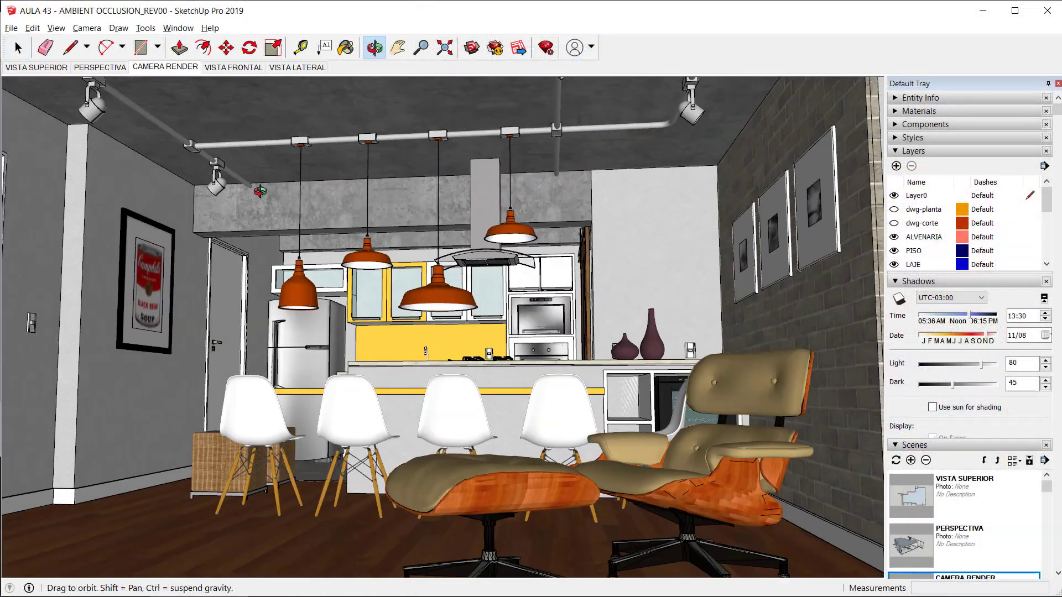
Export the SketchUp apartment model as a Datasmith file
{"action": "left_click", "coordinate": [11, 28]}
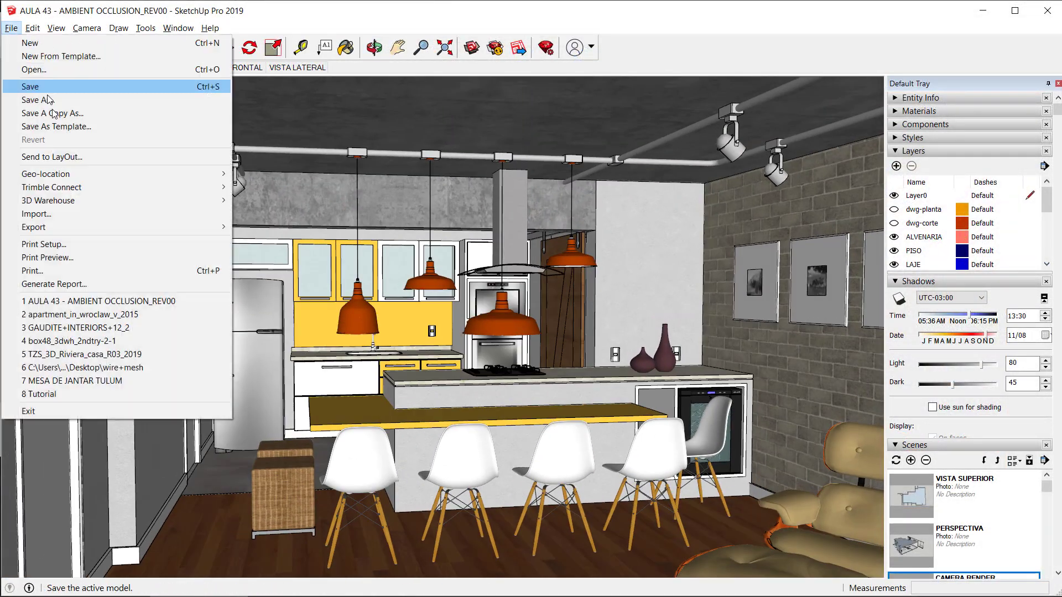
{"action": "key", "text": "Return"}
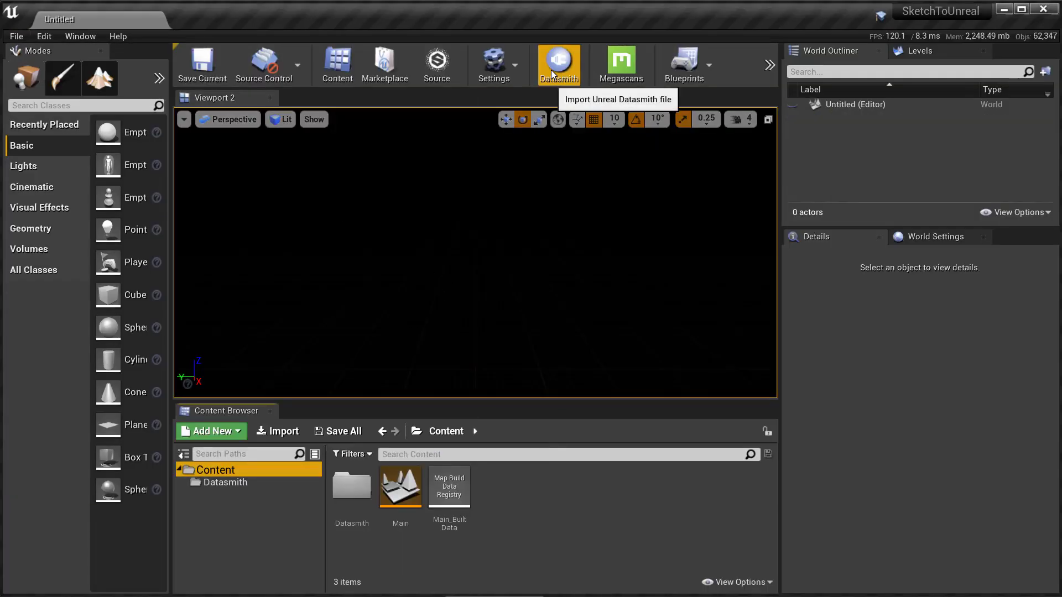
Create an Empty Level, import Ape.udatasmith via Datasmith, and add an HDRI Backdrop
{"action": "left_click", "coordinate": [551, 74]}
{"action": "left_click", "coordinate": [434, 452]}
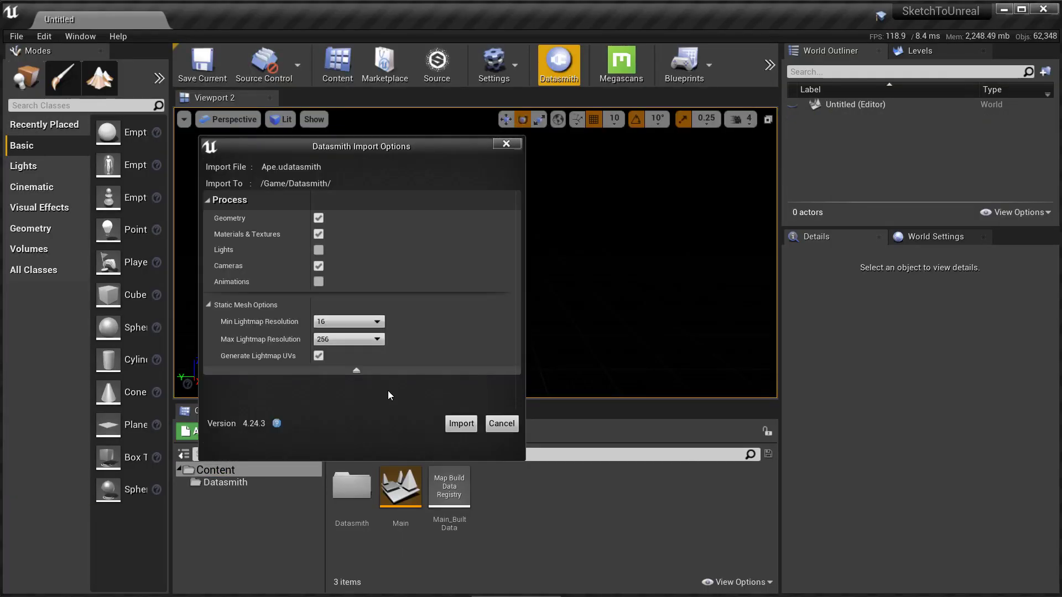
{"action": "left_click", "coordinate": [460, 423]}
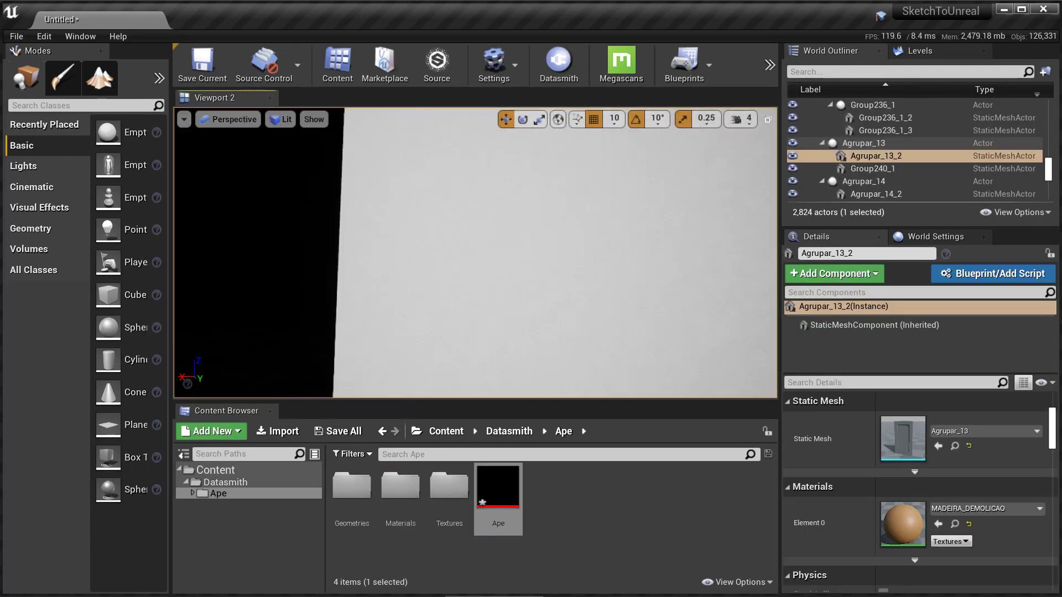
{"action": "left_click", "coordinate": [33, 166]}
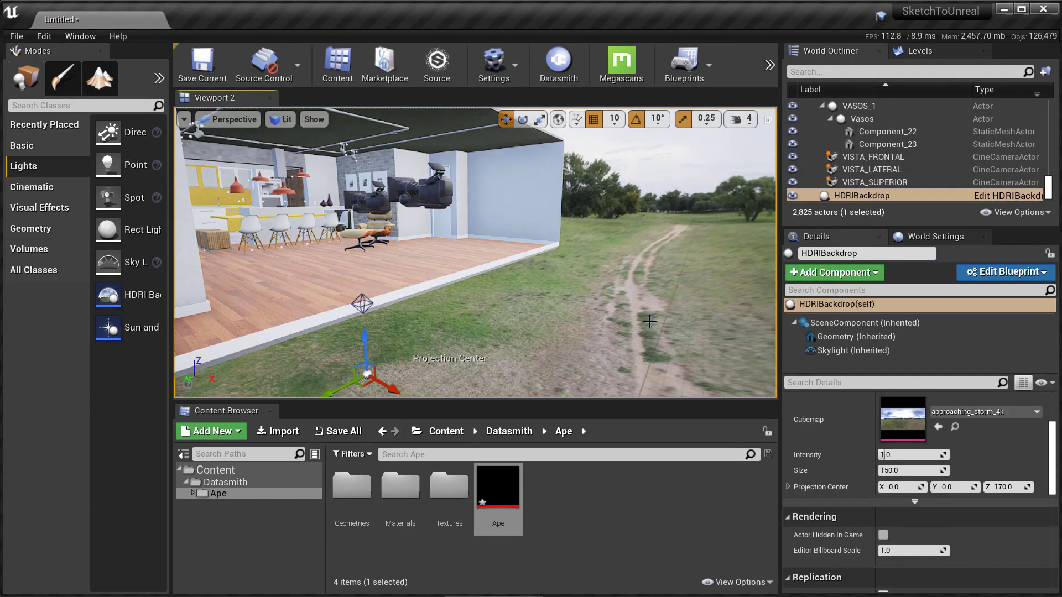
Create Mesh and Luzes outliner folders and move HDRIBackdrop into Luzes
{"action": "type", "text": "Mesh"}
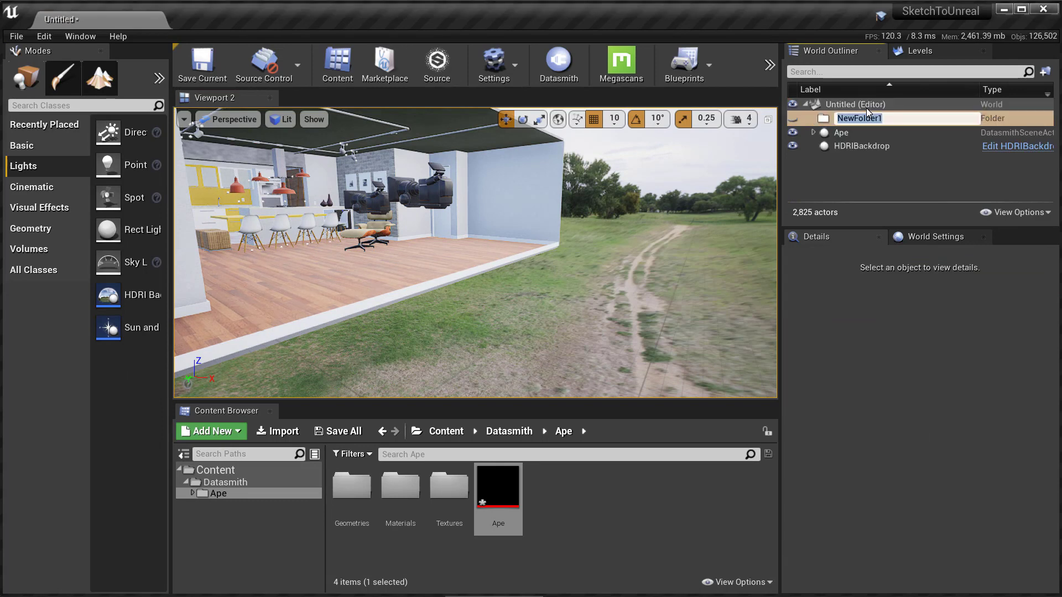
{"action": "key", "text": "Return"}
{"action": "right_click", "coordinate": [830, 104]}
{"action": "left_click", "coordinate": [889, 106]}
{"action": "type", "text": "Luzes"}
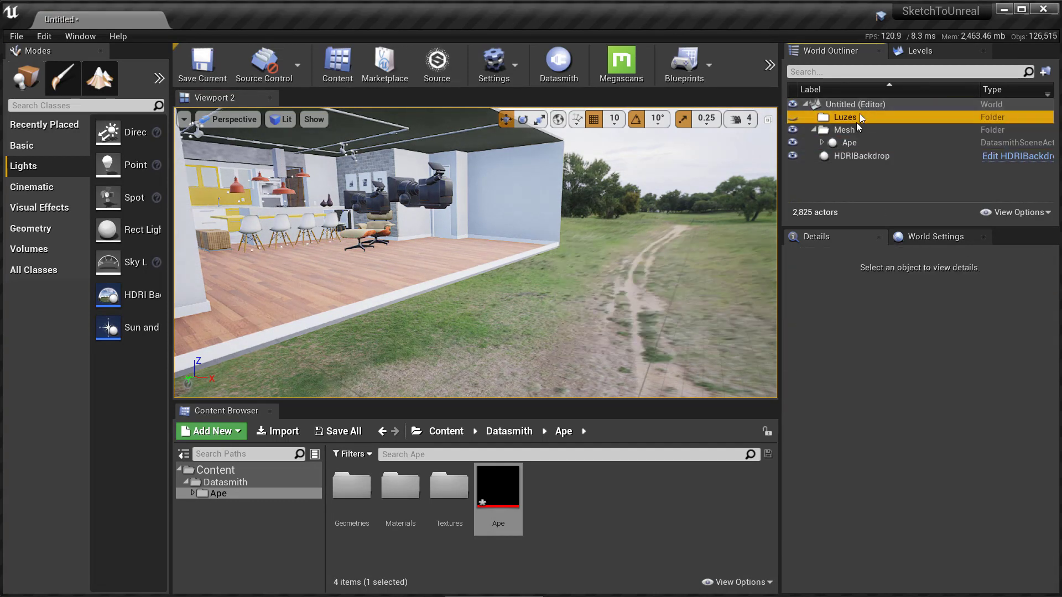
{"action": "key", "text": "Return"}
{"action": "left_click_drag", "start_coordinate": [862, 156], "coordinate": [845, 116]}
{"action": "left_click", "coordinate": [853, 351]}
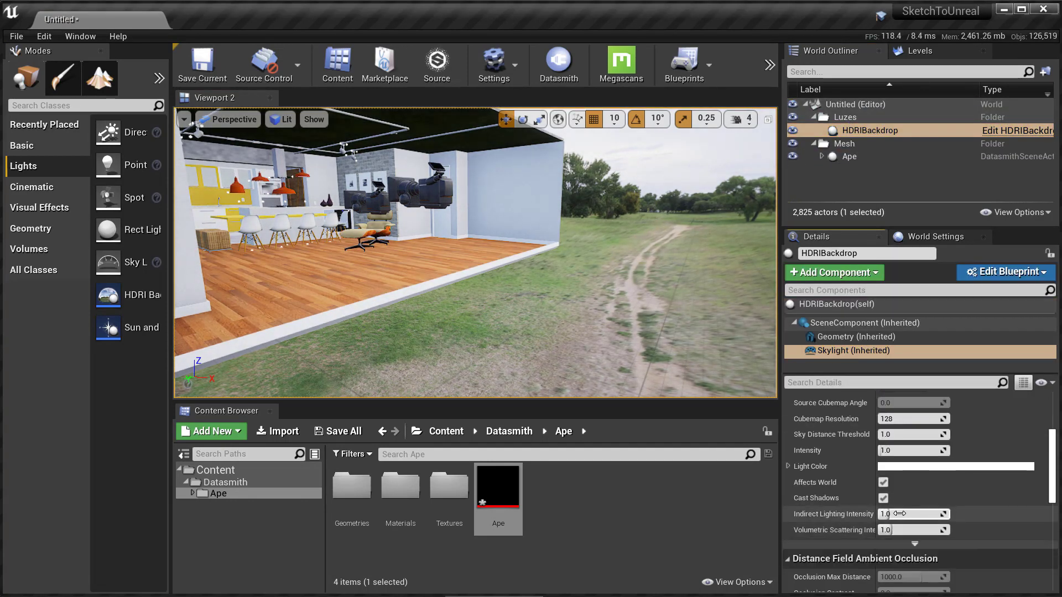
{"action": "left_click", "coordinate": [827, 304]}
Import the LA_Downtown_Afternoon_Fishing_3k HDRI into the Textures folder and inspect it
{"action": "left_click", "coordinate": [452, 487]}
{"action": "double_click", "coordinate": [452, 486]}
{"action": "left_click", "coordinate": [279, 431]}
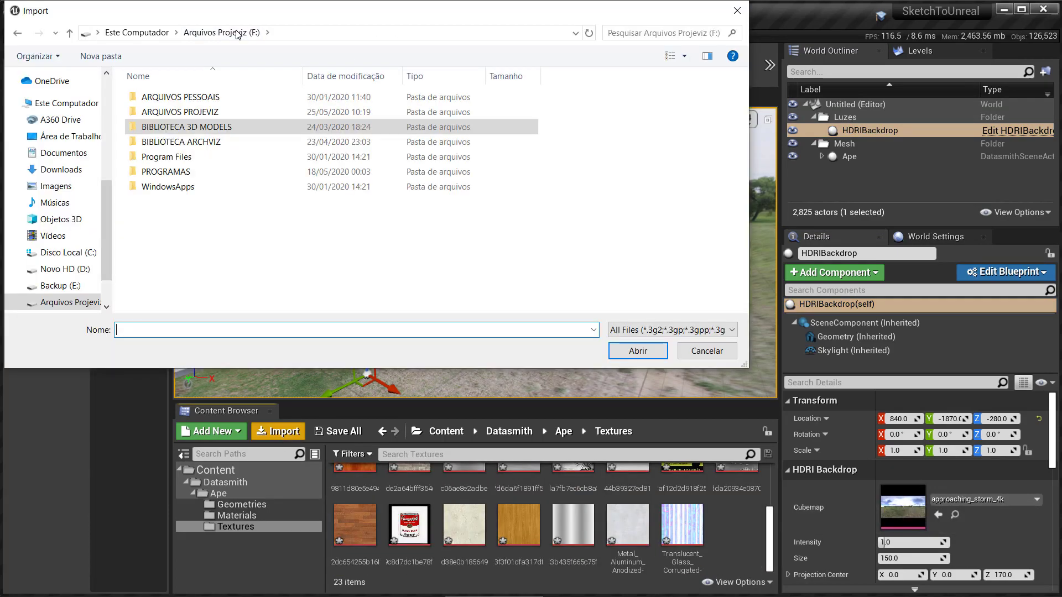
{"action": "double_click", "coordinate": [166, 97]}
{"action": "double_click", "coordinate": [183, 83]}
{"action": "left_click", "coordinate": [161, 105]}
{"action": "left_click", "coordinate": [614, 348]}
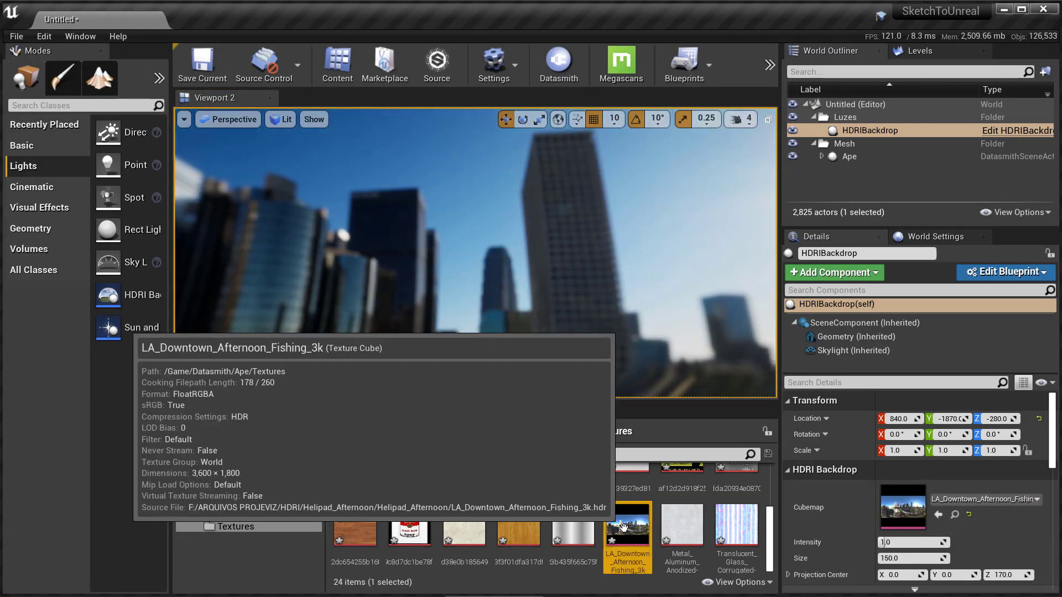
{"action": "double_click", "coordinate": [622, 539]}
{"action": "scroll", "coordinate": [893, 387], "scroll_direction": "down", "scroll_amount": 5}
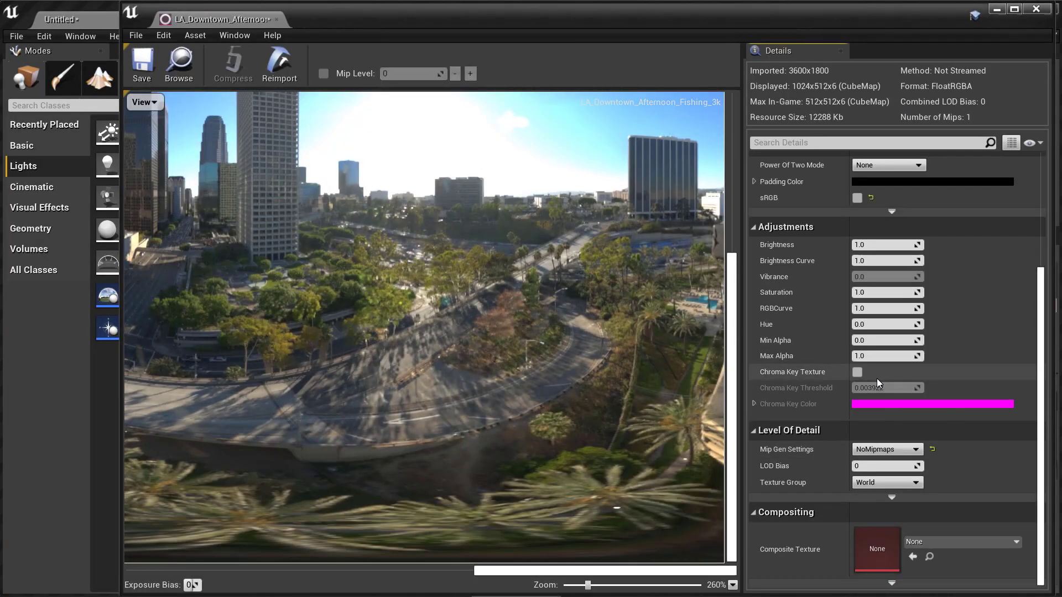
{"action": "left_click", "coordinate": [1035, 9]}
Copy the saved post-process volume text from Notepad and paste it into the level
{"action": "key", "text": "alt+Tab"}
{"action": "key", "text": "ctrl+a"}
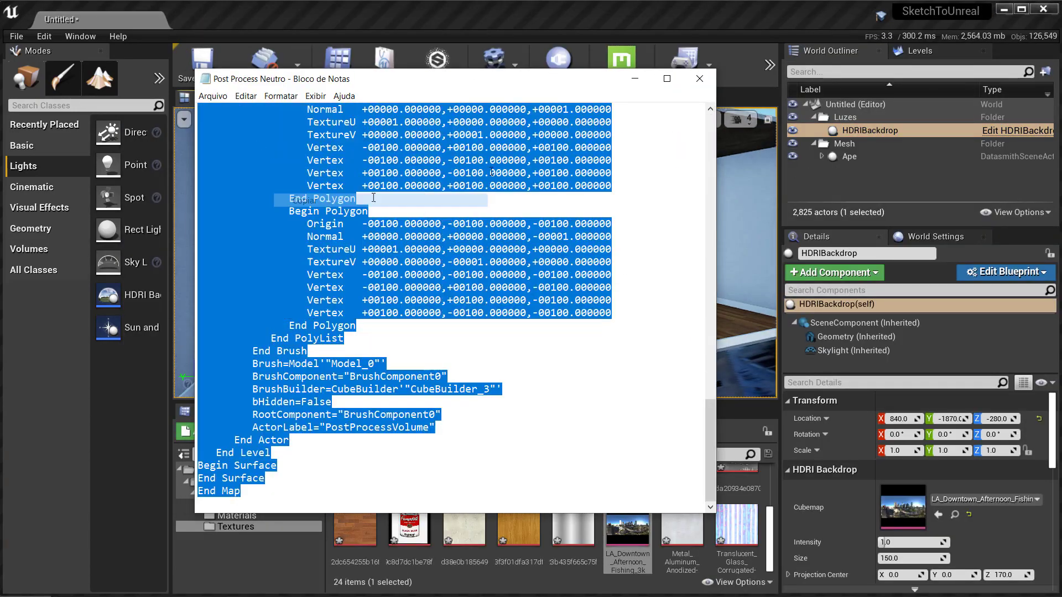
{"action": "key", "text": "ctrl+c"}
{"action": "right_click", "coordinate": [541, 266]}
{"action": "key", "text": "Escape"}
{"action": "key", "text": "ctrl+v"}
{"action": "scroll", "coordinate": [490, 266], "scroll_direction": "up", "scroll_amount": 3}
Rename the volume PostProcess_NEUTRO and put it in a new Efeitos folder
{"action": "left_click", "coordinate": [1045, 72]}
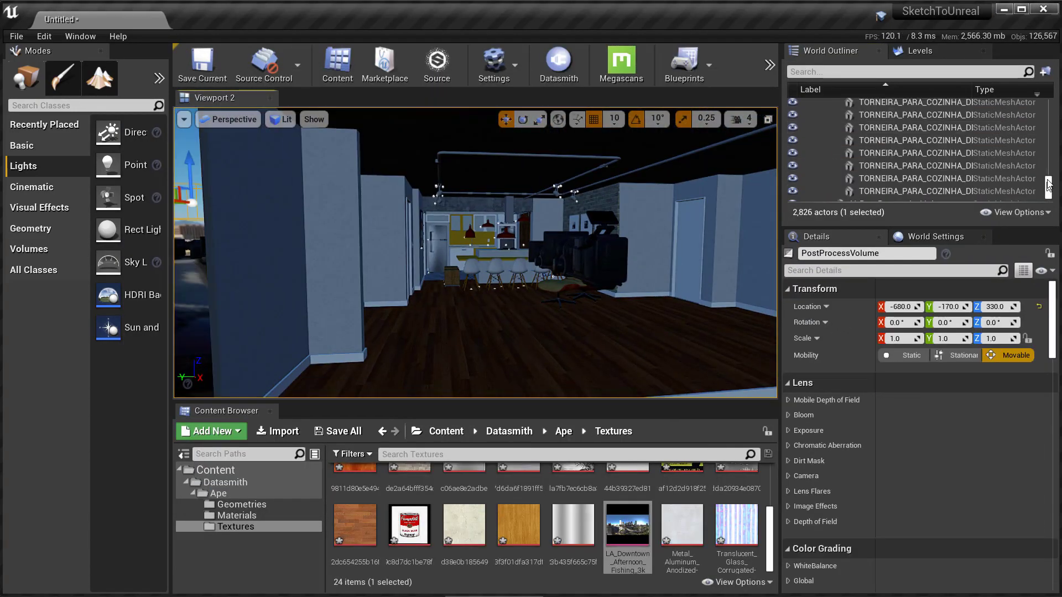
{"action": "type", "text": "Efeitos"}
{"action": "left_click", "coordinate": [871, 171]}
{"action": "left_click", "coordinate": [866, 252]}
{"action": "type", "text": "PostProcess_NEUTRO"}
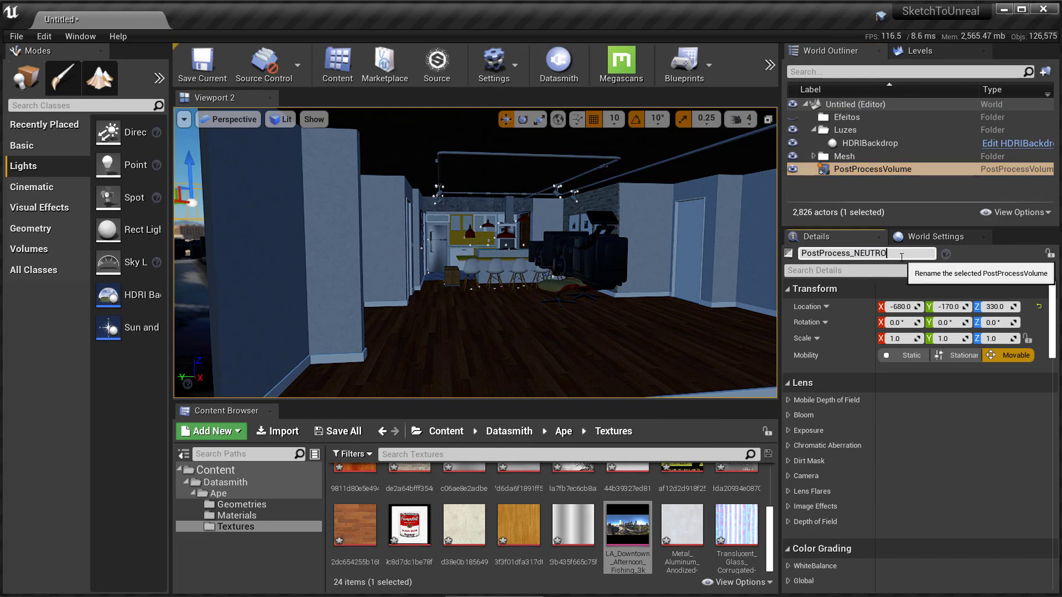
{"action": "left_click_drag", "start_coordinate": [872, 172], "coordinate": [846, 117]}
Adjust the HDRI backdrop settings, raising its projection center height
{"action": "right_click_drag", "start_coordinate": [497, 265], "coordinate": [548, 274]}
{"action": "double_click", "coordinate": [870, 155]}
{"action": "scroll", "coordinate": [940, 442], "scroll_direction": "down", "scroll_amount": 5}
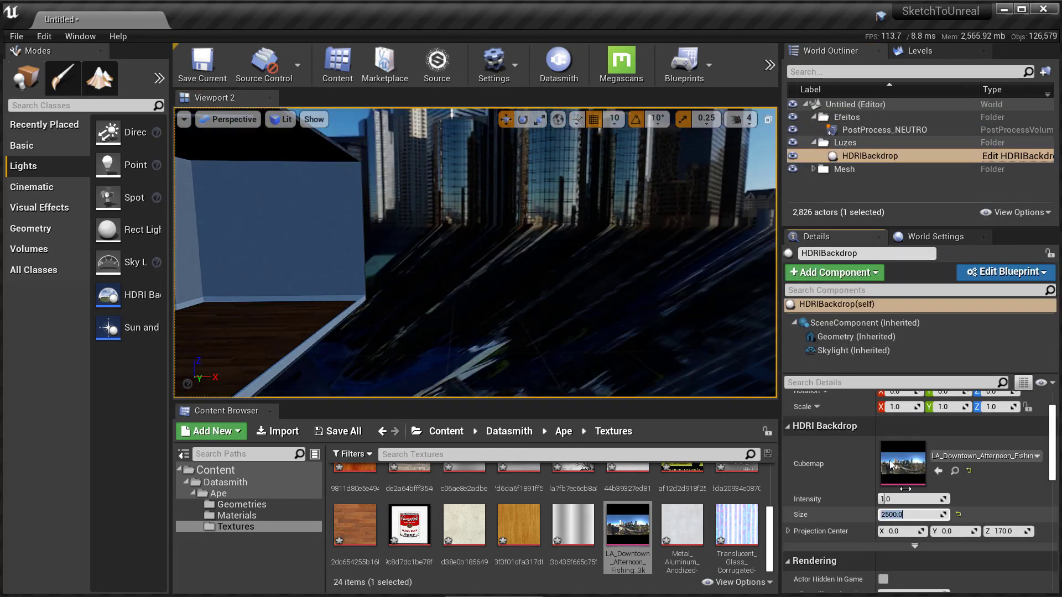
{"action": "scroll", "coordinate": [940, 442], "scroll_direction": "down", "scroll_amount": 5}
{"action": "scroll", "coordinate": [1021, 440], "scroll_direction": "down", "scroll_amount": 5}
{"action": "left_click_drag", "start_coordinate": [1022, 441], "coordinate": [1050, 441]}
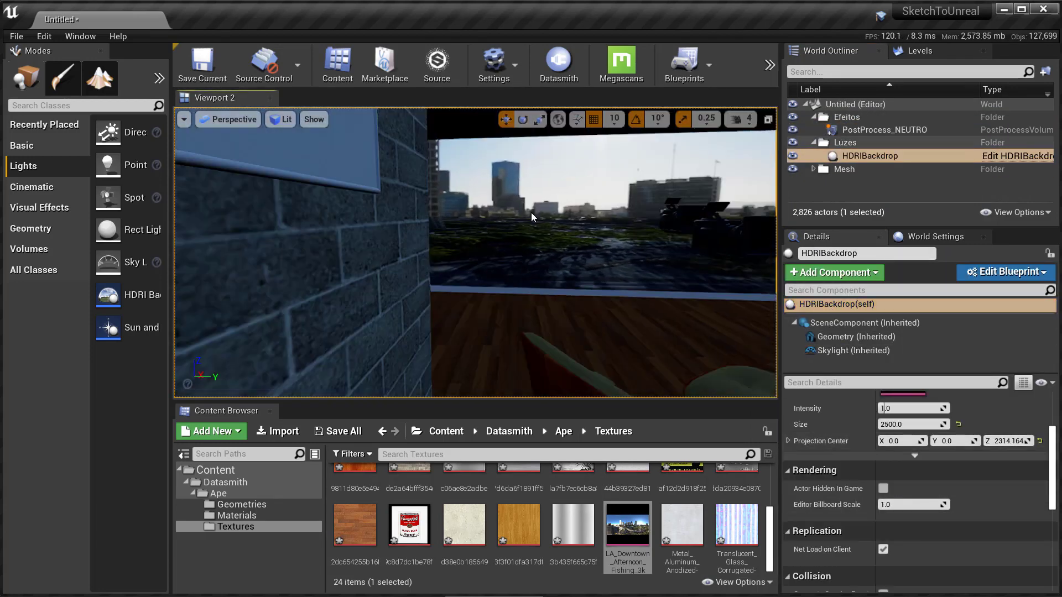
Preview the scene in Game View and place a Directional Light
{"action": "left_click", "coordinate": [184, 118]}
{"action": "left_click", "coordinate": [256, 300]}
{"action": "scroll", "coordinate": [918, 442], "scroll_direction": "up", "scroll_amount": 5}
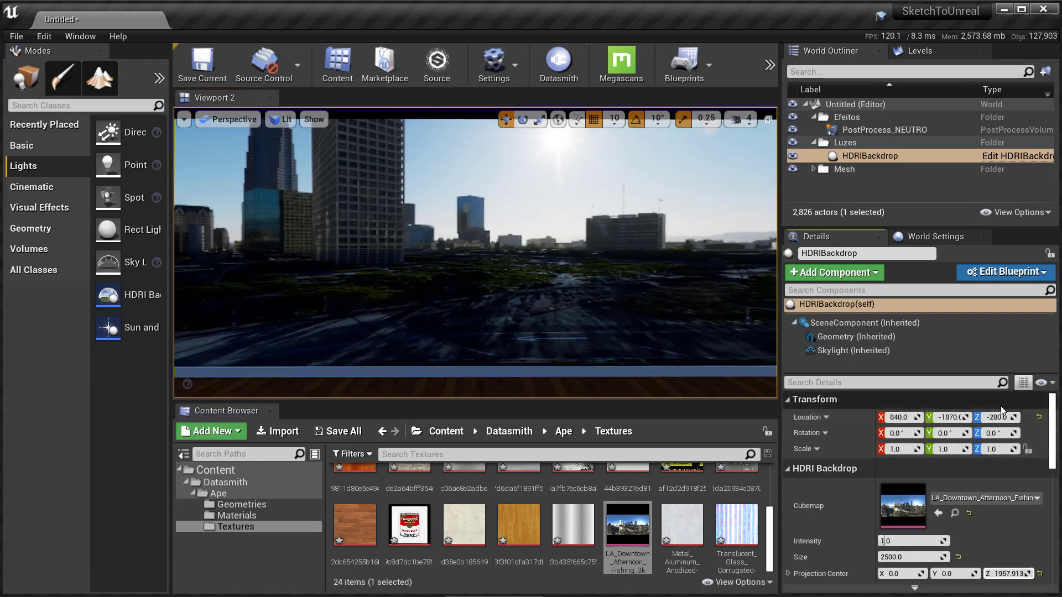
{"action": "mouse_move", "coordinate": [108, 133]}
{"action": "left_mouse_down"}
{"action": "mouse_move", "coordinate": [451, 259]}
{"action": "mouse_move", "coordinate": [420, 232]}
{"action": "left_mouse_up"}
Place a Lightmass Importance Volume around the apartment, checking it in top and side views
{"action": "key", "text": "w"}
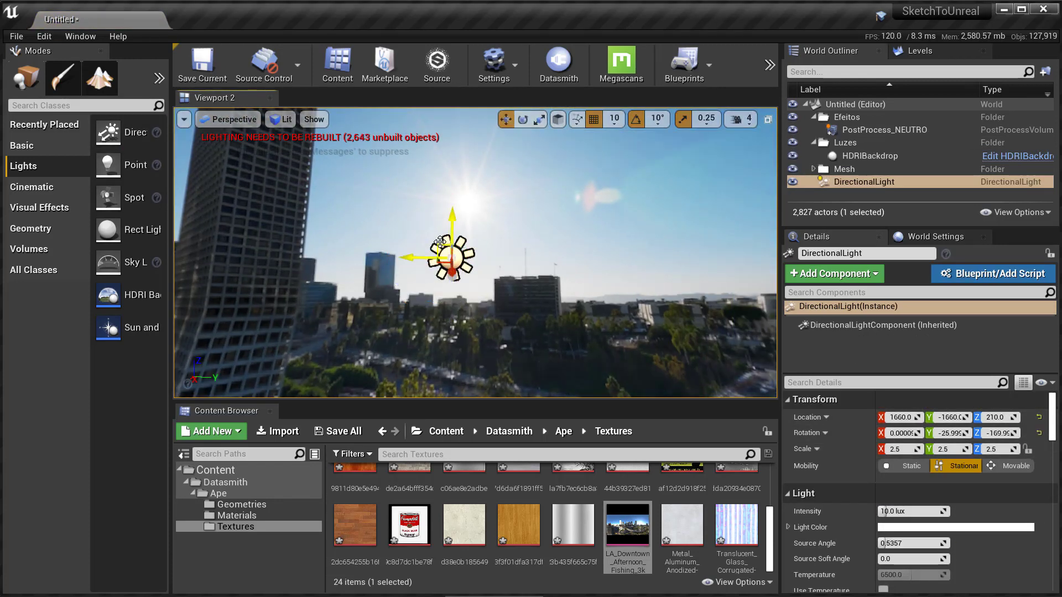
{"action": "right_click_drag", "start_coordinate": [473, 197], "coordinate": [476, 249]}
{"action": "type", "text": "impor"}
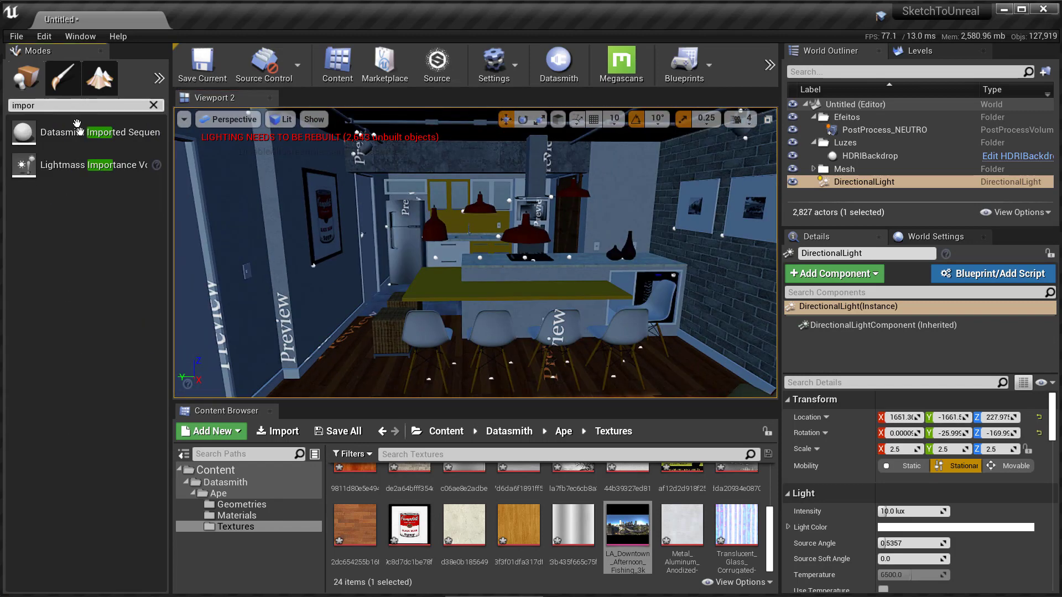
{"action": "left_click", "coordinate": [230, 119]}
{"action": "mouse_move", "coordinate": [83, 165]}
{"action": "left_mouse_down"}
{"action": "mouse_move", "coordinate": [475, 255]}
{"action": "mouse_move", "coordinate": [474, 354]}
{"action": "left_mouse_up"}
{"action": "left_click", "coordinate": [225, 152]}
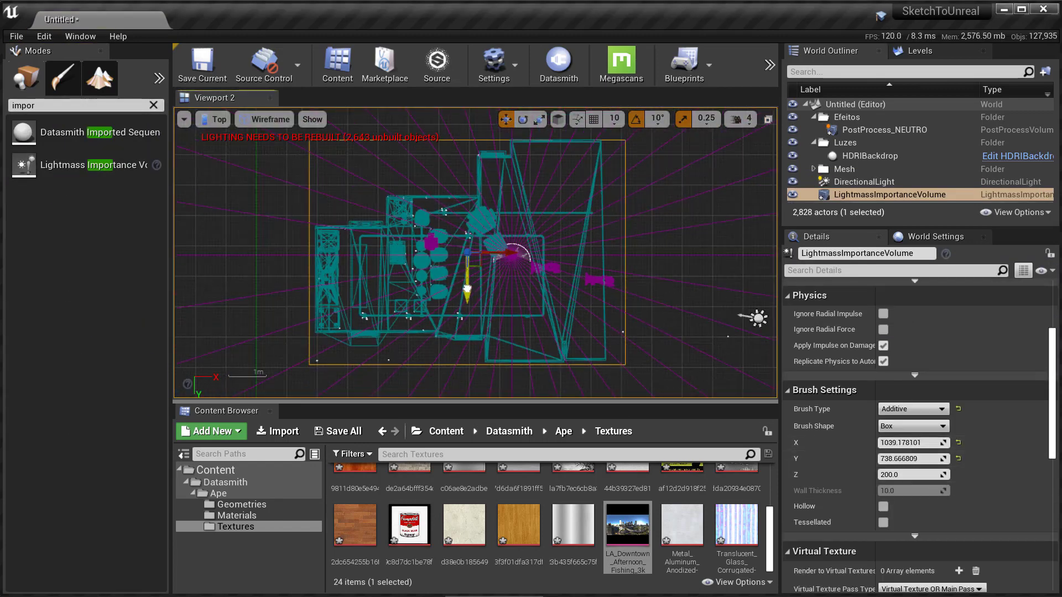
{"action": "left_click", "coordinate": [213, 119]}
{"action": "left_click", "coordinate": [224, 188]}
{"action": "key", "text": "alt+g"}
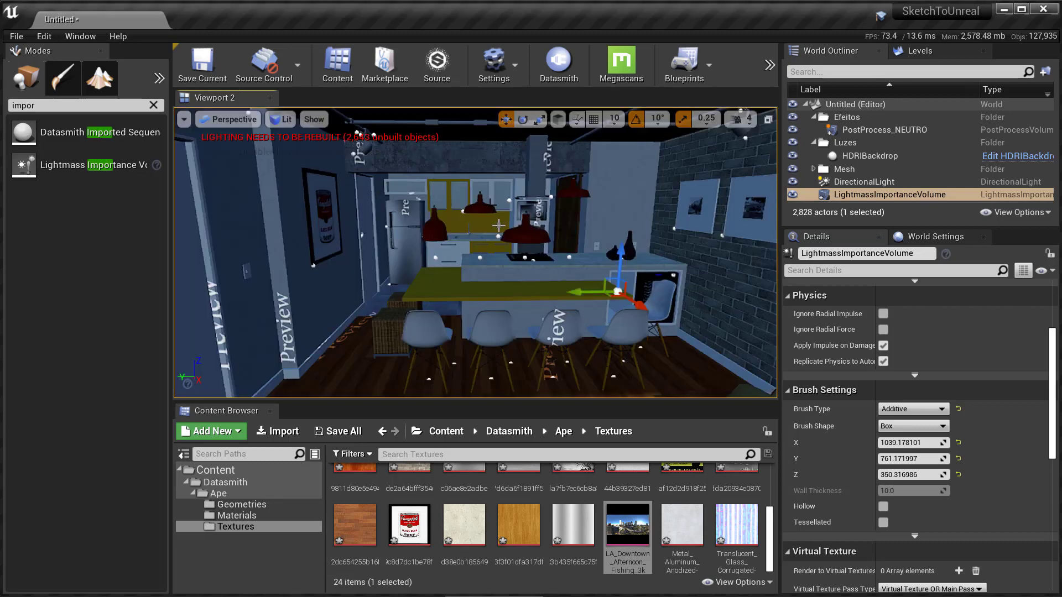
{"action": "scroll", "coordinate": [476, 249], "scroll_direction": "down", "scroll_amount": 5}
Place a Lightmass Portal at the window, scaled to 10×360×120
{"action": "double_click", "coordinate": [23, 105]}
{"action": "type", "text": "portal"}
{"action": "left_click_drag", "start_coordinate": [23, 132], "coordinate": [490, 217]}
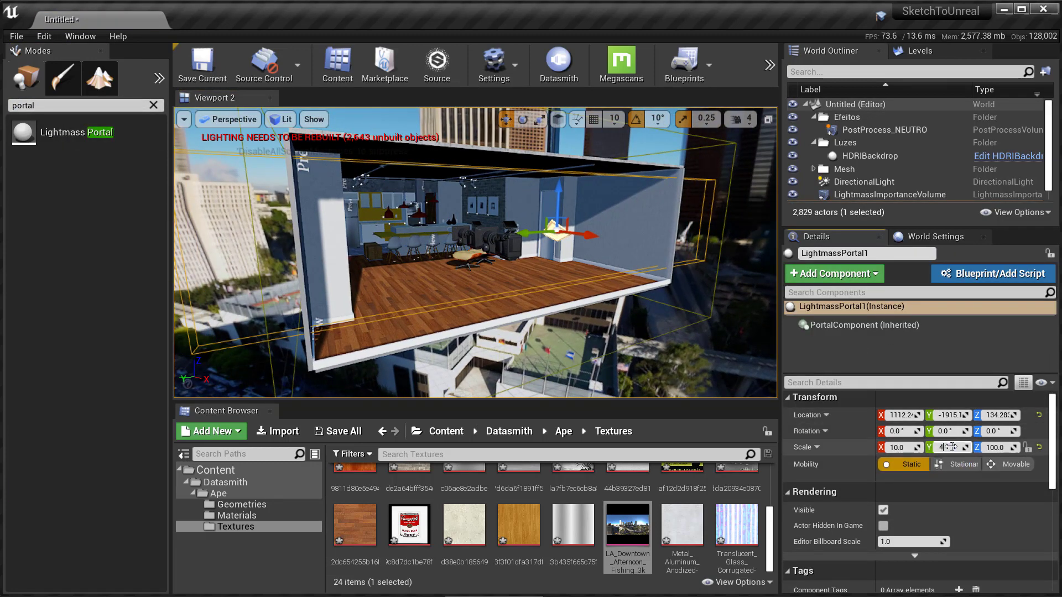
{"action": "left_click_drag", "start_coordinate": [950, 447], "coordinate": [455, 274]}
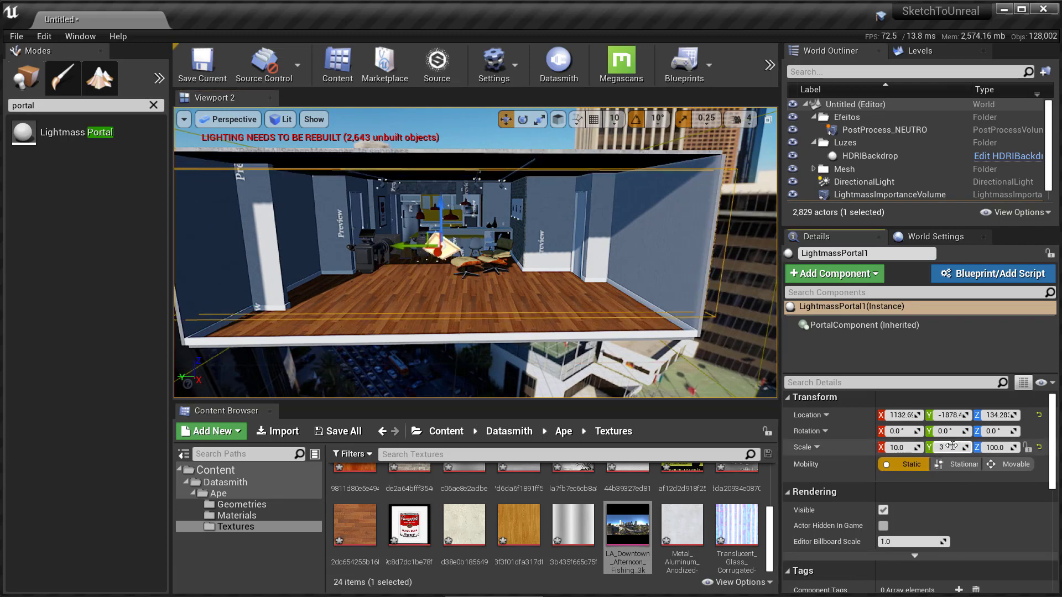
{"action": "left_click_drag", "start_coordinate": [951, 446], "coordinate": [956, 446]}
Add a Sphere Reflection Capture at Z 160 with a reduced 850 influence radius
{"action": "right_click_drag", "start_coordinate": [473, 206], "coordinate": [387, 221]}
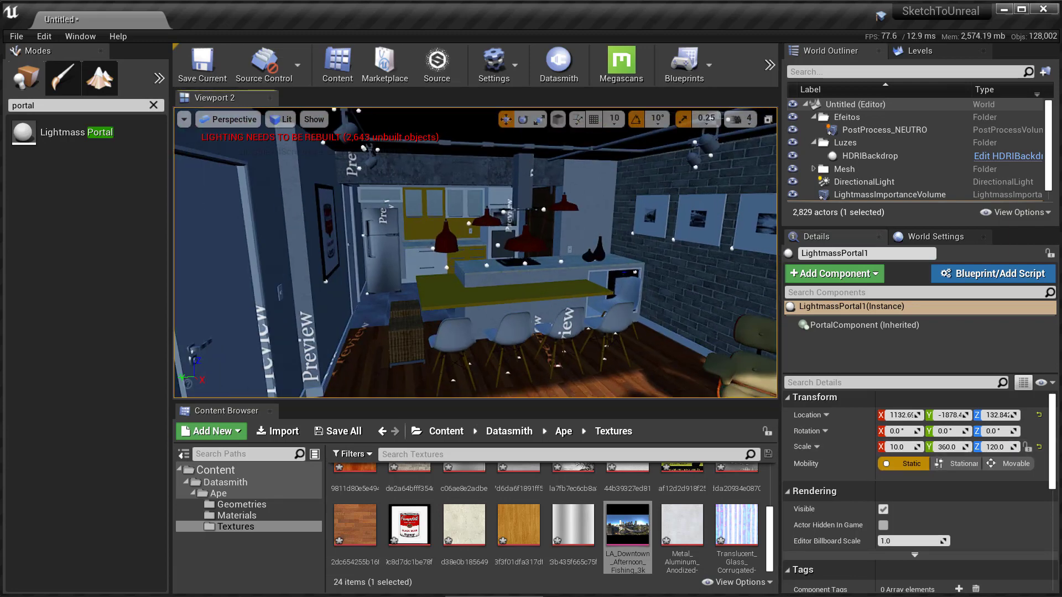
{"action": "triple_click", "coordinate": [83, 105]}
{"action": "type", "text": "reflec"}
{"action": "left_click_drag", "start_coordinate": [23, 197], "coordinate": [531, 194]}
{"action": "left_click", "coordinate": [987, 415]}
{"action": "type", "text": "160"}
{"action": "key", "text": "Return"}
{"action": "key", "text": "alt+j"}
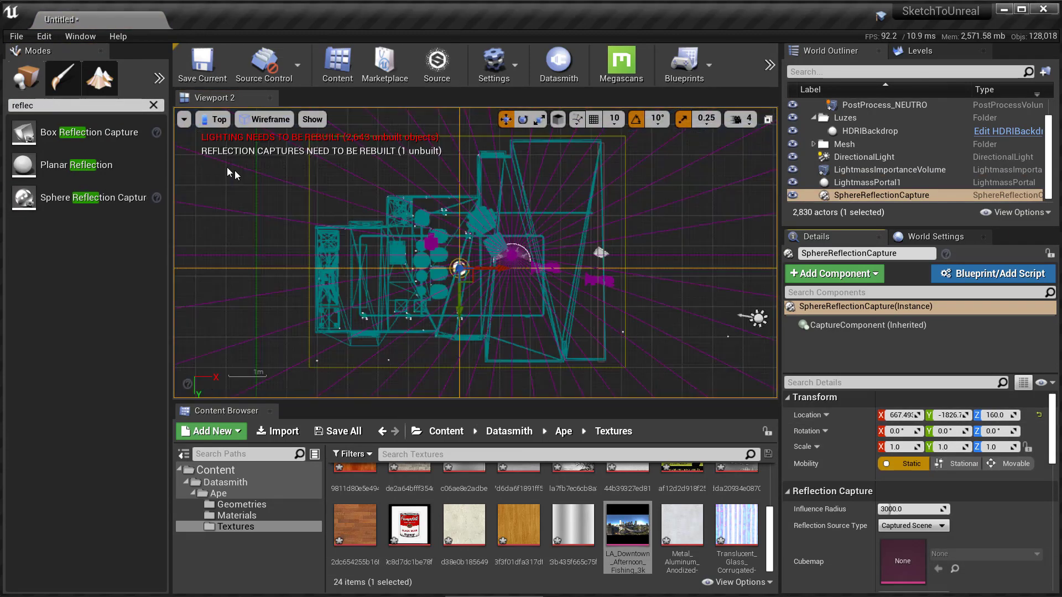
{"action": "left_click_drag", "start_coordinate": [934, 510], "coordinate": [919, 512]}
Return to the lit perspective view and move DirectionalLight into the Luzes folder
{"action": "left_click", "coordinate": [213, 119]}
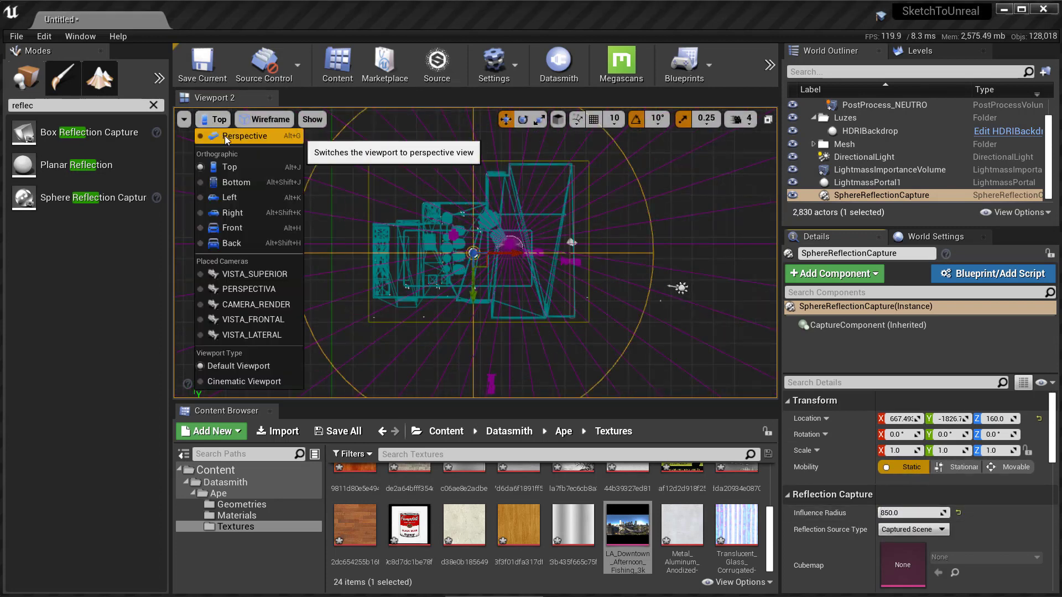
{"action": "left_click", "coordinate": [224, 135]}
{"action": "scroll", "coordinate": [883, 192], "scroll_direction": "up", "scroll_amount": 1}
{"action": "mouse_move", "coordinate": [883, 192]}
{"action": "left_mouse_down"}
{"action": "mouse_move", "coordinate": [846, 114]}
{"action": "mouse_move", "coordinate": [855, 152]}
{"action": "left_mouse_up"}
{"action": "left_click", "coordinate": [877, 206]}
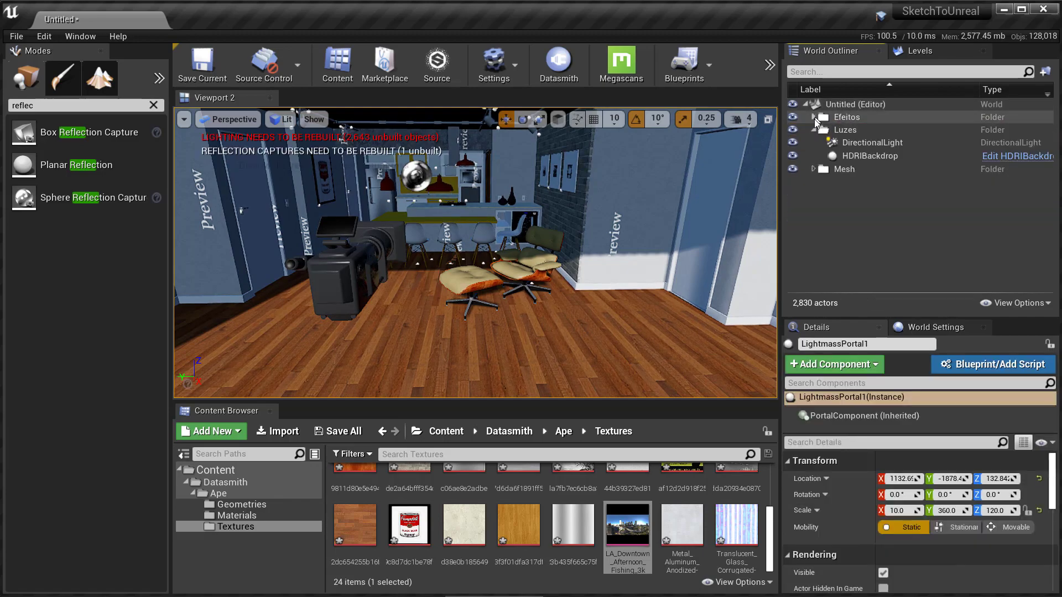
Use 10 indirect and sky lighting bounces in World Settings Lightmass, then build lighting at Production
{"action": "left_click", "coordinate": [935, 327]}
{"action": "left_click", "coordinate": [795, 484]}
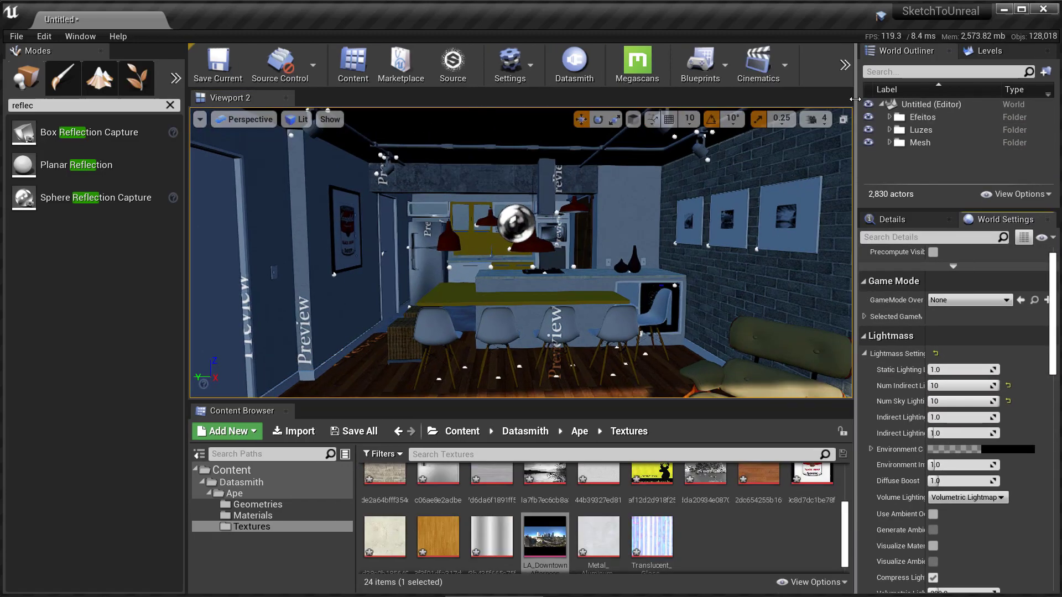
{"action": "left_click_drag", "start_coordinate": [780, 350], "coordinate": [870, 349]}
{"action": "left_click", "coordinate": [821, 64]}
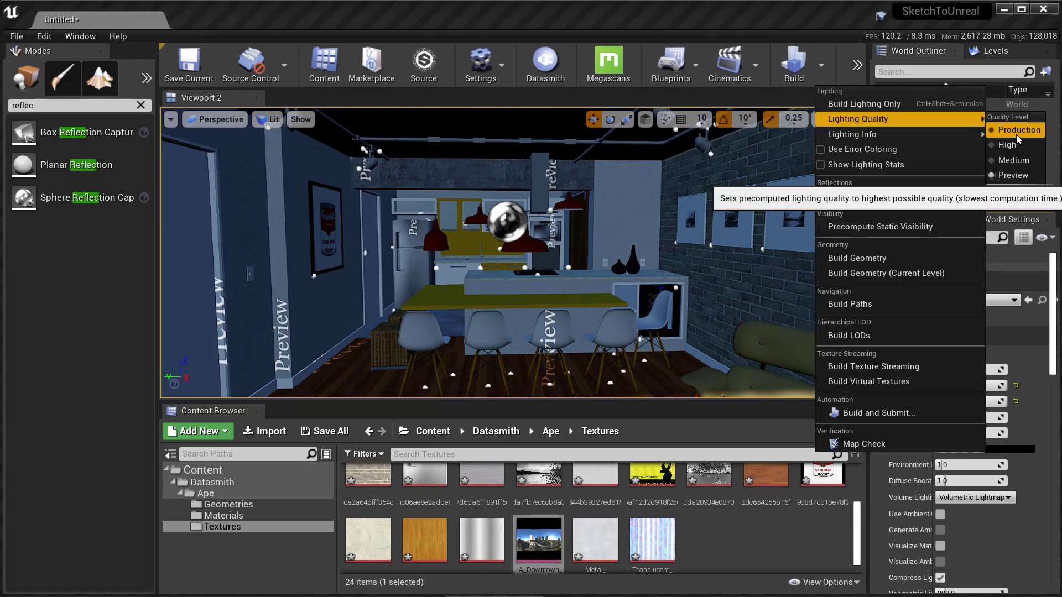
{"action": "left_click", "coordinate": [838, 104]}
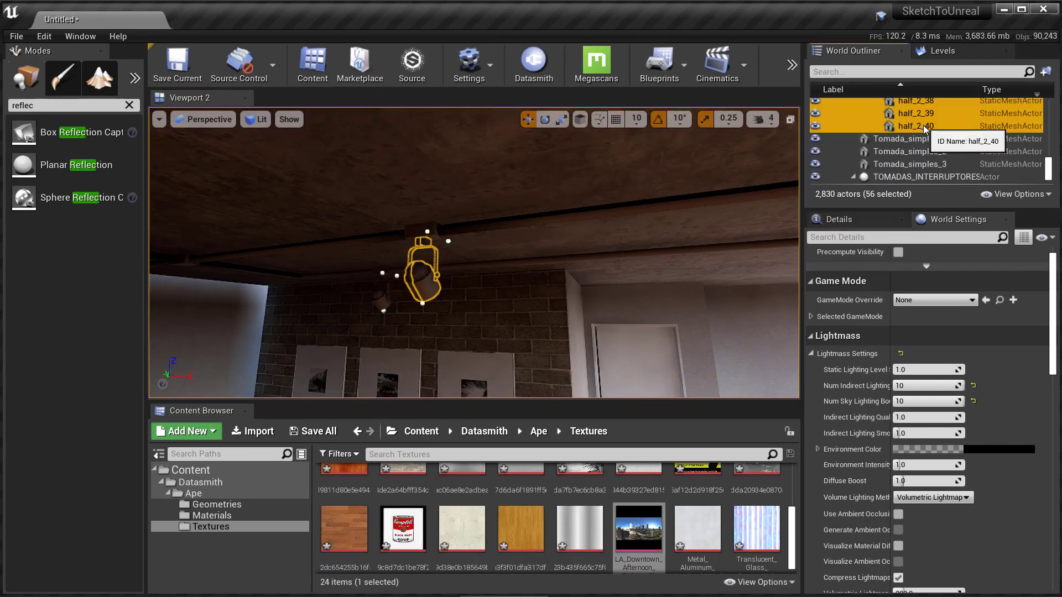
Delete the 56 selected half_2 mesh actors and confirm the deletion
{"action": "right_click", "coordinate": [924, 130]}
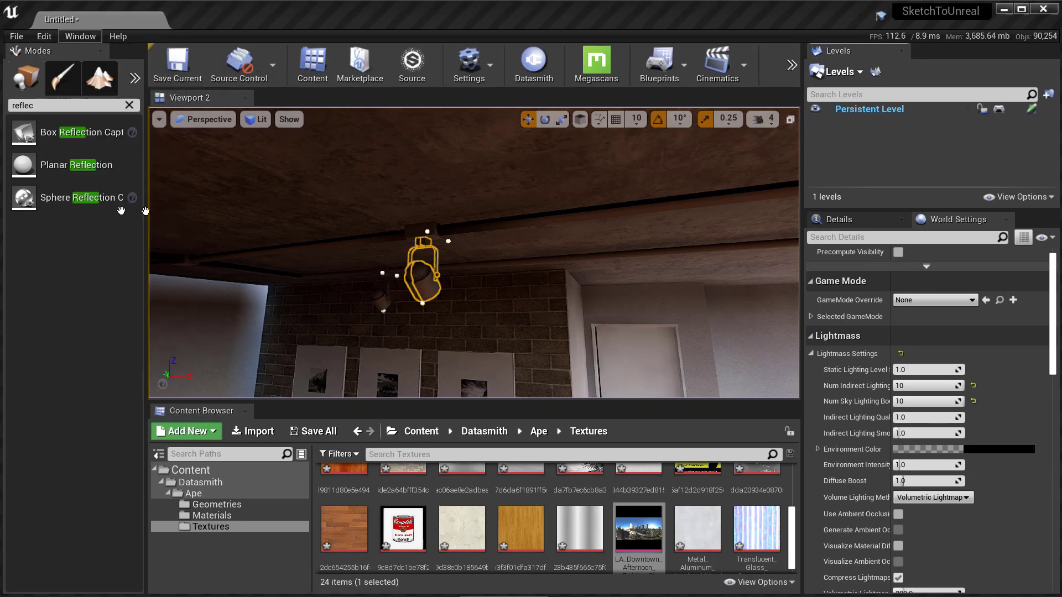
{"action": "key", "text": "Delete"}
{"action": "left_click", "coordinate": [849, 441]}
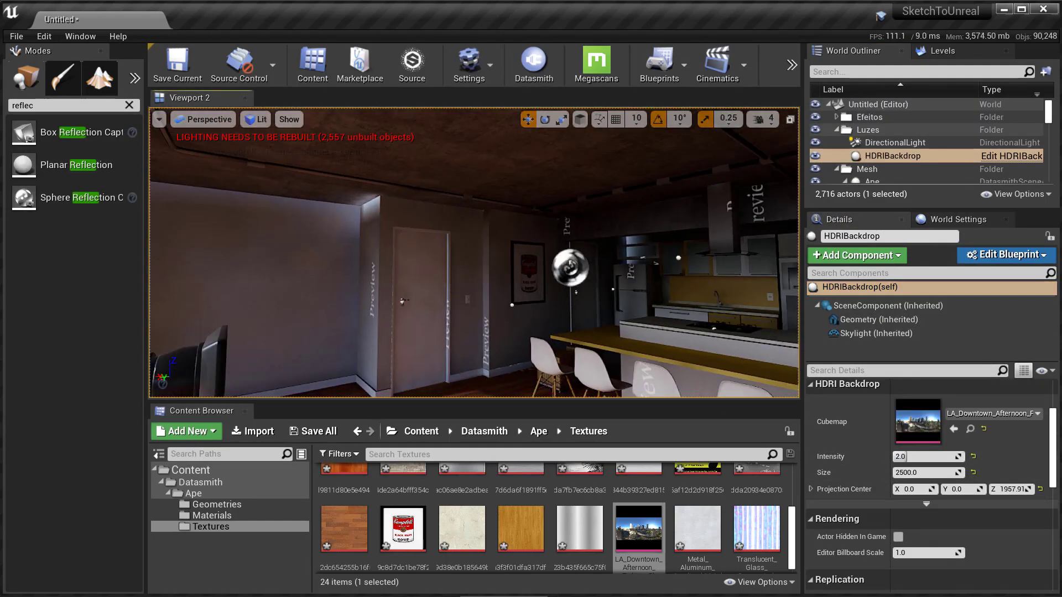
Import the Janela window file into Content/Datasmith and delete its PostProcessVolume
{"action": "left_click", "coordinate": [534, 64]}
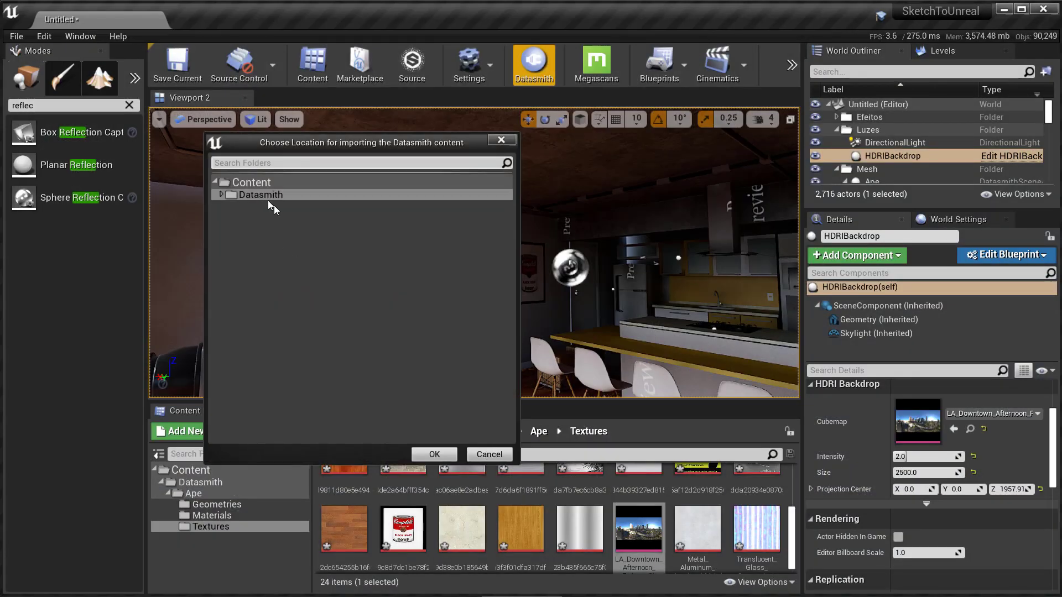
{"action": "left_click", "coordinate": [348, 339]}
{"action": "left_click", "coordinate": [462, 422]}
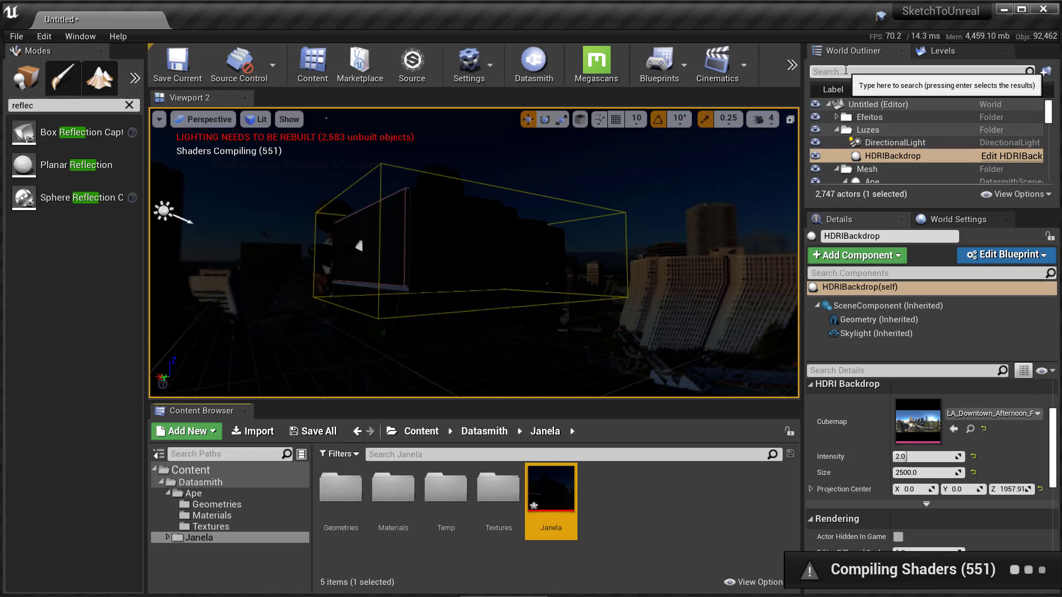
{"action": "left_click", "coordinate": [844, 70]}
{"action": "type", "text": "post"}
{"action": "left_click", "coordinate": [895, 129]}
{"action": "key", "text": "Delete"}
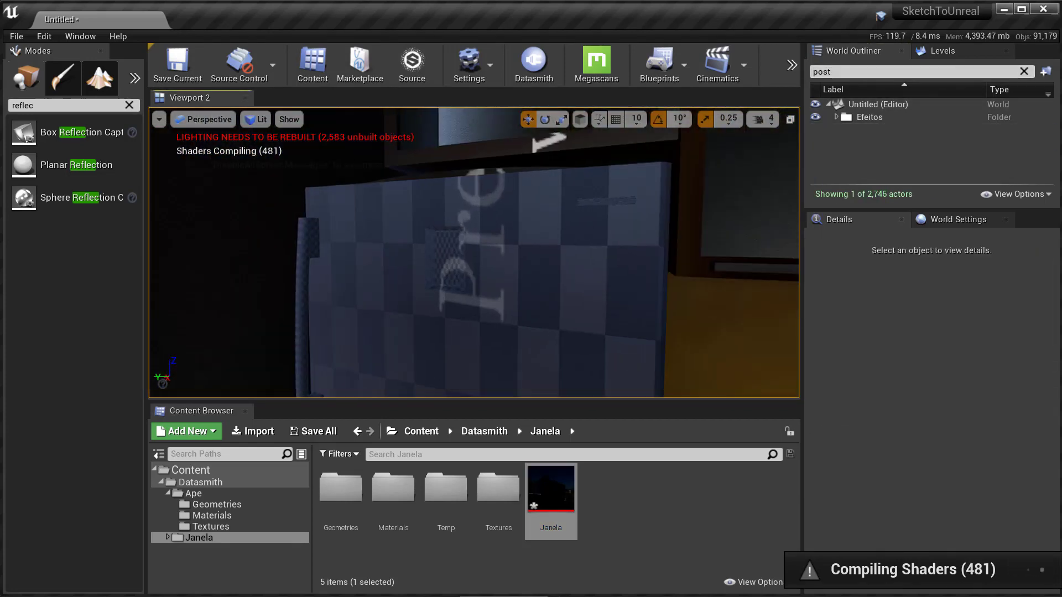
Delete the duplicated imported objects, including Grupo_11, despite broken references
{"action": "left_click", "coordinate": [1023, 72]}
{"action": "left_click", "coordinate": [474, 230]}
{"action": "key", "text": "Delete"}
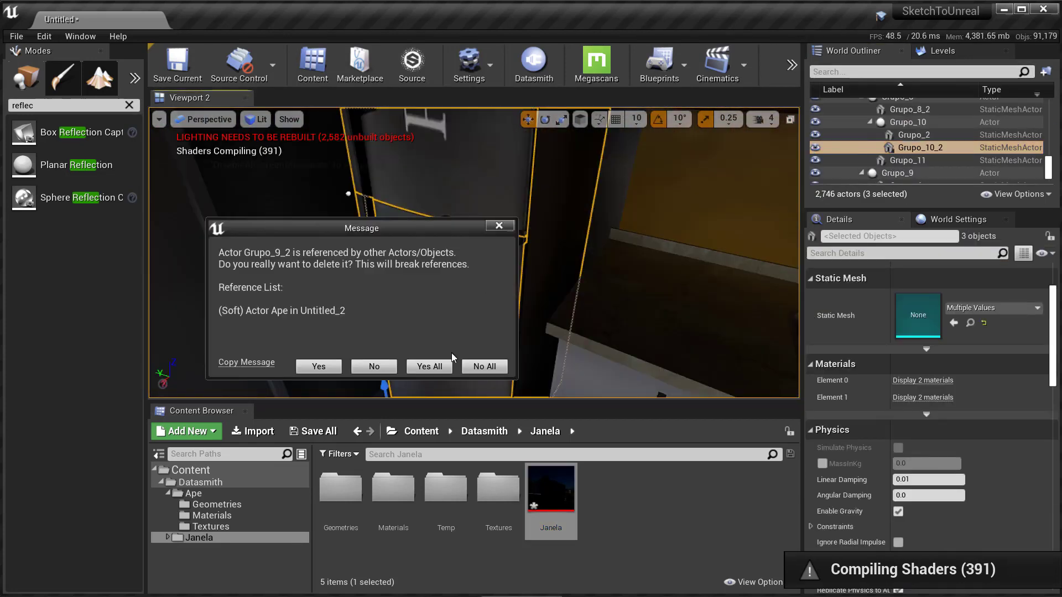
{"action": "left_click", "coordinate": [448, 365]}
{"action": "key", "text": "alt+3"}
{"action": "left_click", "coordinate": [417, 293]}
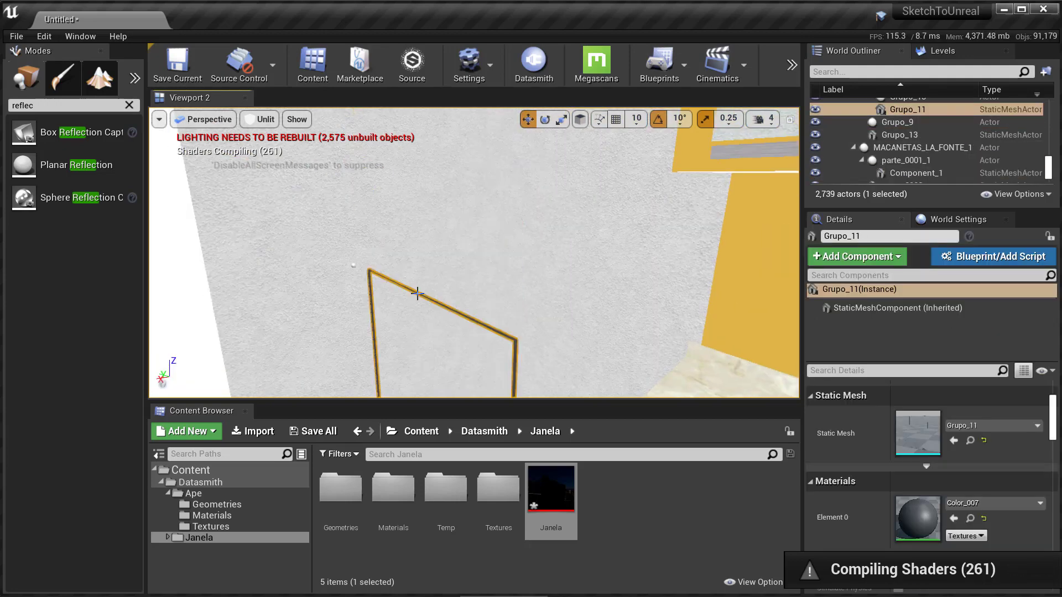
{"action": "key", "text": "Delete"}
{"action": "left_click", "coordinate": [425, 353]}
{"action": "key", "text": "Delete"}
{"action": "left_click", "coordinate": [550, 399]}
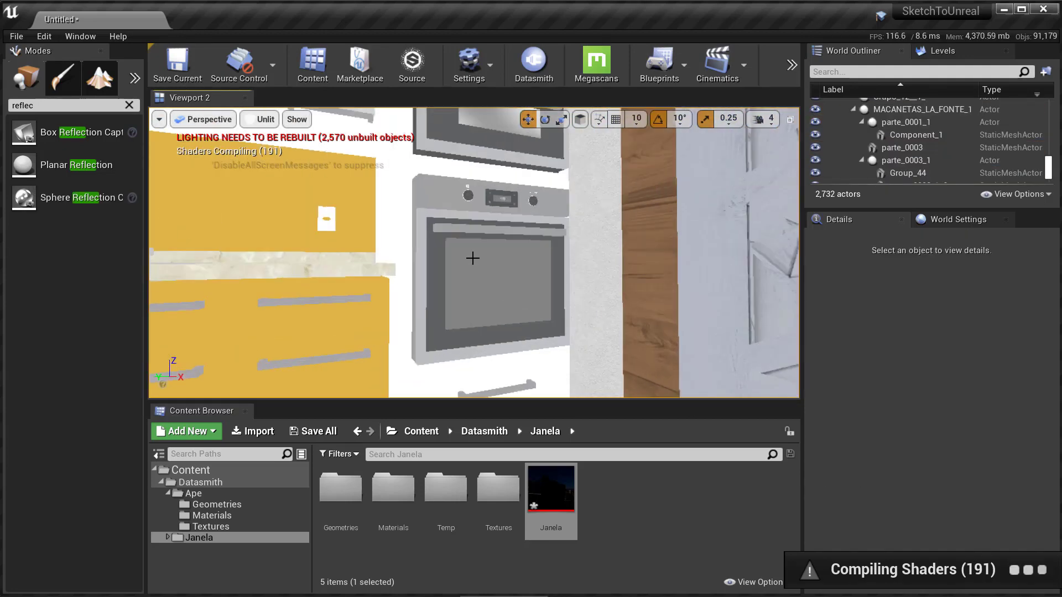
{"action": "key", "text": "alt+4"}
{"action": "scroll", "coordinate": [472, 257], "scroll_direction": "up", "scroll_amount": 5}
Delete the extra ANRATTA_OVEN electric oven from the kitchen
{"action": "left_click", "coordinate": [434, 218]}
{"action": "left_click", "coordinate": [434, 218]}
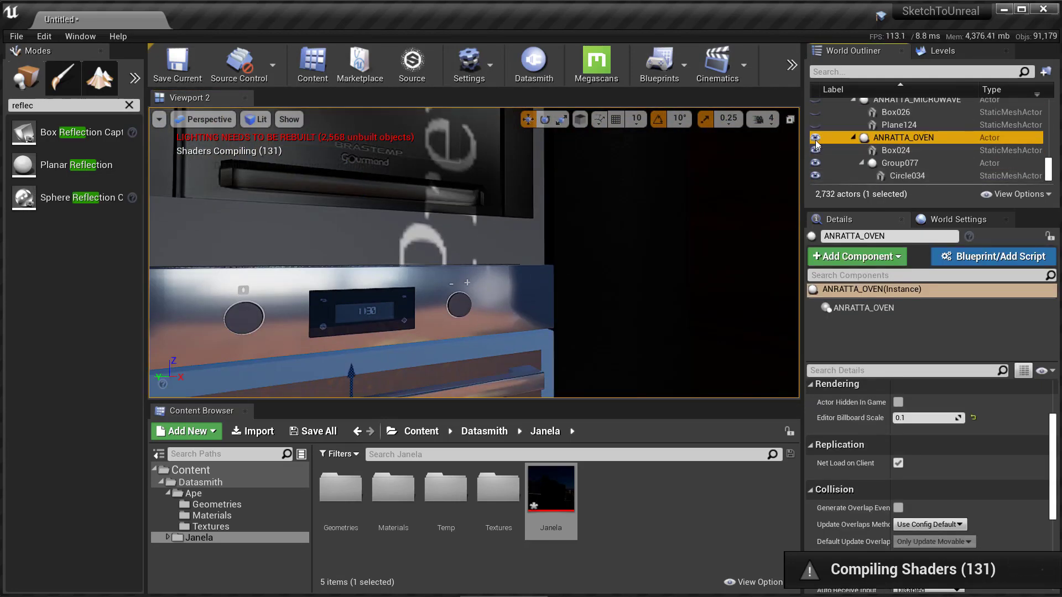
{"action": "left_click", "coordinate": [354, 249]}
{"action": "key", "text": "Delete"}
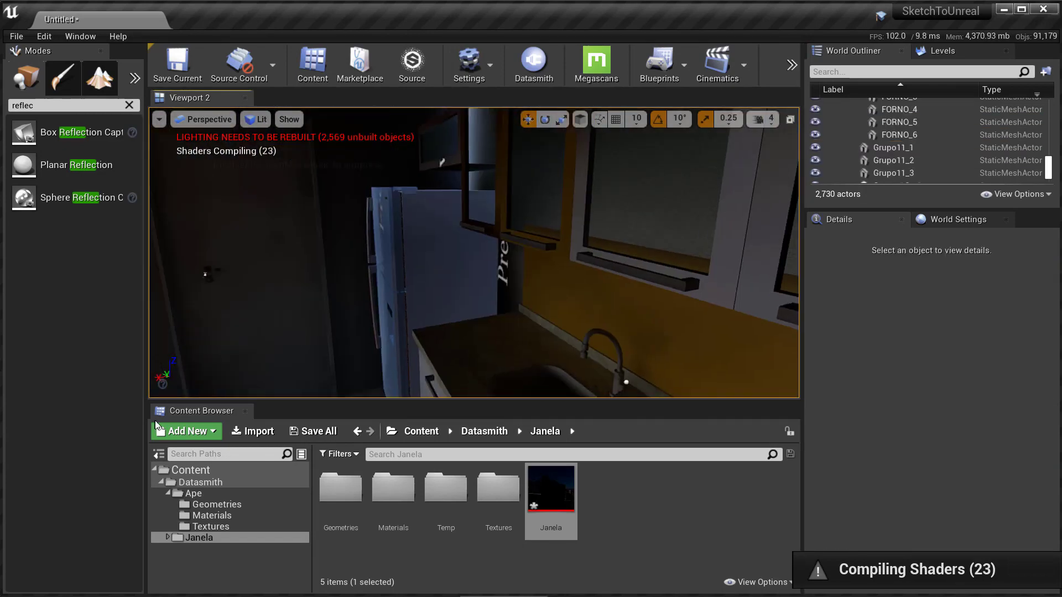
Select the sliding window panes and the glass material in the Content Browser
{"action": "left_click", "coordinate": [304, 249]}
{"action": "left_click", "coordinate": [212, 515]}
{"action": "left_click", "coordinate": [343, 492]}
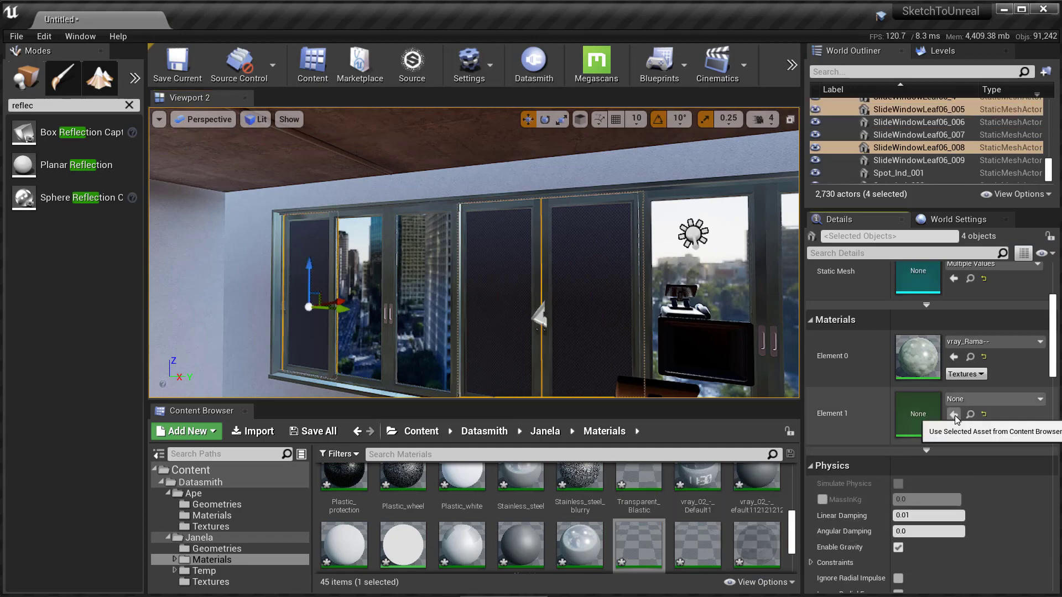
Assign vray_Glass to the window panes' Element 1 and save all assets
{"action": "left_click", "coordinate": [954, 414]}
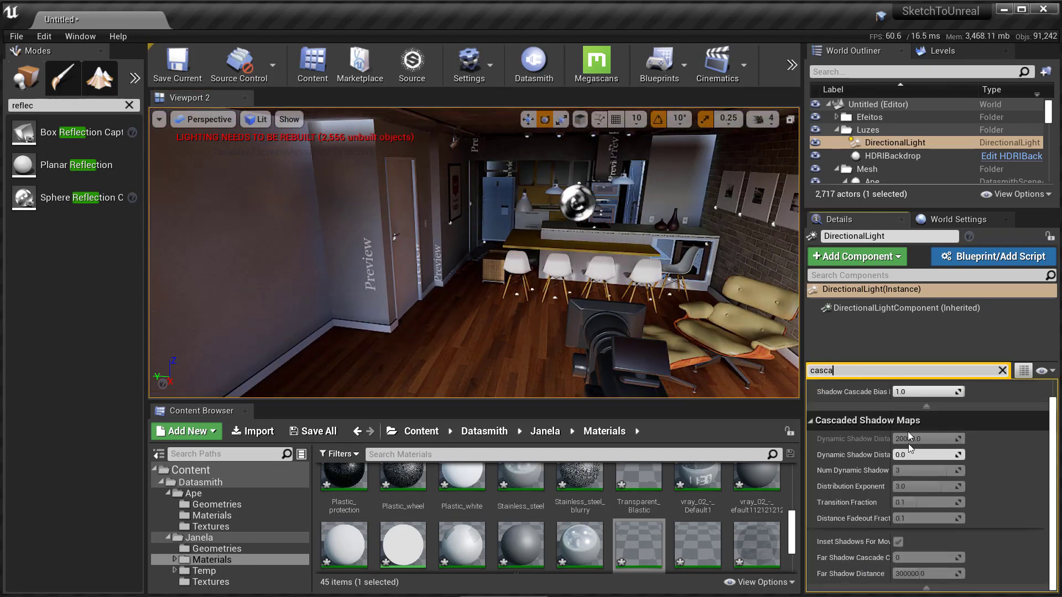
{"action": "left_click", "coordinate": [312, 431]}
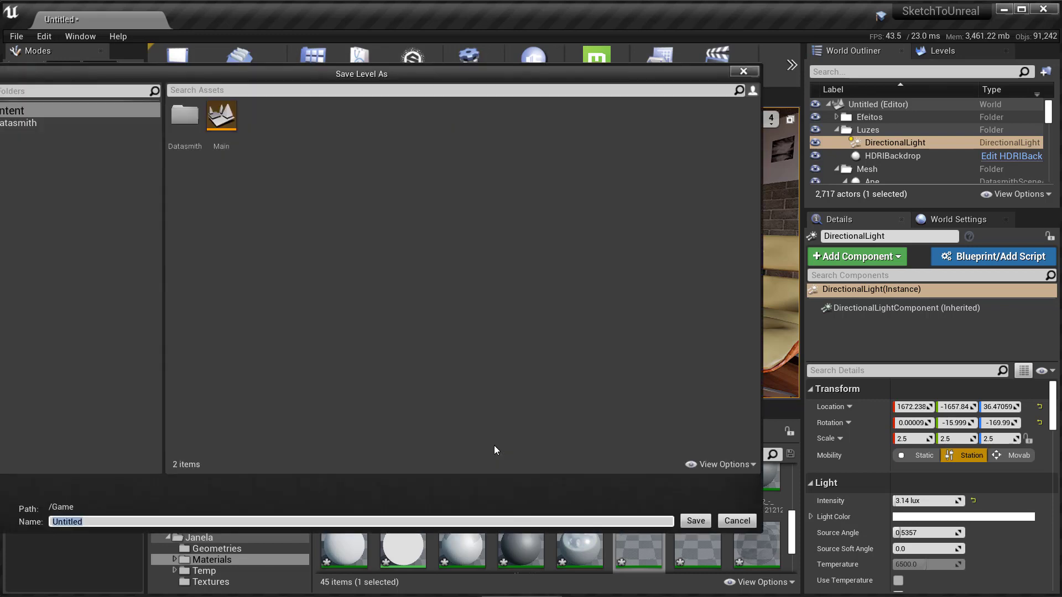
Save the level as Ape and run Build Lighting Only
{"action": "type", "text": "Ape"}
{"action": "left_click", "coordinate": [696, 522]}
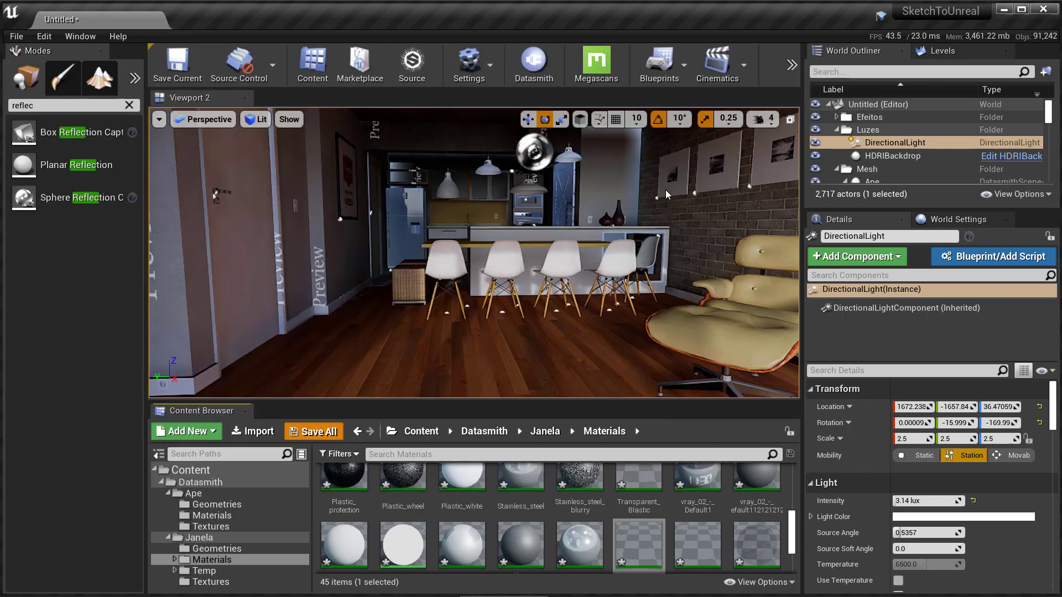
{"action": "left_click_drag", "start_coordinate": [792, 135], "coordinate": [837, 133]}
{"action": "left_click", "coordinate": [816, 66]}
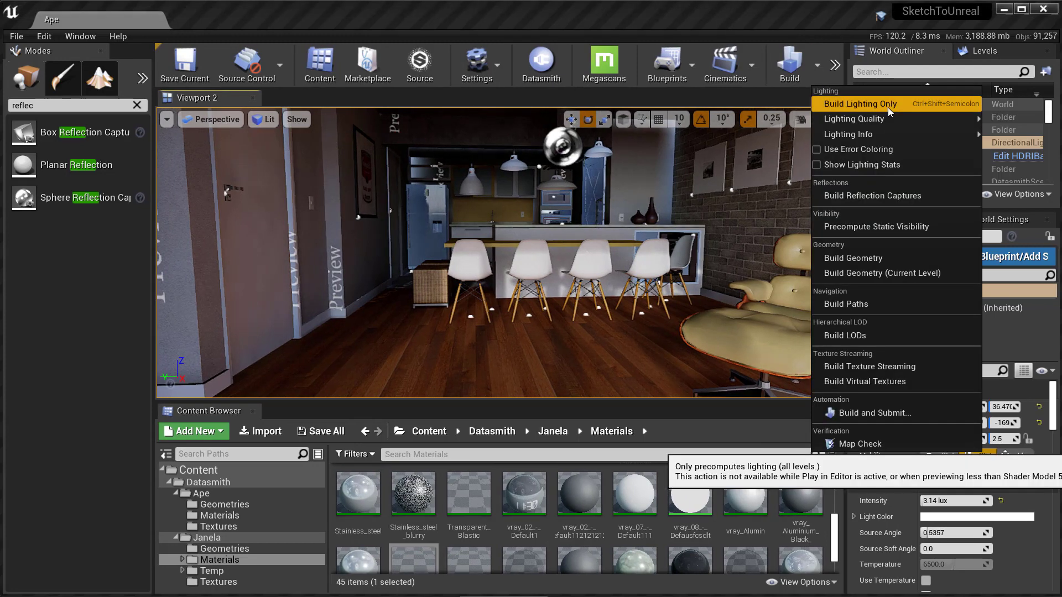
{"action": "left_click", "coordinate": [888, 107]}
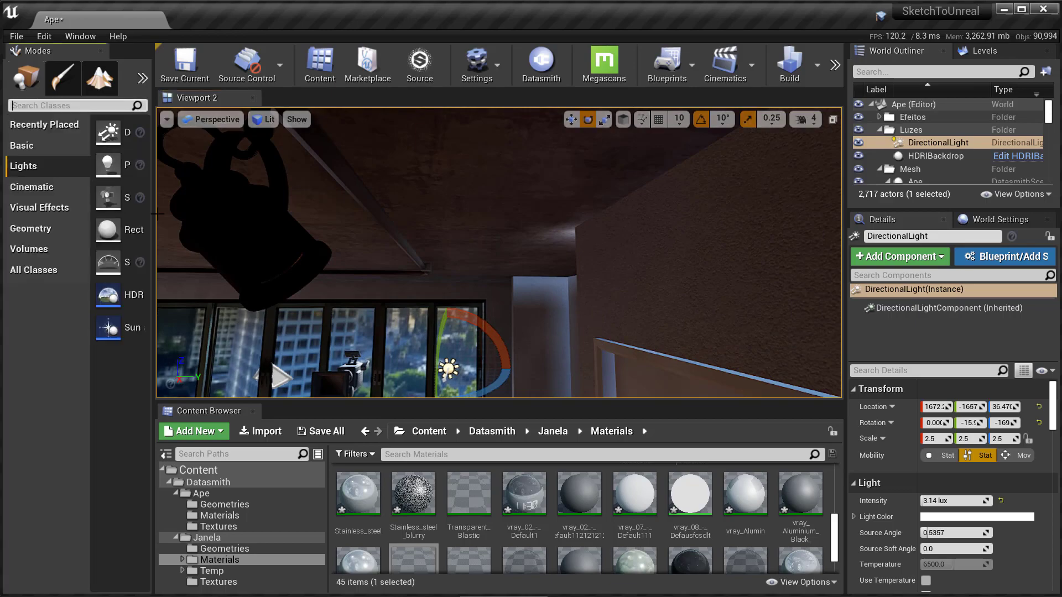
Rotate the new spotlight in front view so it points straight down
{"action": "left_click", "coordinate": [355, 331]}
{"action": "key", "text": "f"}
{"action": "key", "text": "alt+j"}
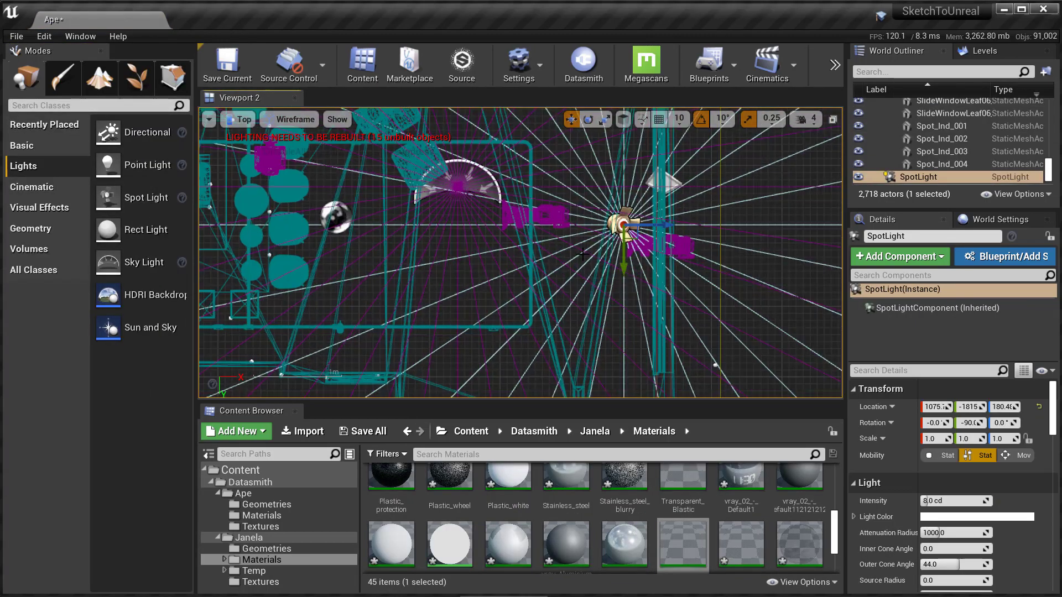
{"action": "key", "text": "alt+h"}
{"action": "key", "text": "e"}
{"action": "mouse_move", "coordinate": [350, 225]}
{"action": "left_mouse_down"}
{"action": "mouse_move", "coordinate": [433, 232]}
{"action": "mouse_move", "coordinate": [480, 200]}
{"action": "mouse_move", "coordinate": [544, 233]}
{"action": "left_mouse_up"}
{"action": "key", "text": "alt+g"}
{"action": "key", "text": "alt+4"}
{"action": "key", "text": "w"}
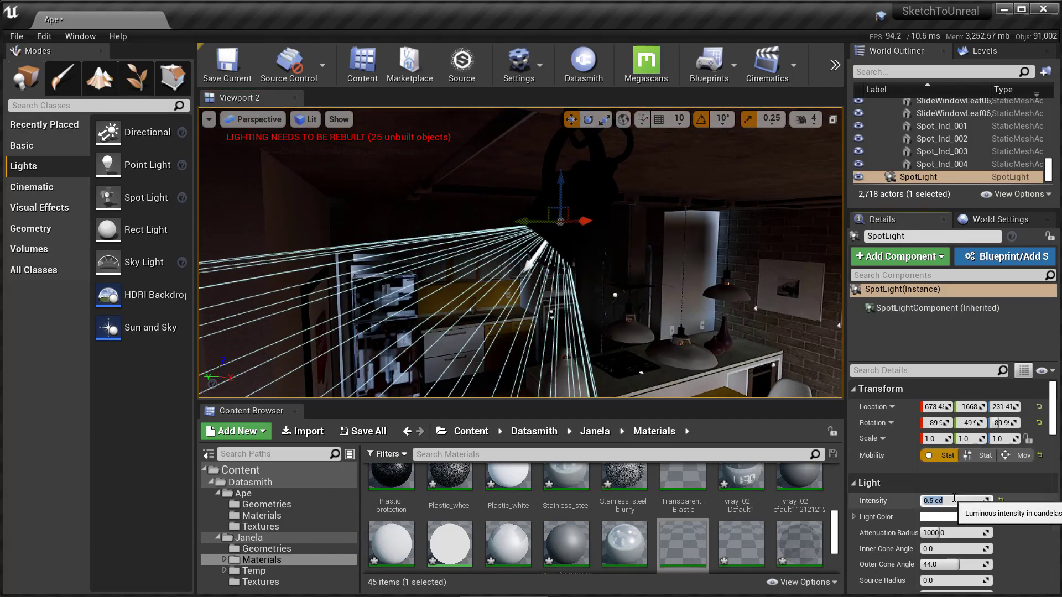
Give the spotlight 0.5 cd intensity, 250 attenuation radius and source radius 5
{"action": "key", "text": "Return"}
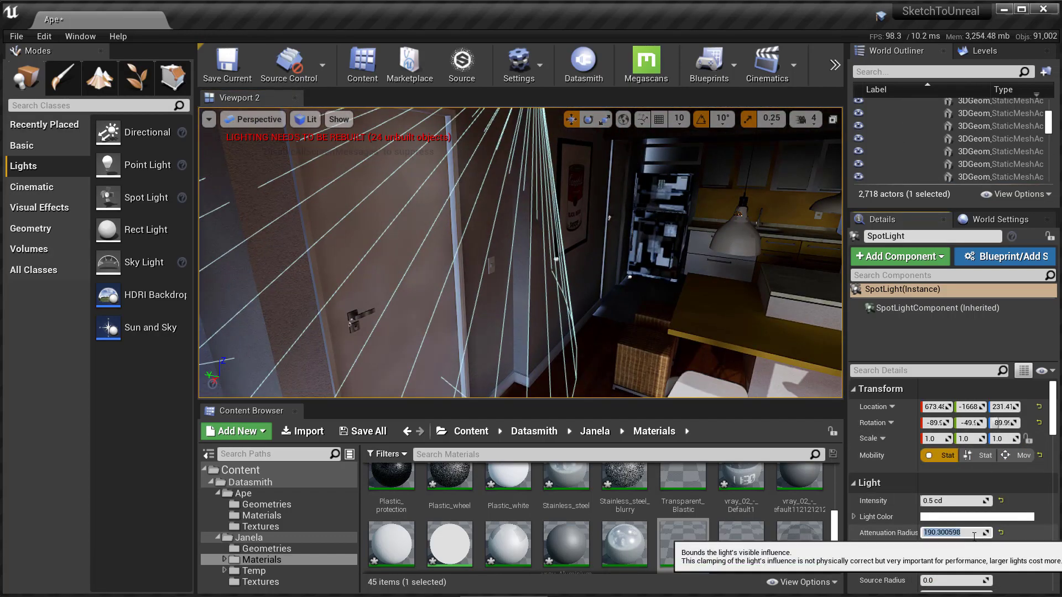
{"action": "type", "text": "350"}
{"action": "key", "text": "Tab"}
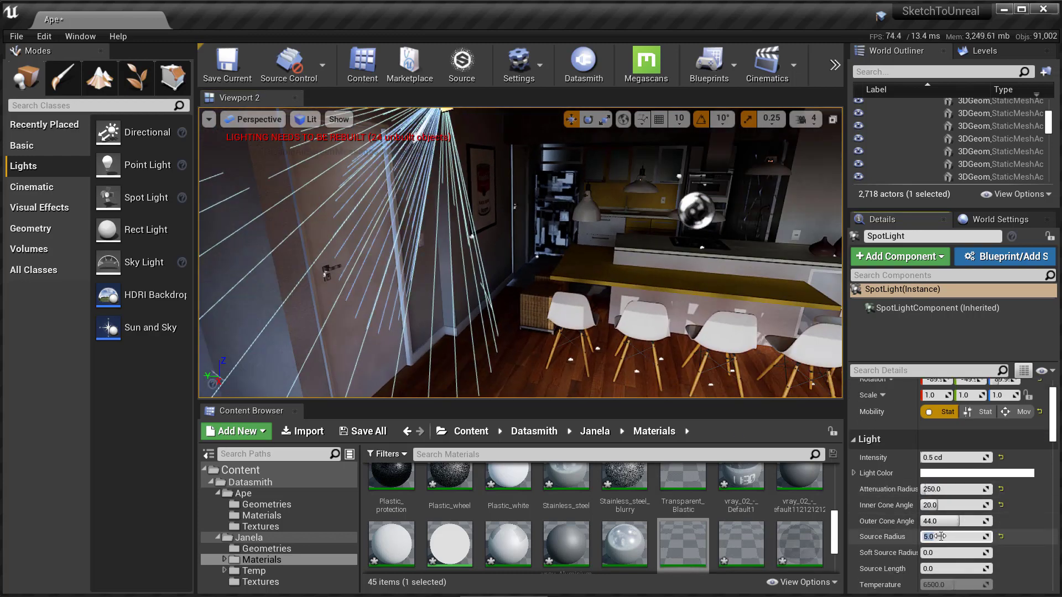
{"action": "key", "text": "Return"}
{"action": "left_click_drag", "start_coordinate": [846, 166], "coordinate": [722, 166]}
{"action": "left_click_drag", "start_coordinate": [1048, 123], "coordinate": [1049, 154]}
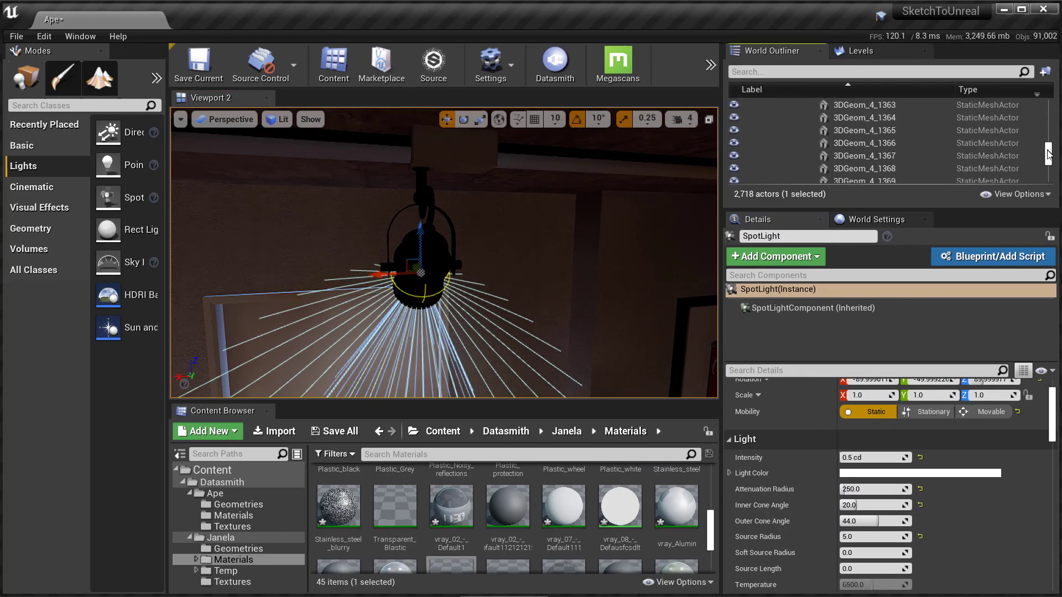
{"action": "right_click", "coordinate": [391, 276]}
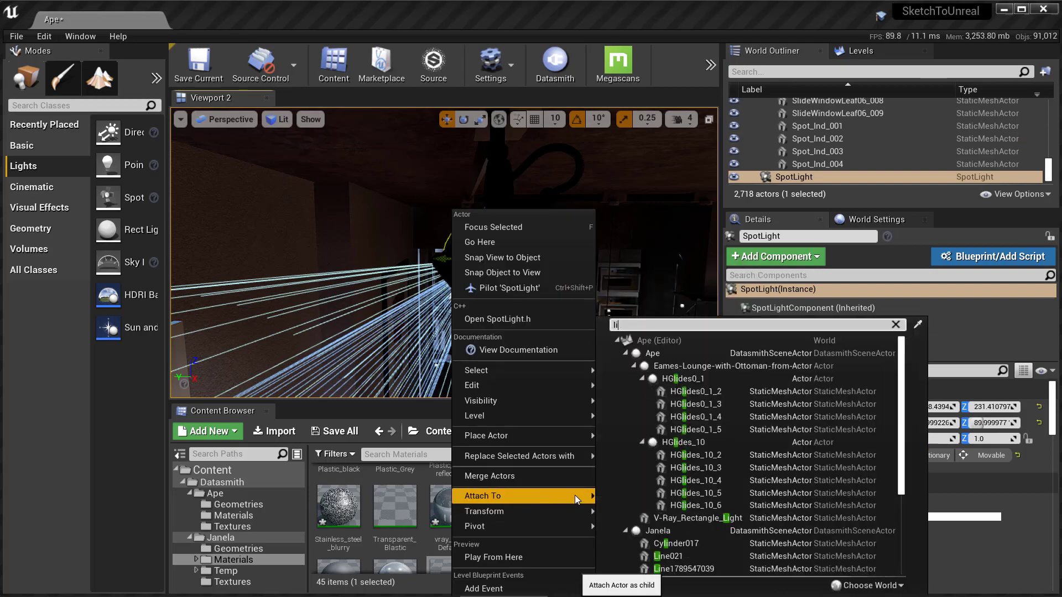
{"action": "left_click", "coordinate": [663, 382]}
{"action": "left_click", "coordinate": [453, 294]}
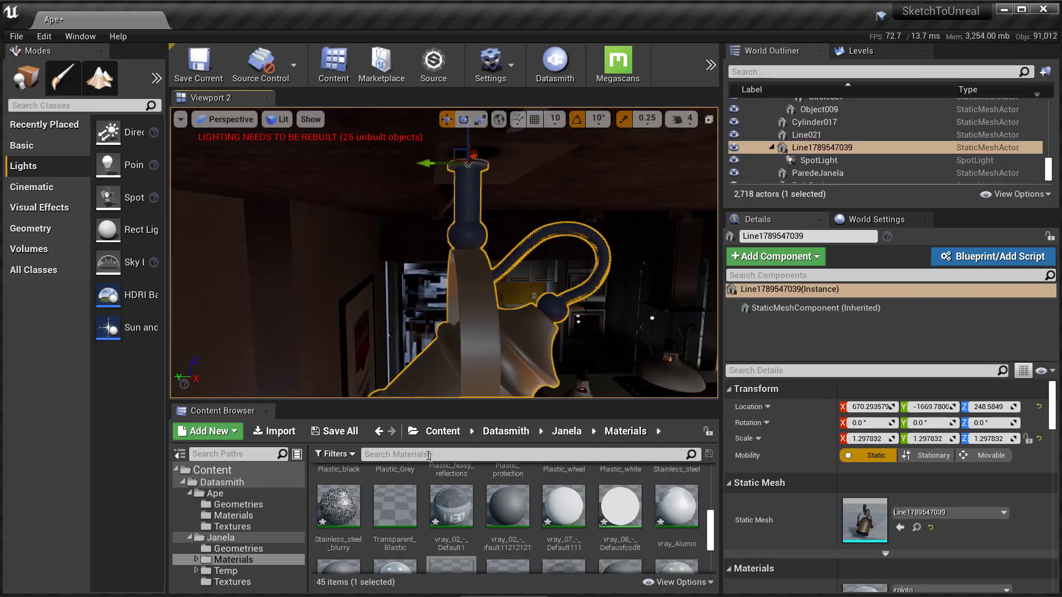
Alt-drag a copy of the lit lamp along X and rotate it to a new angle
{"action": "left_click_drag", "start_coordinate": [442, 403], "coordinate": [443, 484]}
{"action": "right_click_drag", "start_coordinate": [387, 277], "coordinate": [420, 232]}
{"action": "left_click_drag", "start_coordinate": [417, 201], "coordinate": [348, 202], "text": "alt"}
{"action": "key", "text": "e"}
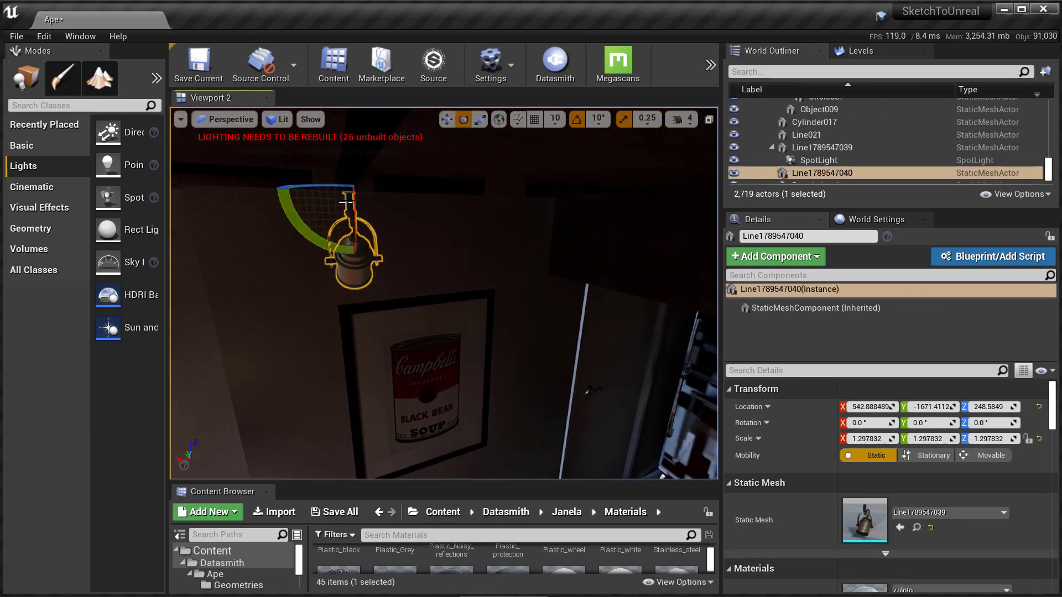
{"action": "right_click_drag", "start_coordinate": [346, 203], "coordinate": [420, 237]}
{"action": "key", "text": "w"}
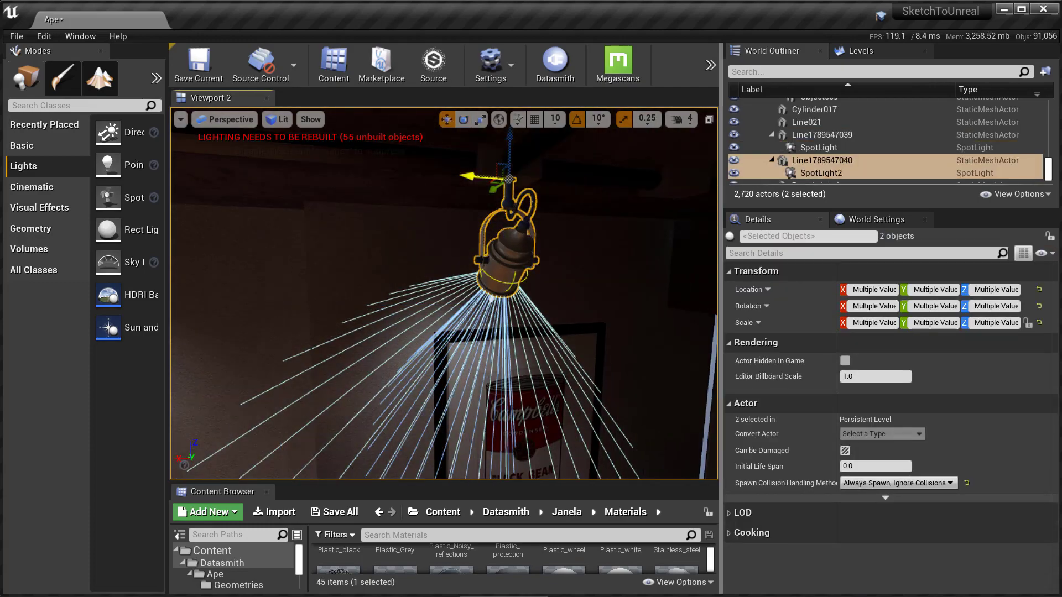
Duplicate both lamps into two more copies and turn each one toward a different direction
{"action": "right_click_drag", "start_coordinate": [475, 176], "coordinate": [387, 237]}
{"action": "left_click_drag", "start_coordinate": [398, 285], "coordinate": [365, 286], "text": "alt"}
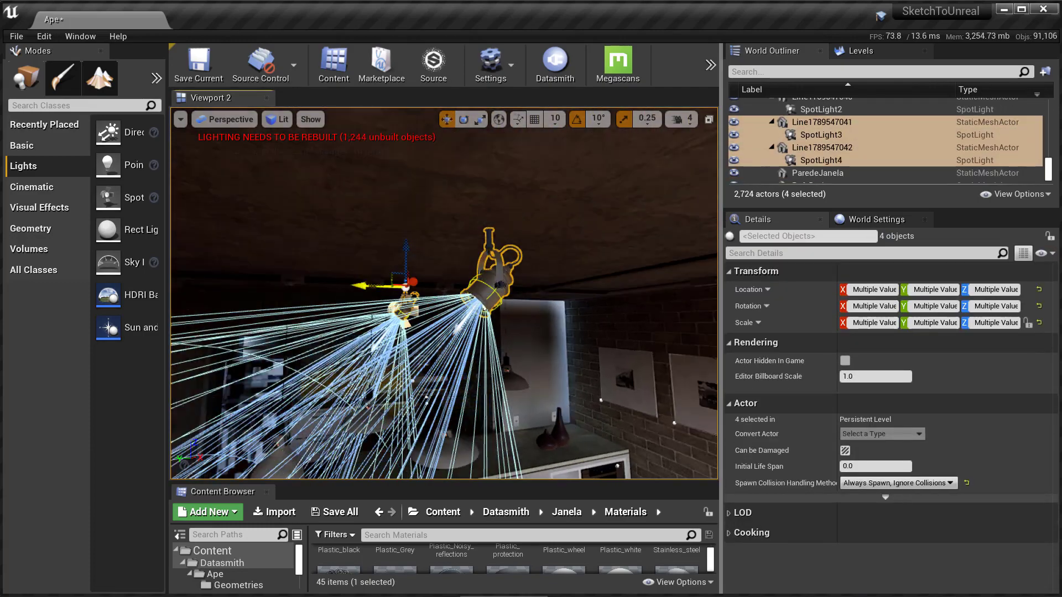
{"action": "left_click", "coordinate": [486, 287]}
{"action": "key", "text": "e"}
{"action": "mouse_move", "coordinate": [486, 288]}
{"action": "right_mouse_down"}
{"action": "mouse_move", "coordinate": [414, 339]}
{"action": "mouse_move", "coordinate": [309, 177]}
{"action": "right_mouse_up"}
{"action": "left_click", "coordinate": [310, 177]}
{"action": "key", "text": "w"}
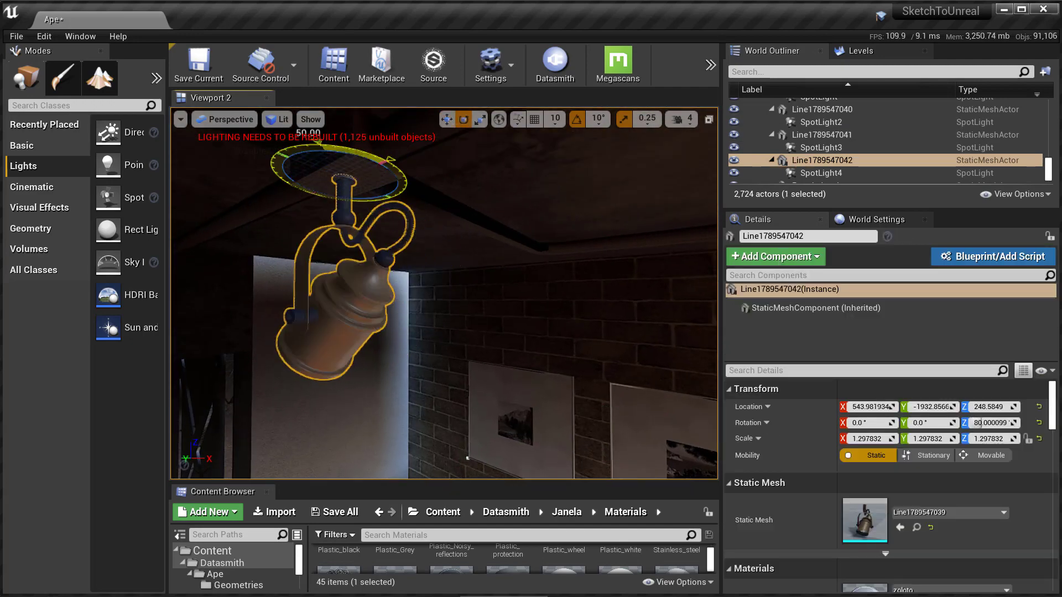
{"action": "right_click_drag", "start_coordinate": [467, 458], "coordinate": [453, 277]}
{"action": "left_click", "coordinate": [454, 276]}
{"action": "left_click_drag", "start_coordinate": [443, 483], "coordinate": [443, 389]}
Set up the four 1 cd, 4000 K point lights inside the pendant shades and Save All
{"action": "scroll", "coordinate": [918, 483], "scroll_direction": "down", "scroll_amount": 5}
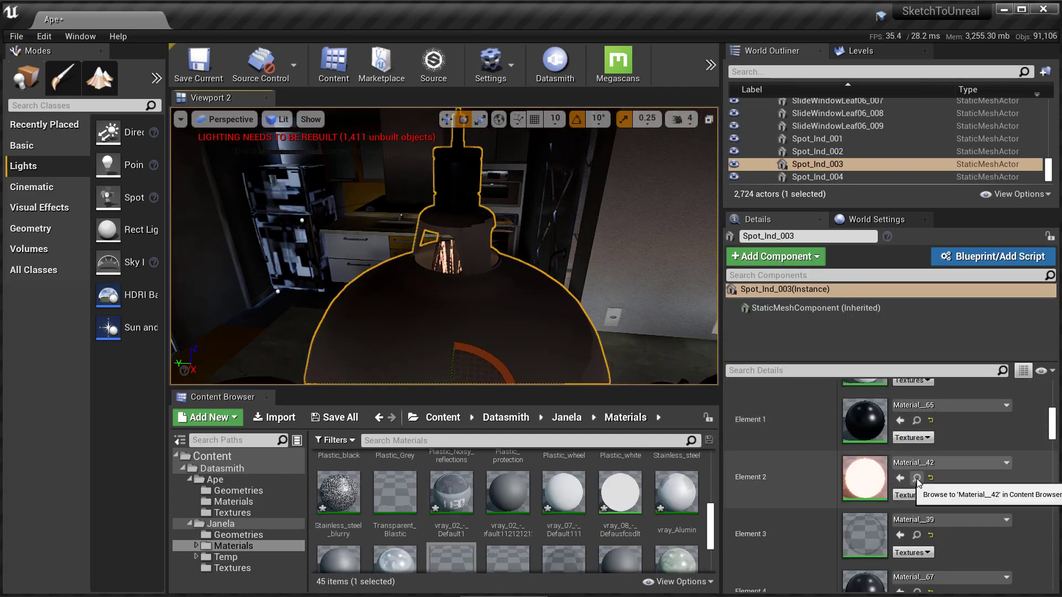
{"action": "left_click", "coordinate": [917, 478]}
{"action": "key", "text": "ctrl+z"}
{"action": "key", "text": "ctrl+z"}
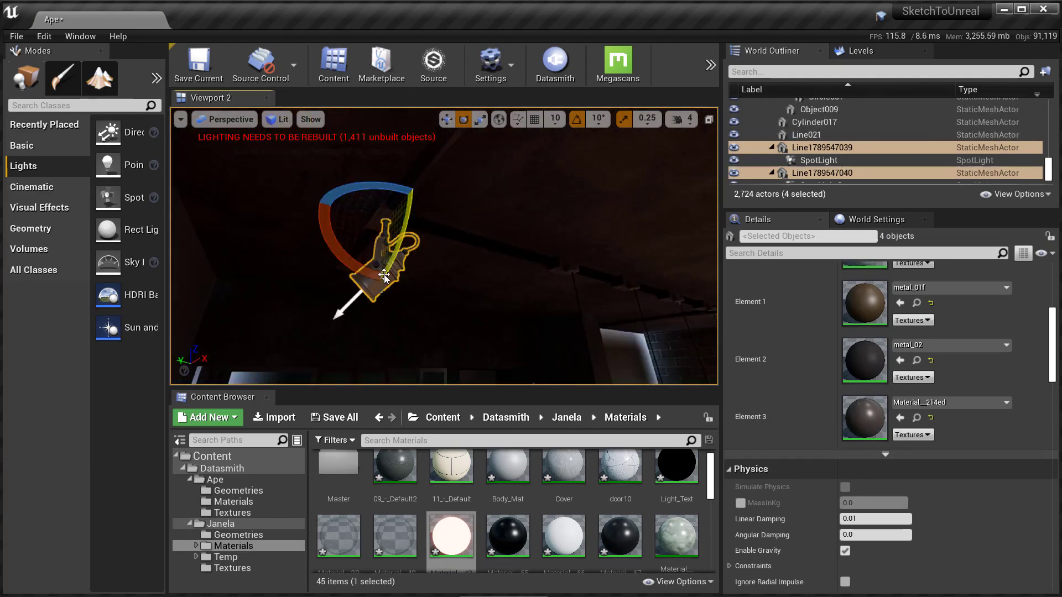
{"action": "scroll", "coordinate": [789, 387], "scroll_direction": "up", "scroll_amount": 2}
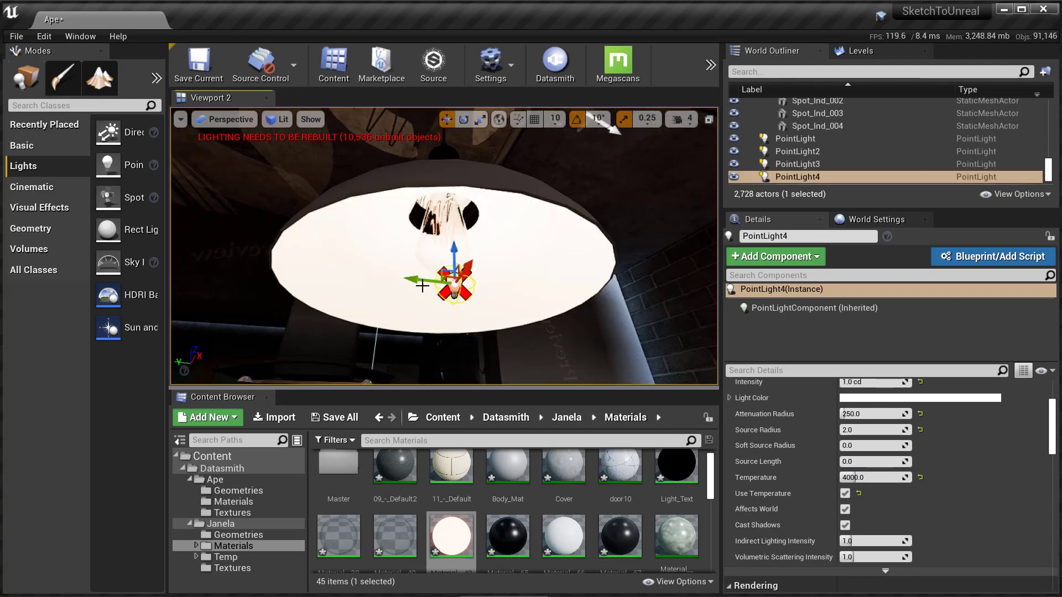
{"action": "left_click", "coordinate": [795, 138], "text": "shift"}
{"action": "right_click", "coordinate": [761, 173]}
{"action": "left_click", "coordinate": [607, 208]}
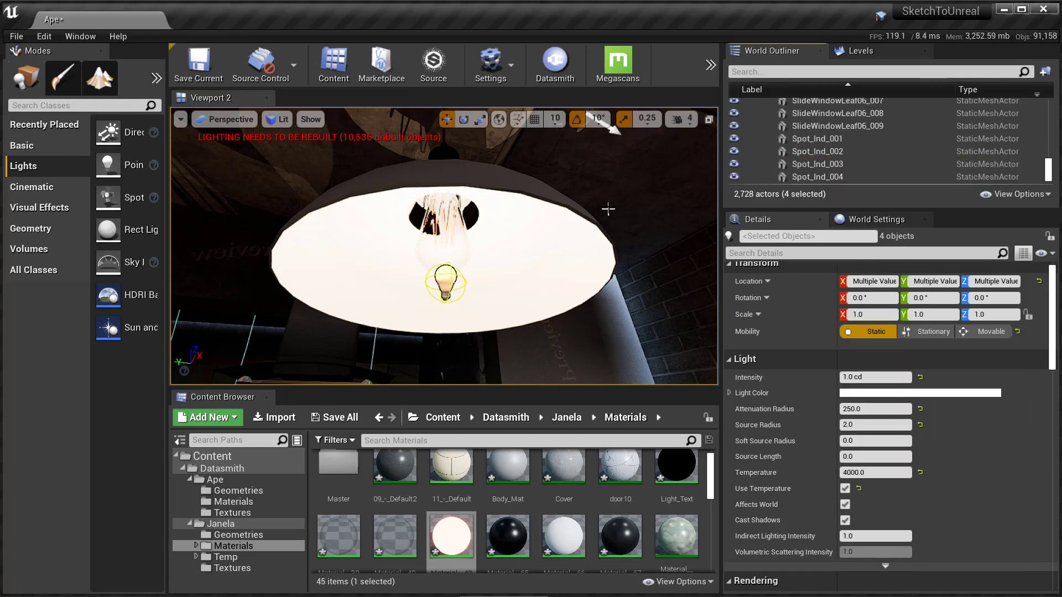
{"action": "left_click", "coordinate": [335, 417]}
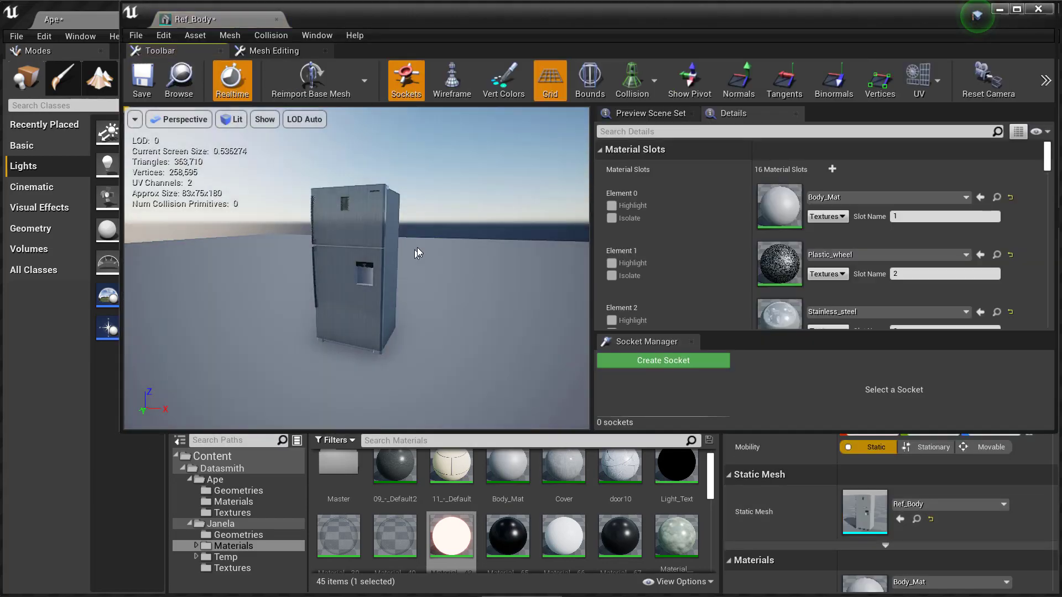
Show the Ref_Body fridge mesh's UVs and rebuild its lightmap UVs with Apply Changes
{"action": "left_click", "coordinate": [918, 78]}
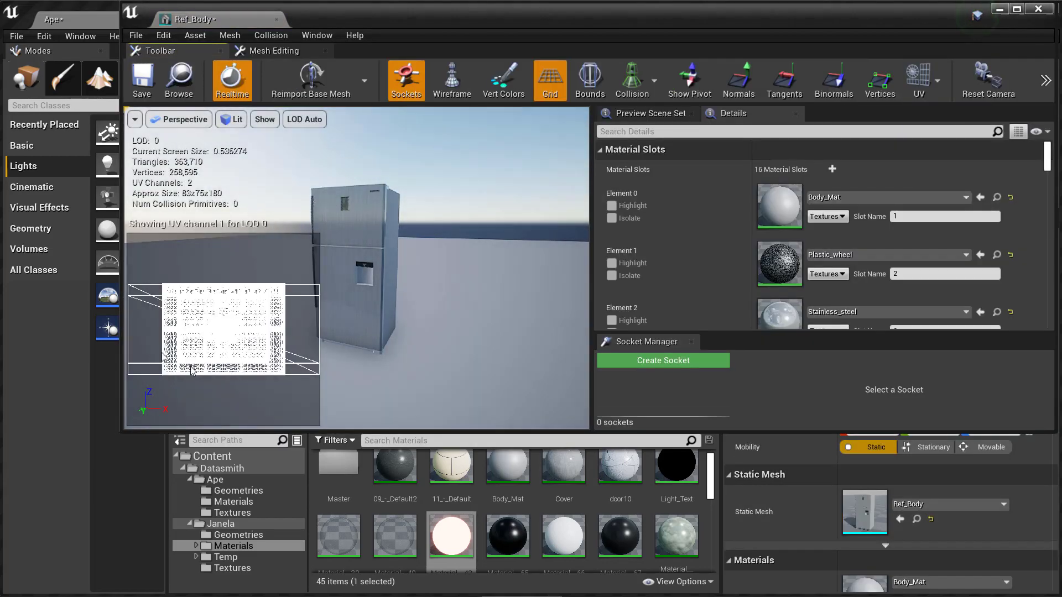
{"action": "scroll", "coordinate": [679, 219], "scroll_direction": "down", "scroll_amount": 10}
{"action": "scroll", "coordinate": [679, 219], "scroll_direction": "down", "scroll_amount": 5}
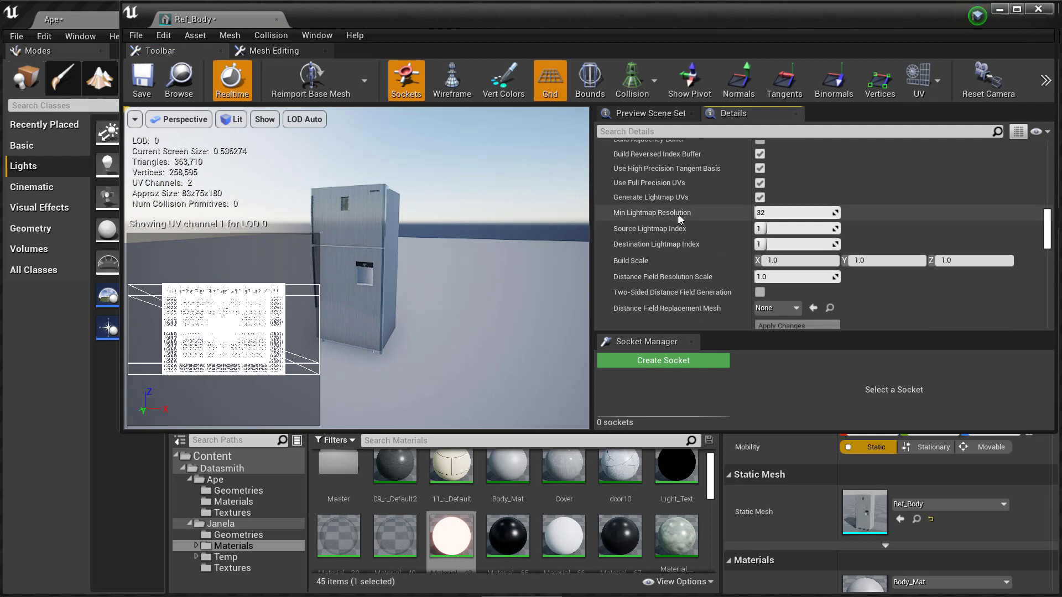
{"action": "left_click", "coordinate": [831, 323]}
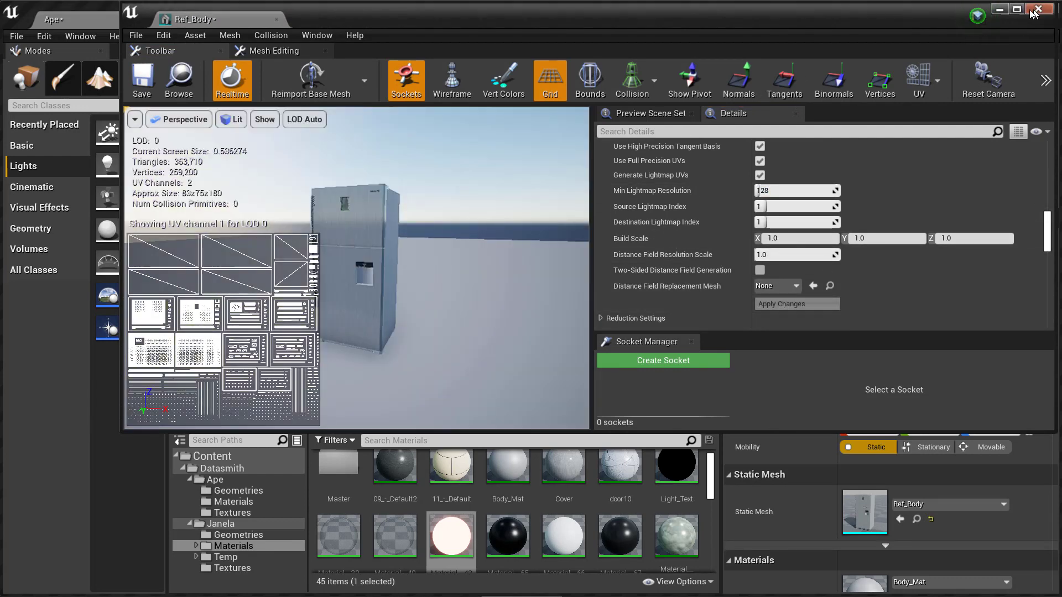
{"action": "left_click", "coordinate": [1016, 10]}
Set the fridge mesh's Light Map Resolution to 256 and save the mesh
{"action": "scroll", "coordinate": [817, 489], "scroll_direction": "down", "scroll_amount": 5}
{"action": "scroll", "coordinate": [818, 489], "scroll_direction": "down", "scroll_amount": 2}
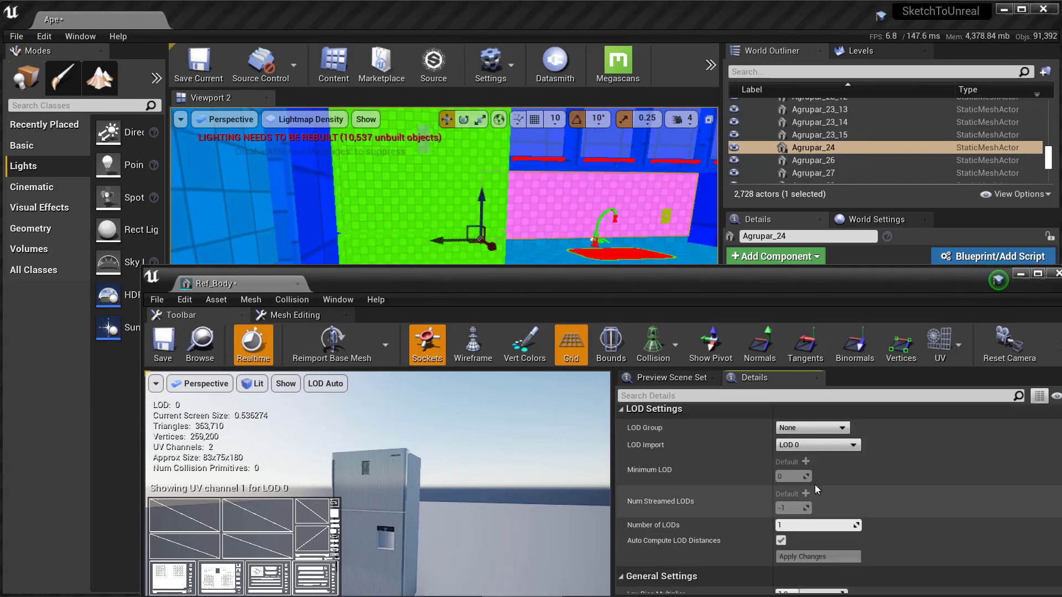
{"action": "scroll", "coordinate": [806, 435], "scroll_direction": "up", "scroll_amount": 5}
{"action": "left_click", "coordinate": [806, 435]}
{"action": "left_click_drag", "start_coordinate": [689, 299], "coordinate": [643, 202]}
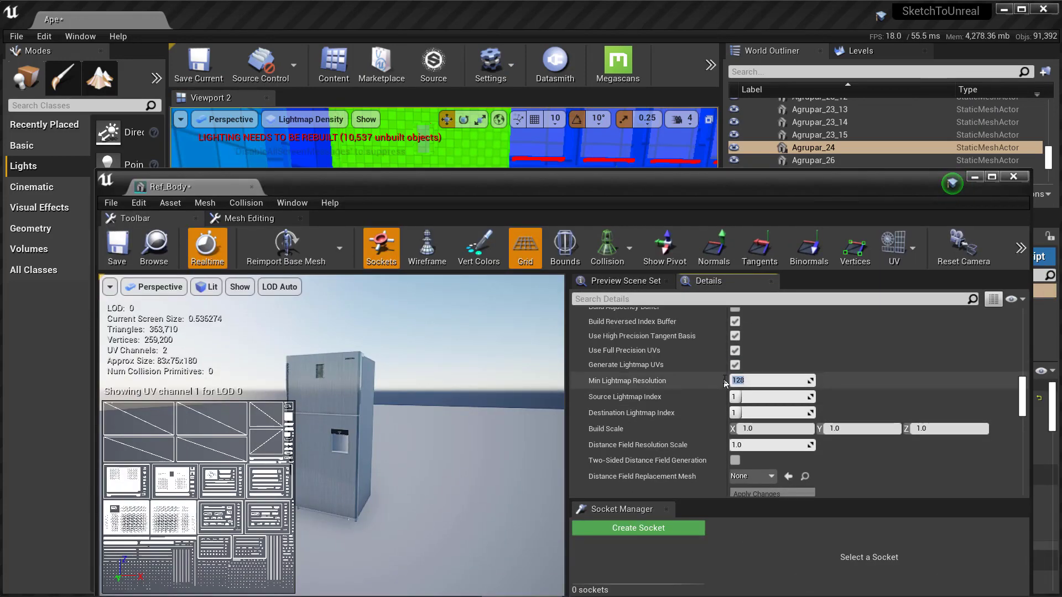
{"action": "scroll", "coordinate": [809, 380], "scroll_direction": "down", "scroll_amount": 5}
{"action": "scroll", "coordinate": [809, 379], "scroll_direction": "down", "scroll_amount": 3}
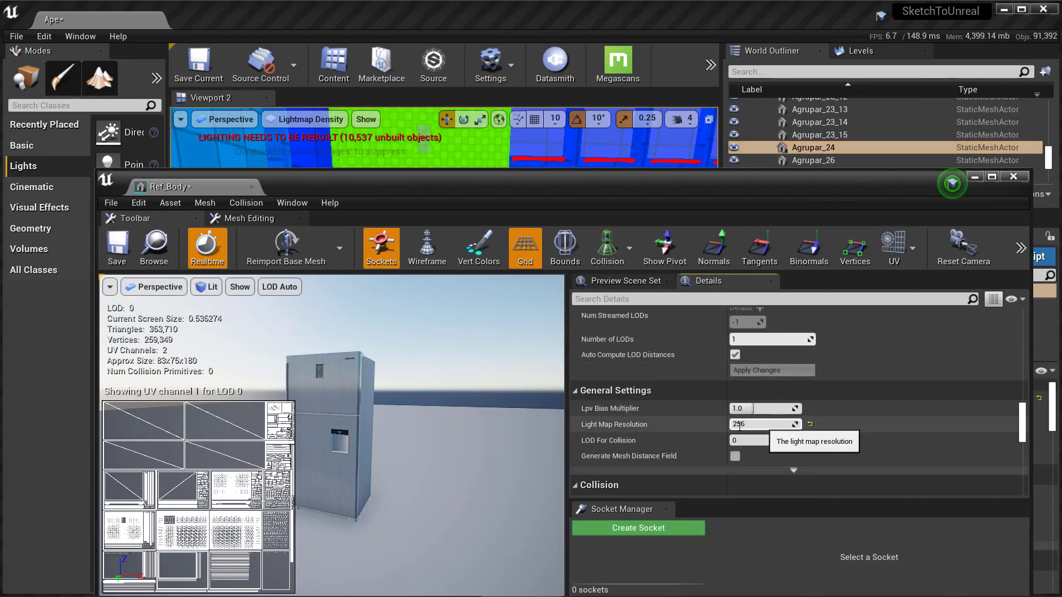
{"action": "left_click", "coordinate": [763, 424]}
{"action": "left_click", "coordinate": [117, 246]}
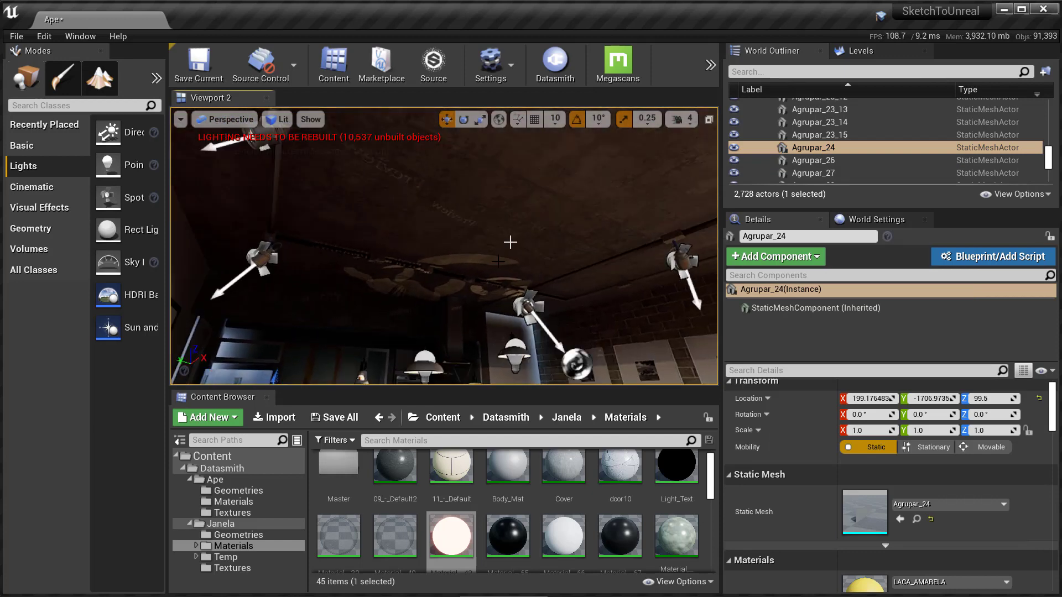
Open the Agrupar_4 mesh with Ctrl+E and set its Light Map Resolution to 64
{"action": "left_click", "coordinate": [562, 315]}
{"action": "key", "text": "ctrl+e"}
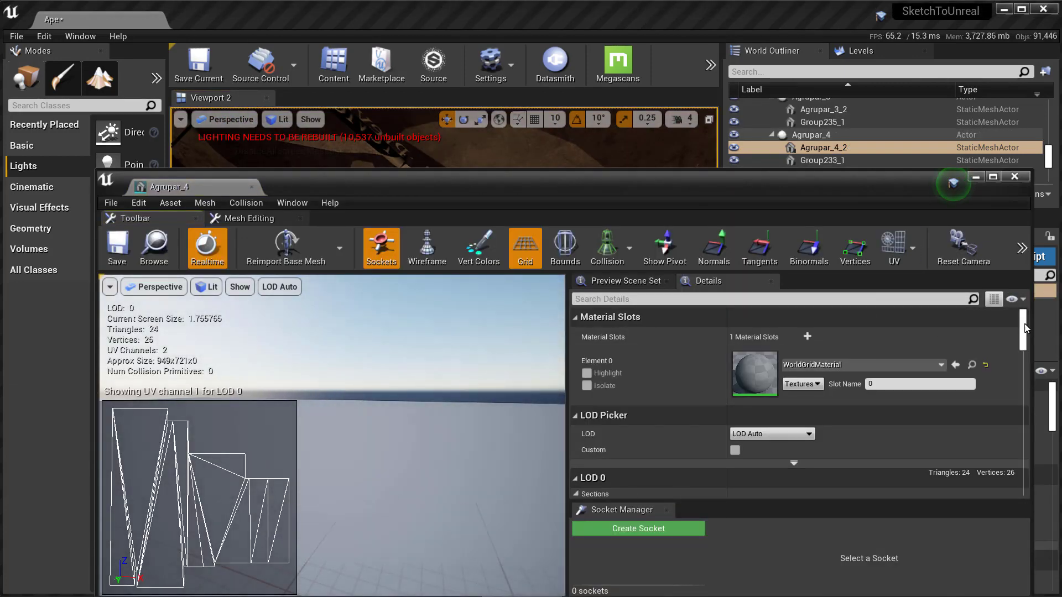
{"action": "scroll", "coordinate": [772, 318], "scroll_direction": "down", "scroll_amount": 10}
{"action": "left_click", "coordinate": [772, 316]}
{"action": "type", "text": "64"}
{"action": "key", "text": "Return"}
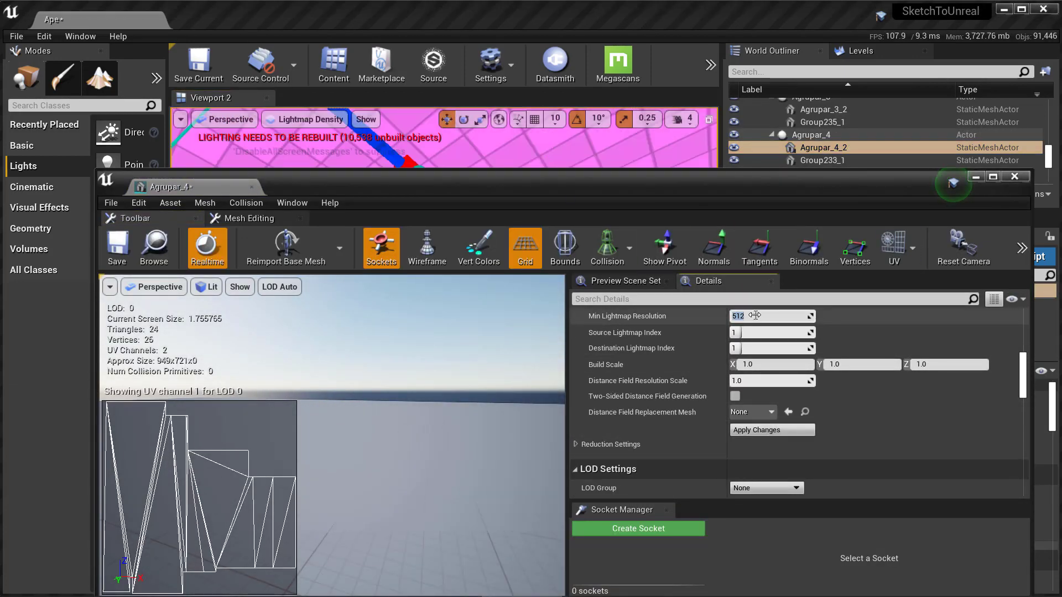
{"action": "scroll", "coordinate": [996, 396], "scroll_direction": "down", "scroll_amount": 5}
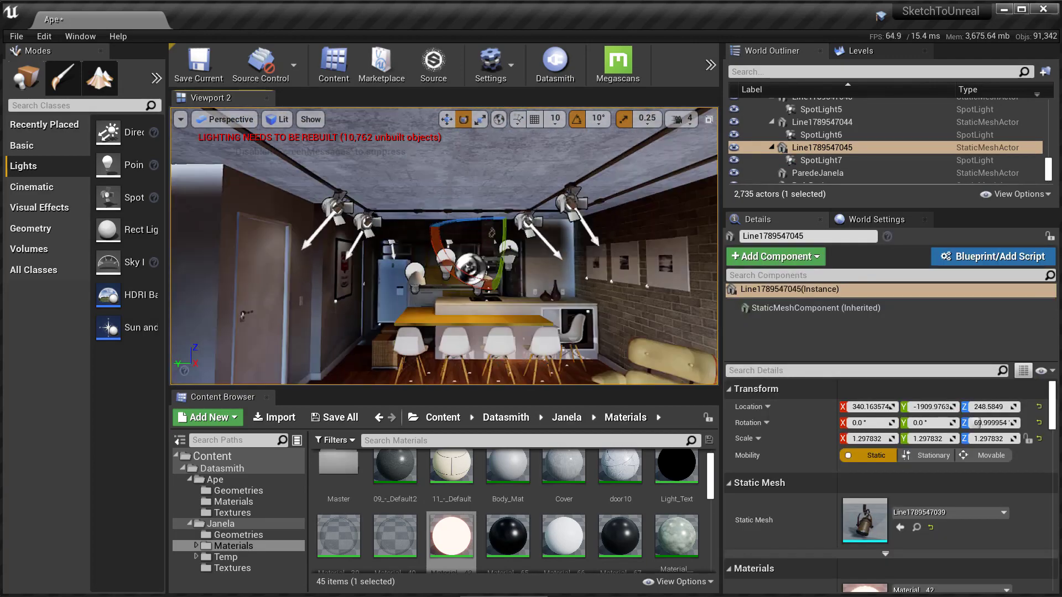
Save the Ape level with Ctrl+S and run Build Lighting Only
{"action": "key", "text": "ctrl+s"}
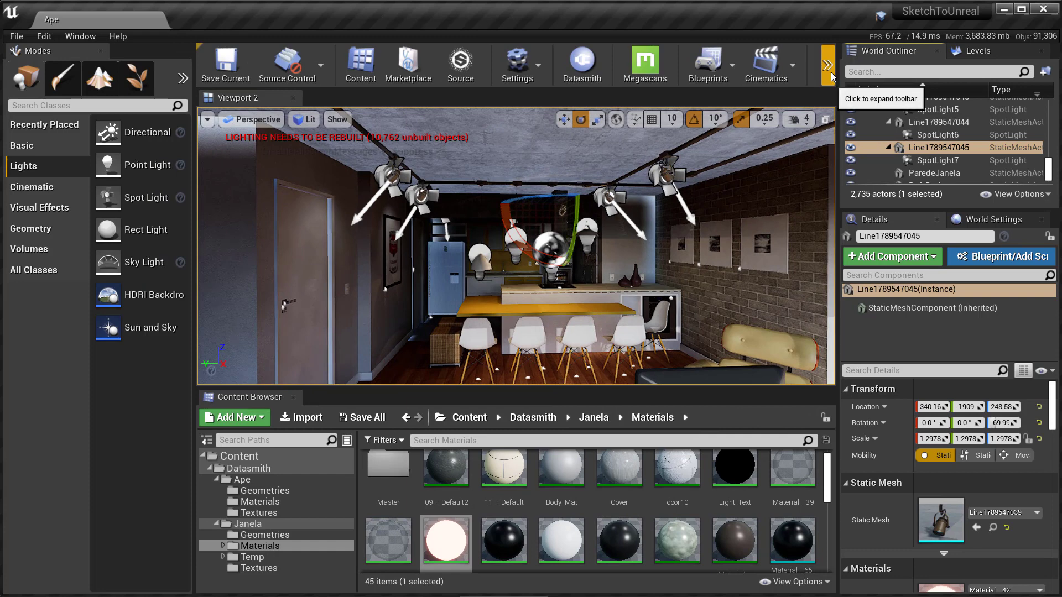
{"action": "left_click", "coordinate": [827, 64]}
{"action": "left_click", "coordinate": [738, 118]}
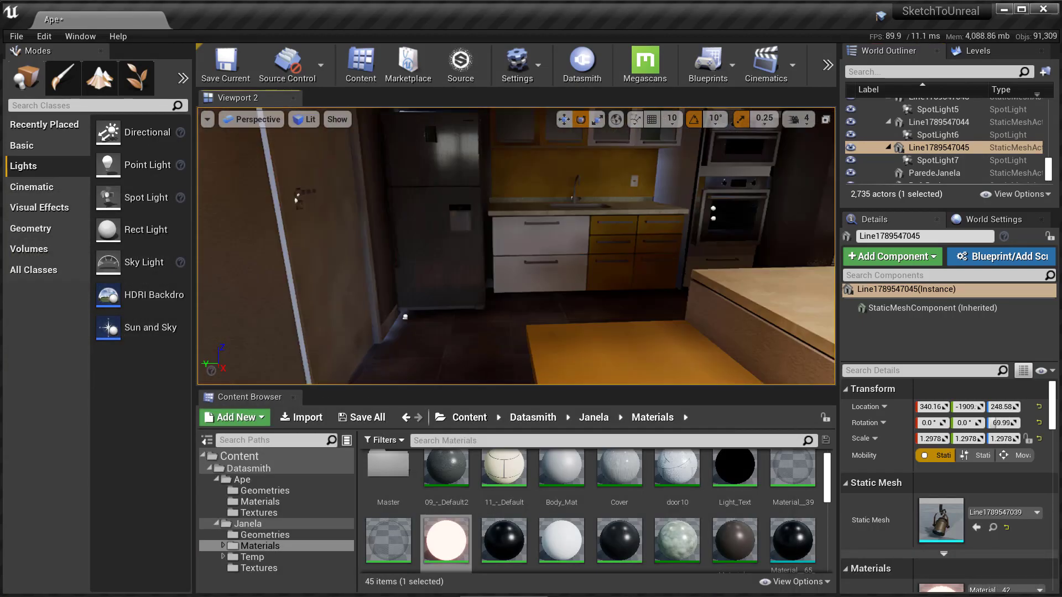
Select three ceiling spotlights and raise their Attenuation Radius to 350
{"action": "double_click", "coordinate": [937, 159]}
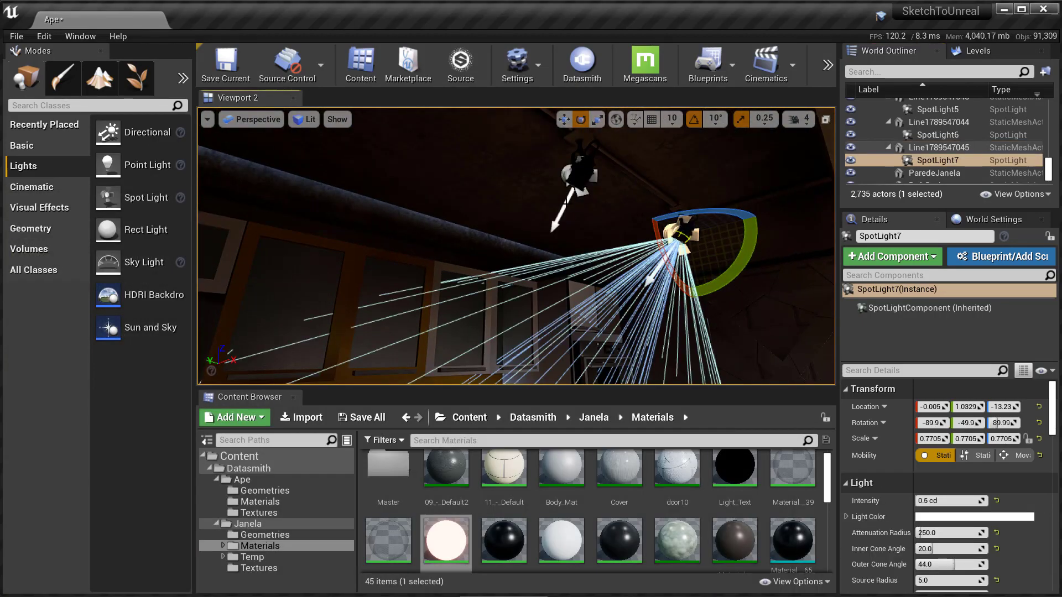
{"action": "left_click", "coordinate": [937, 147], "text": "ctrl"}
{"action": "left_click", "coordinate": [937, 122], "text": "ctrl"}
{"action": "double_click", "coordinate": [951, 417]}
{"action": "right_click_drag", "start_coordinate": [503, 209], "coordinate": [502, 209]}
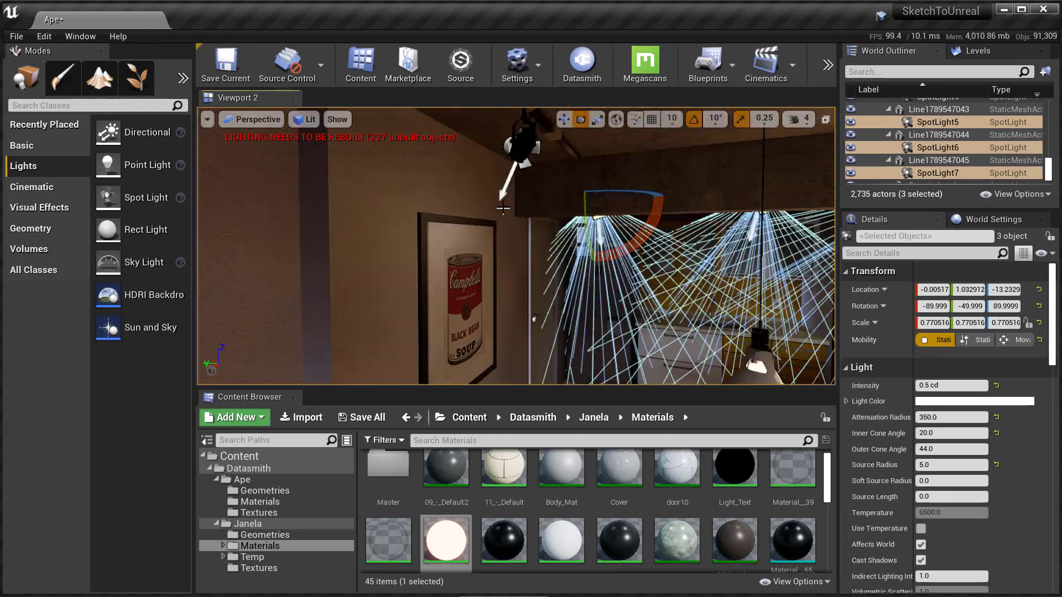
Add more spotlights to the selection and assign Complex_IES as their IES Texture
{"action": "scroll", "coordinate": [940, 144], "scroll_direction": "up", "scroll_amount": 2}
{"action": "left_click", "coordinate": [937, 148], "text": "ctrl"}
{"action": "left_click", "coordinate": [937, 122], "text": "ctrl"}
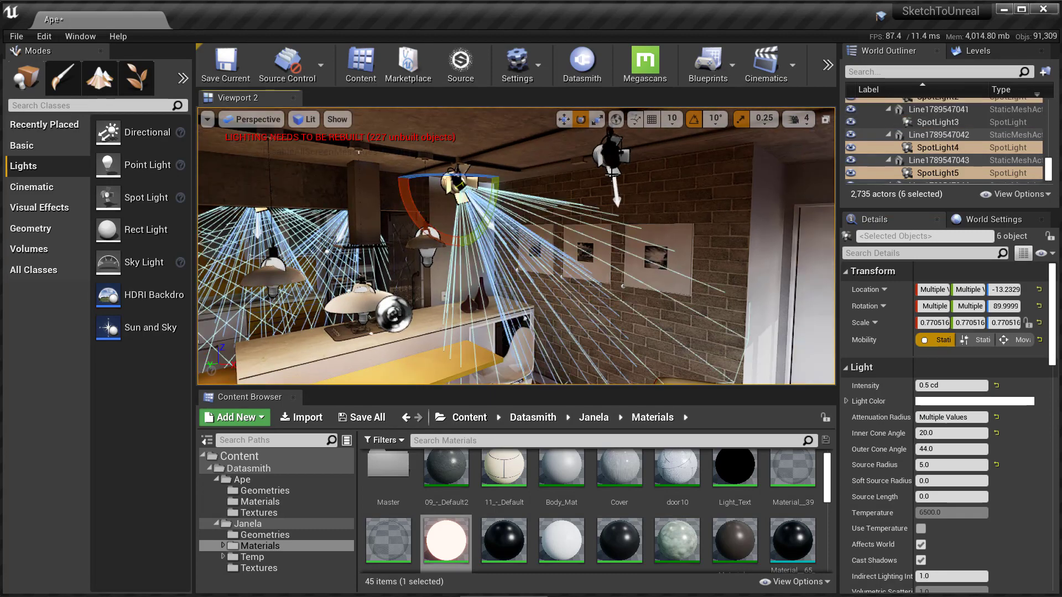
{"action": "double_click", "coordinate": [934, 417]}
{"action": "scroll", "coordinate": [1039, 330], "scroll_direction": "down", "scroll_amount": 5}
{"action": "left_click", "coordinate": [994, 448]}
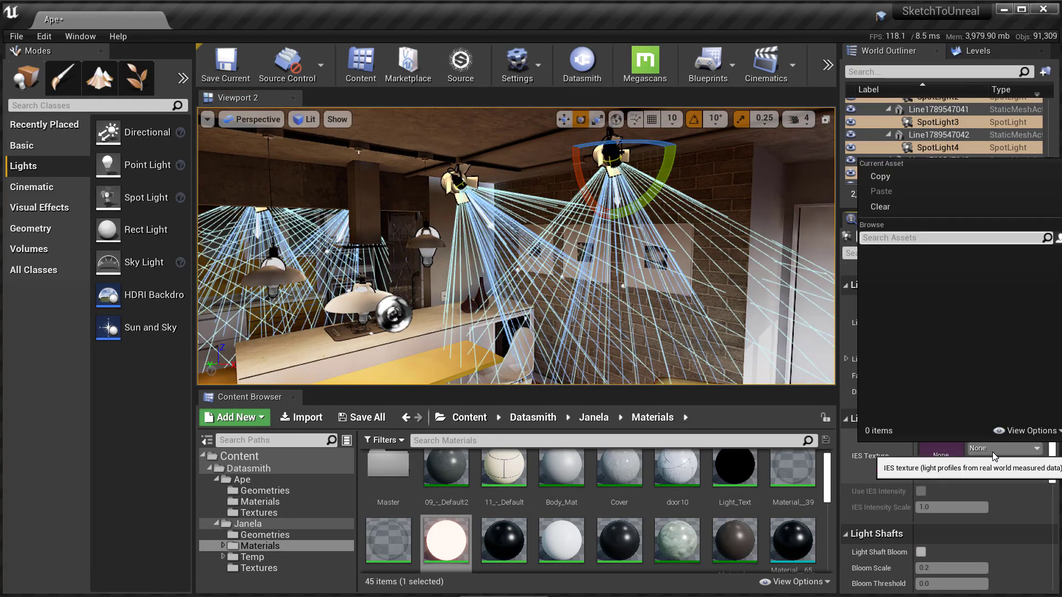
{"action": "left_click", "coordinate": [912, 265]}
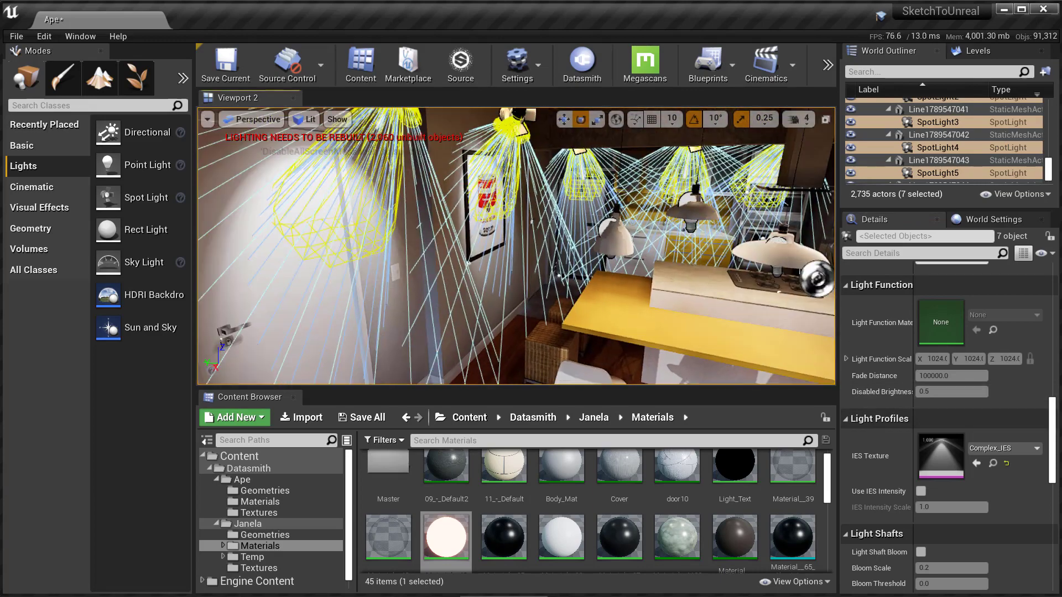
Set the spotlights' Attenuation Radius to 300 and Save All
{"action": "scroll", "coordinate": [965, 333], "scroll_direction": "up", "scroll_amount": 5}
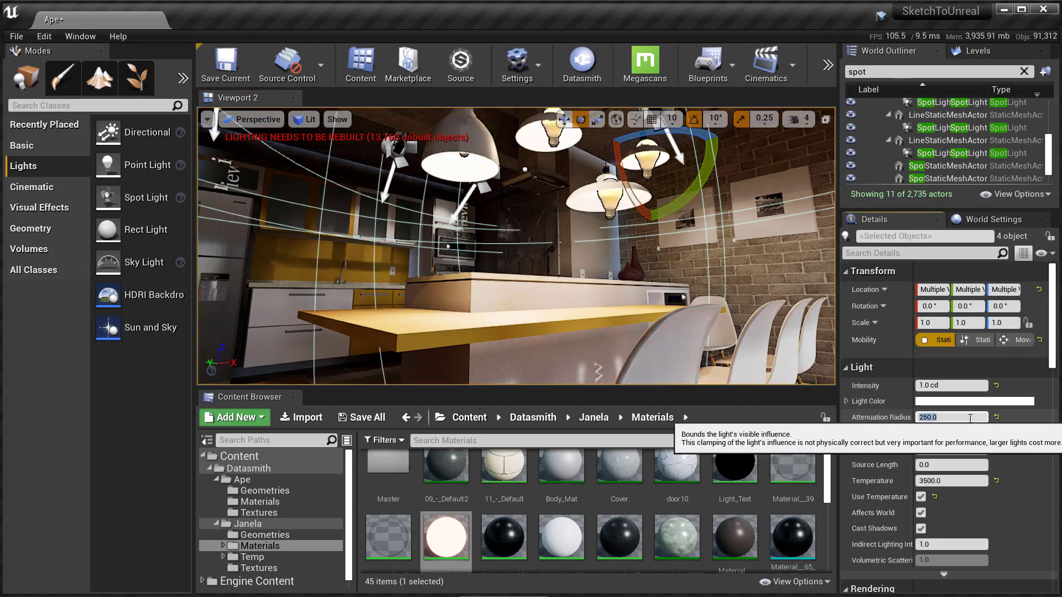
{"action": "type", "text": "300"}
{"action": "key", "text": "Return"}
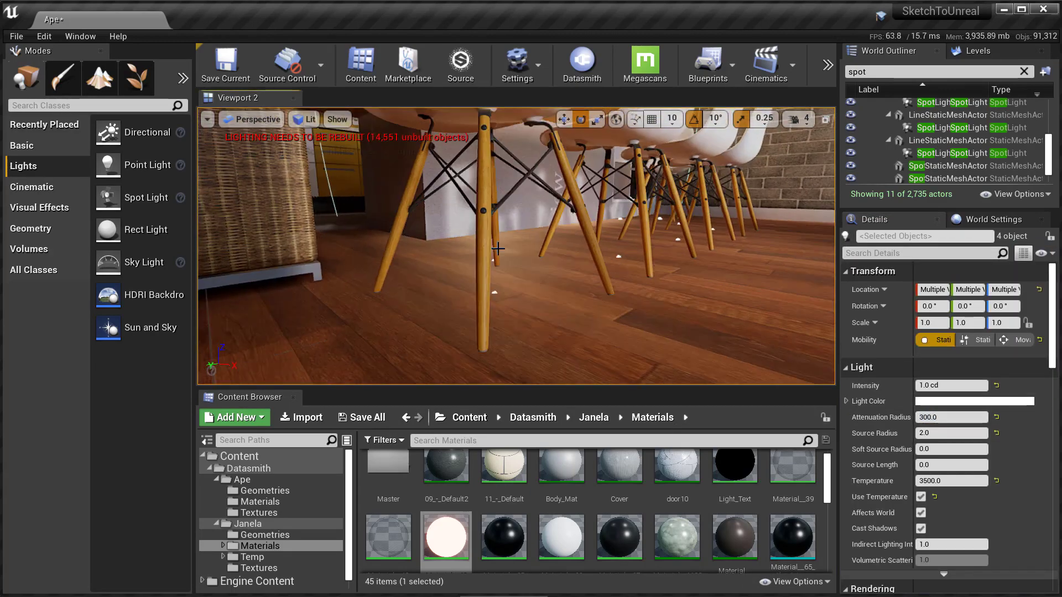
{"action": "left_click", "coordinate": [365, 424]}
Confirm saving the level, then add the Free Furniture Pack to the SketchToUnreal project
{"action": "left_click", "coordinate": [483, 431]}
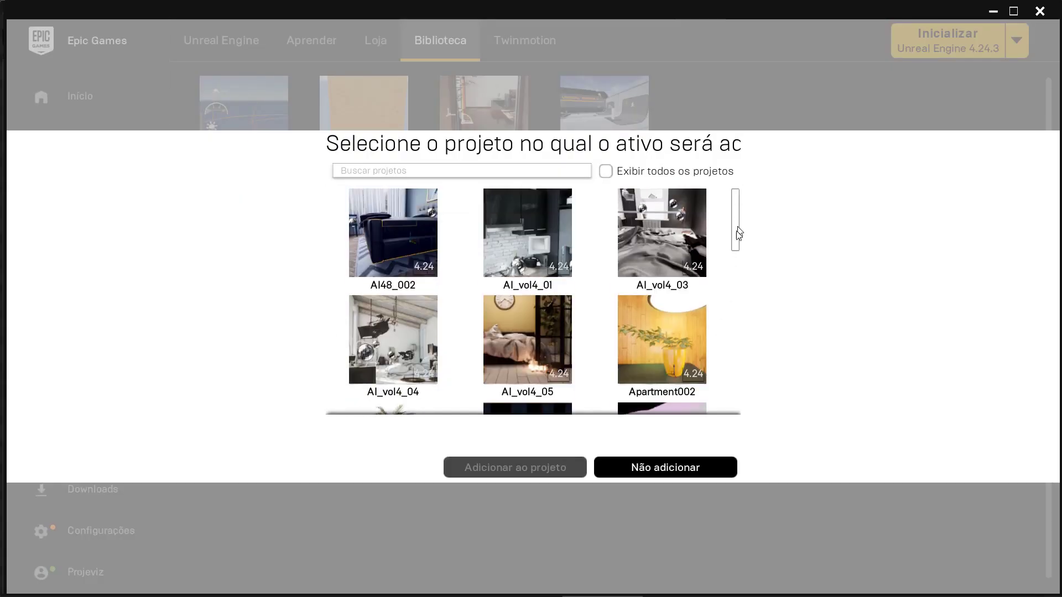
{"action": "scroll", "coordinate": [722, 310], "scroll_direction": "down", "scroll_amount": 5}
{"action": "scroll", "coordinate": [722, 310], "scroll_direction": "down", "scroll_amount": 5}
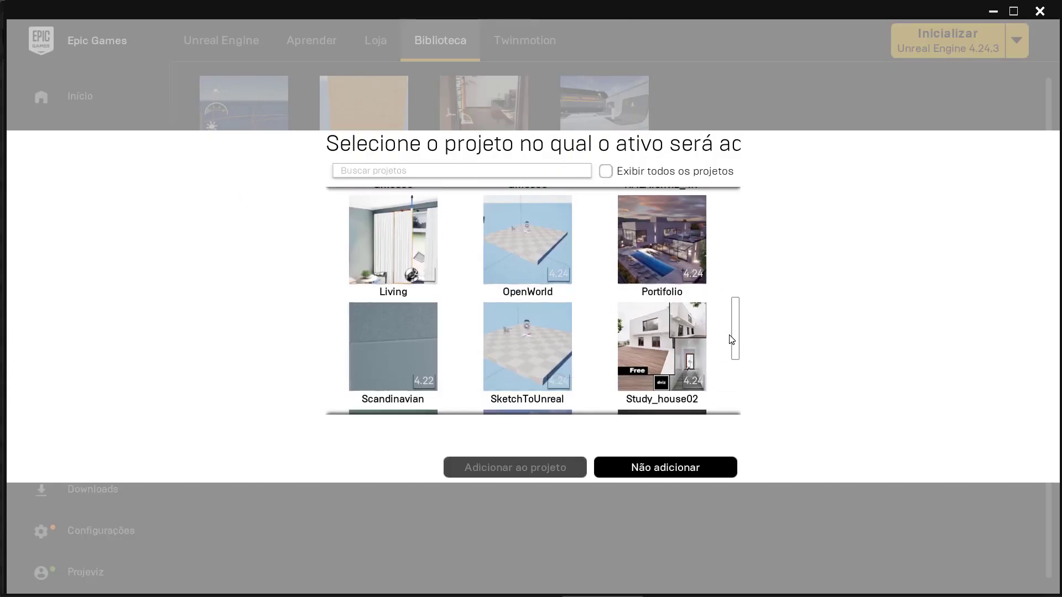
{"action": "left_click", "coordinate": [527, 323]}
{"action": "left_click", "coordinate": [497, 473]}
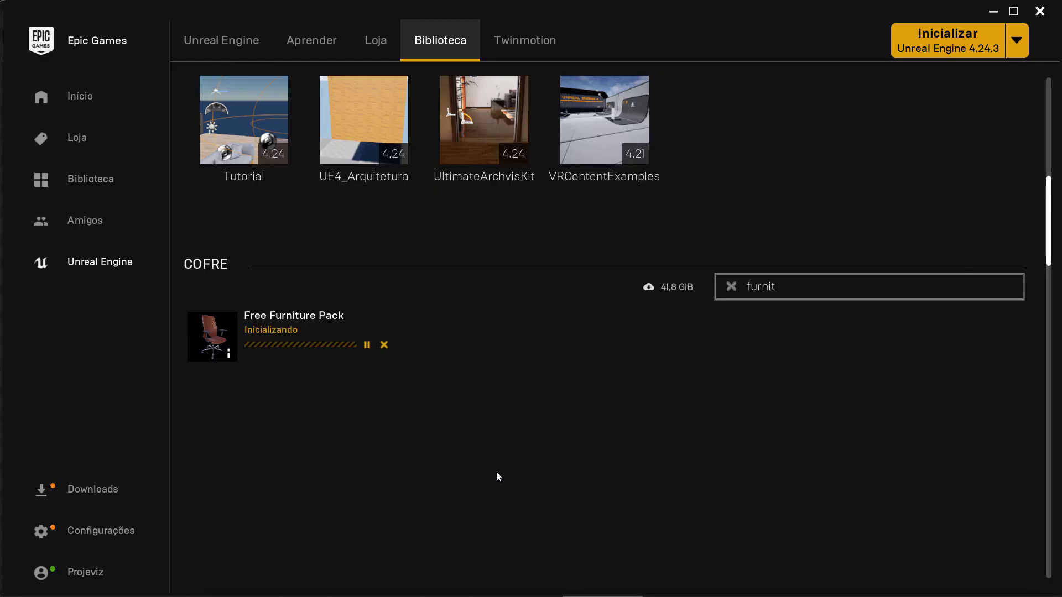
{"action": "left_click", "coordinate": [730, 287]}
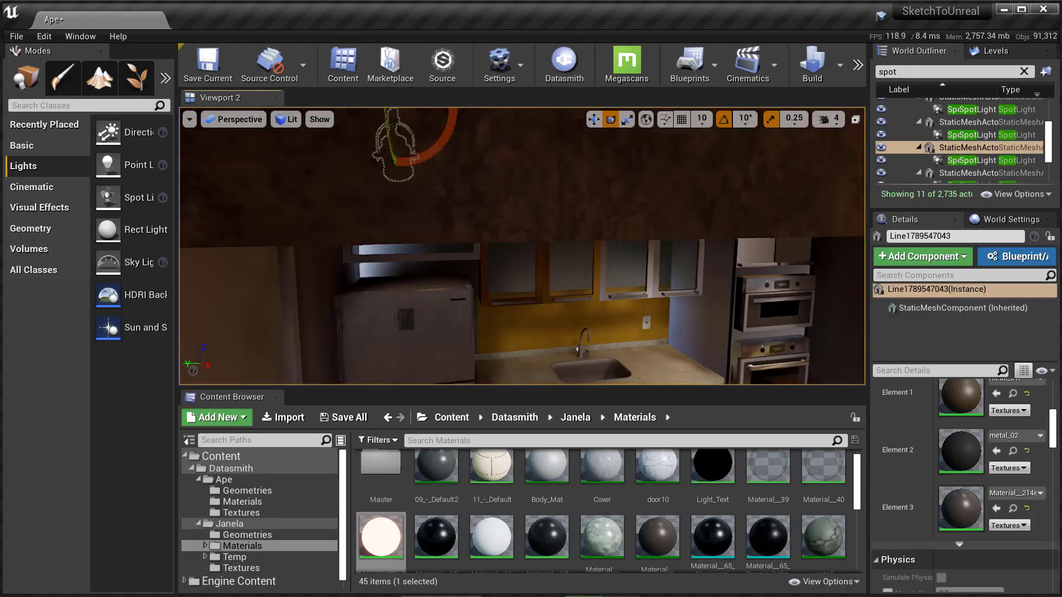
Select a kitchen ceiling spotlight, widen the view, and save the level
{"action": "left_click", "coordinate": [389, 234]}
{"action": "right_click_drag", "start_coordinate": [389, 234], "coordinate": [299, 345]}
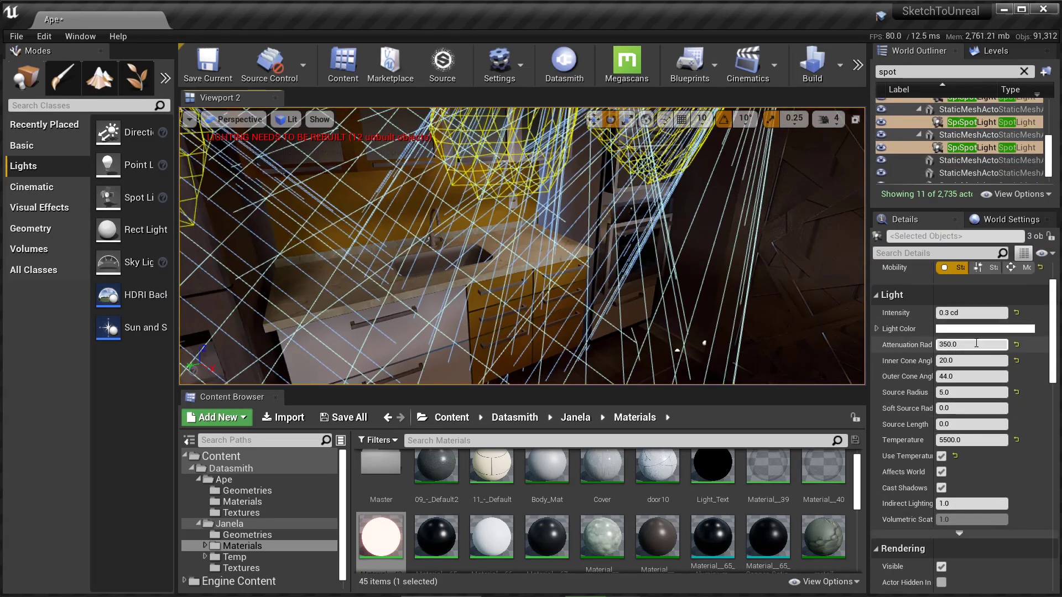
{"action": "key", "text": "ctrl+s"}
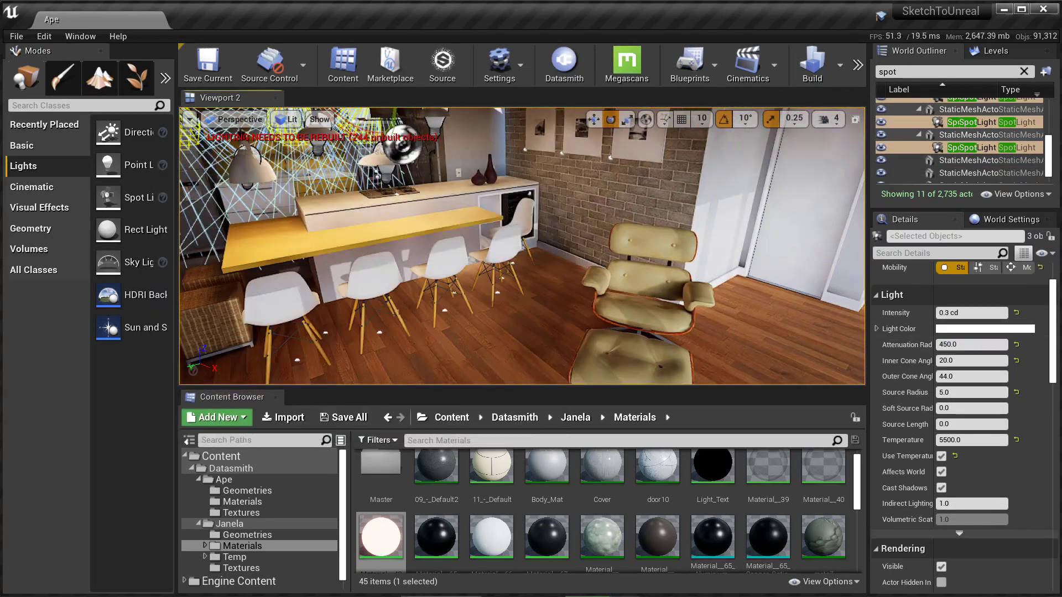
Search the vault for 'plan', add the Realistic Plants pack to the project, and check download progress
{"action": "scroll", "coordinate": [725, 344], "scroll_direction": "down", "scroll_amount": 5}
{"action": "scroll", "coordinate": [728, 332], "scroll_direction": "down", "scroll_amount": 6}
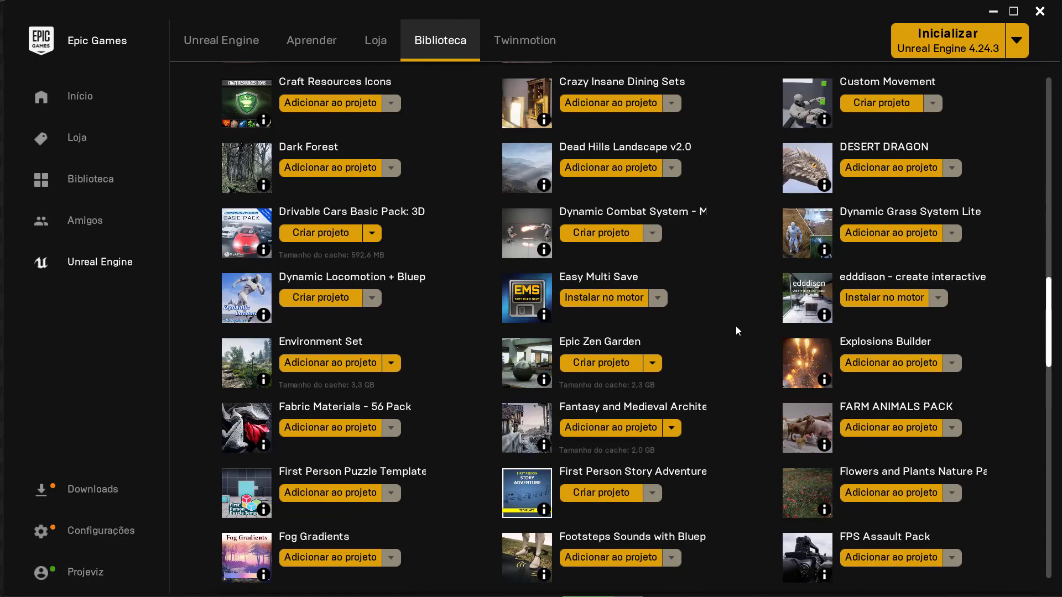
{"action": "scroll", "coordinate": [553, 387], "scroll_direction": "down", "scroll_amount": 5}
{"action": "scroll", "coordinate": [727, 367], "scroll_direction": "down", "scroll_amount": 2}
{"action": "scroll", "coordinate": [727, 367], "scroll_direction": "up", "scroll_amount": 10}
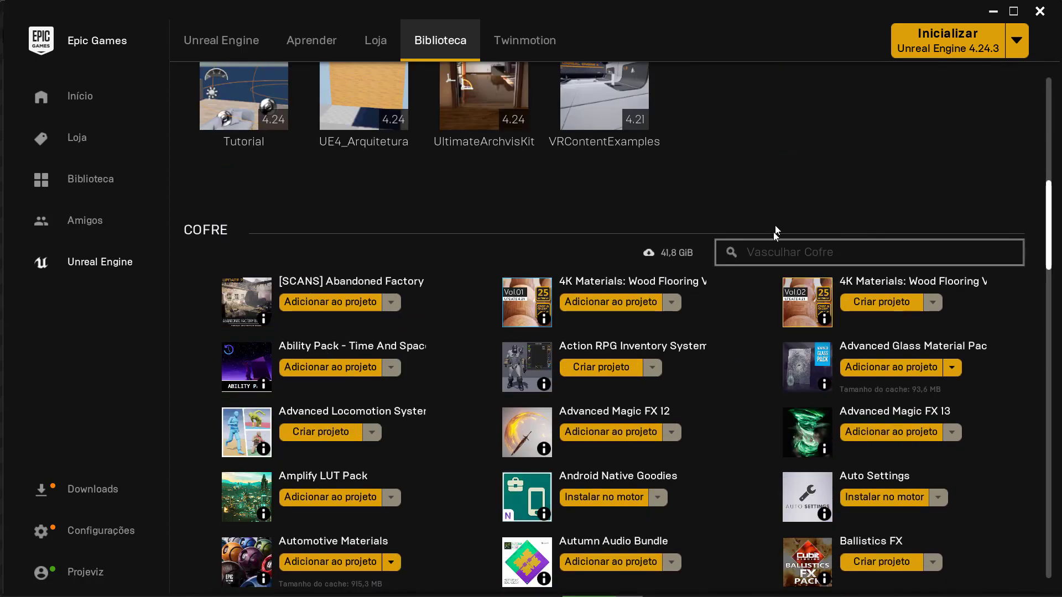
{"action": "left_click", "coordinate": [868, 252]}
{"action": "type", "text": "plan"}
{"action": "left_click", "coordinate": [701, 307]}
{"action": "left_click", "coordinate": [578, 466]}
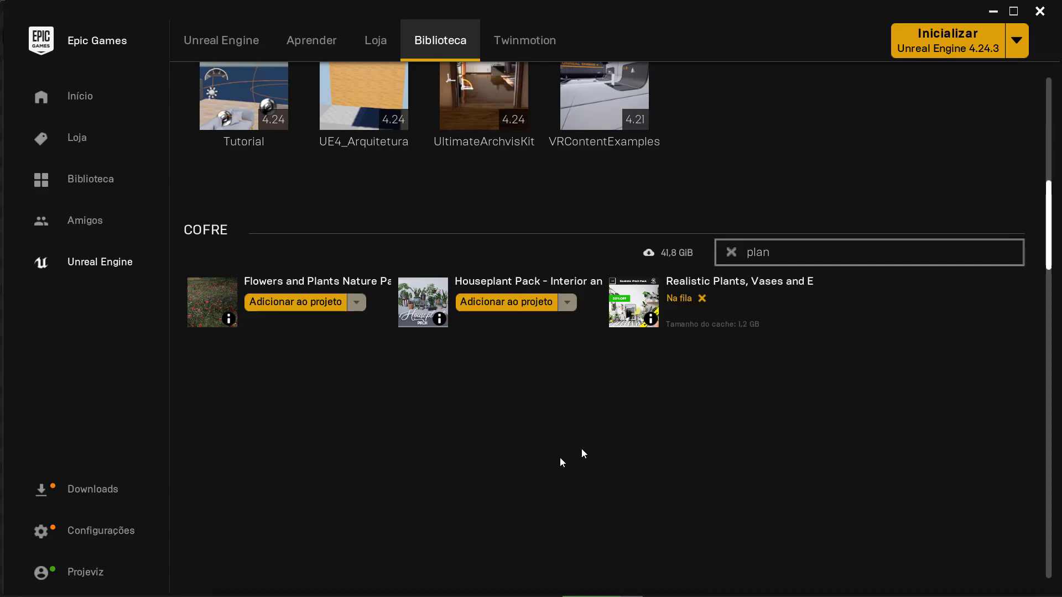
{"action": "left_click", "coordinate": [94, 490]}
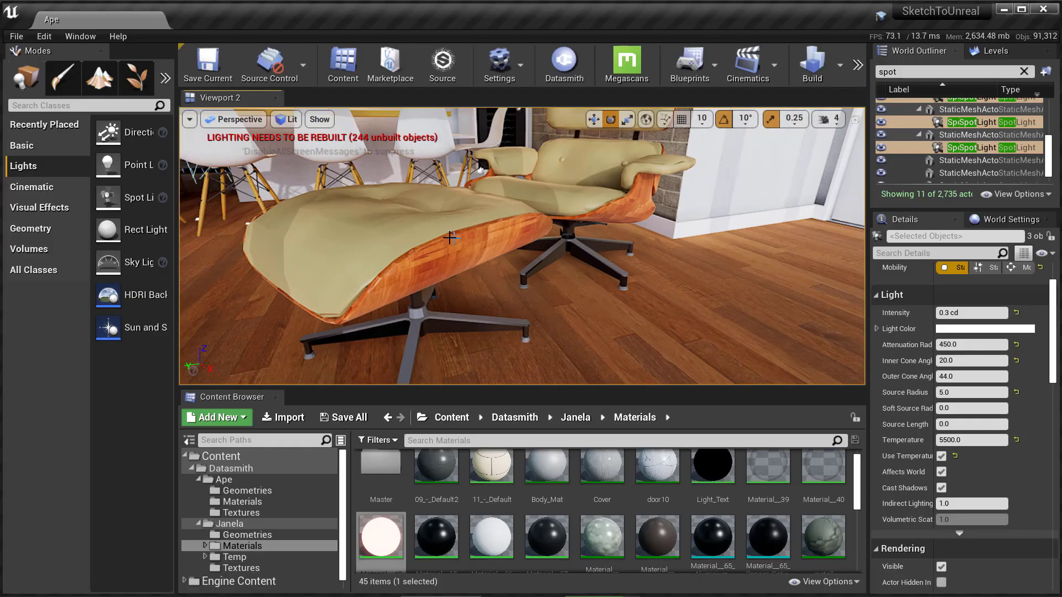
Delete the armchair's cushions and glides, then the HShell_3 shell and HBase_6 base pieces
{"action": "double_click", "coordinate": [977, 160]}
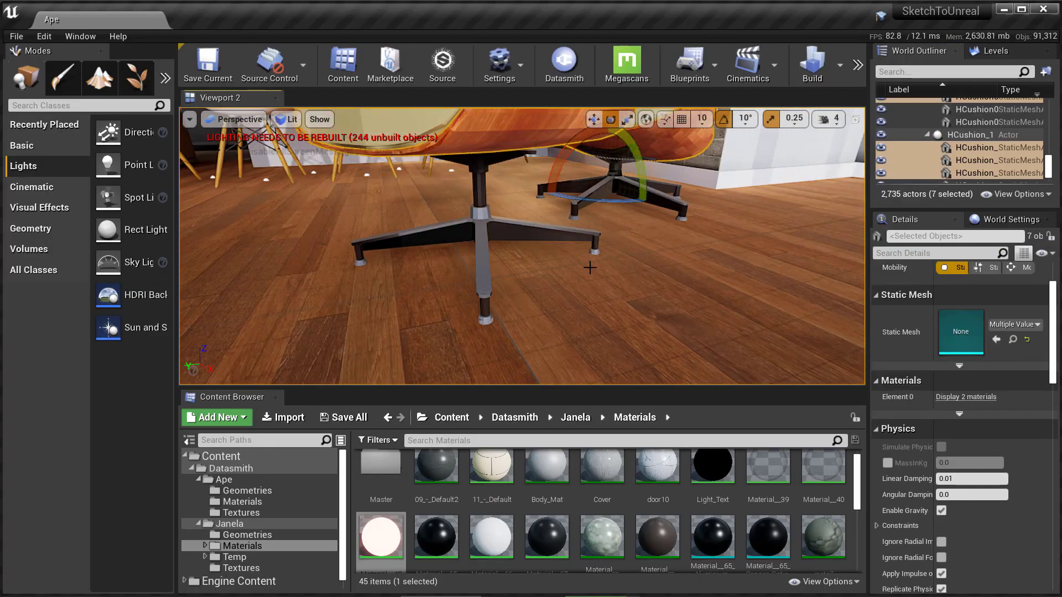
{"action": "key", "text": "Delete"}
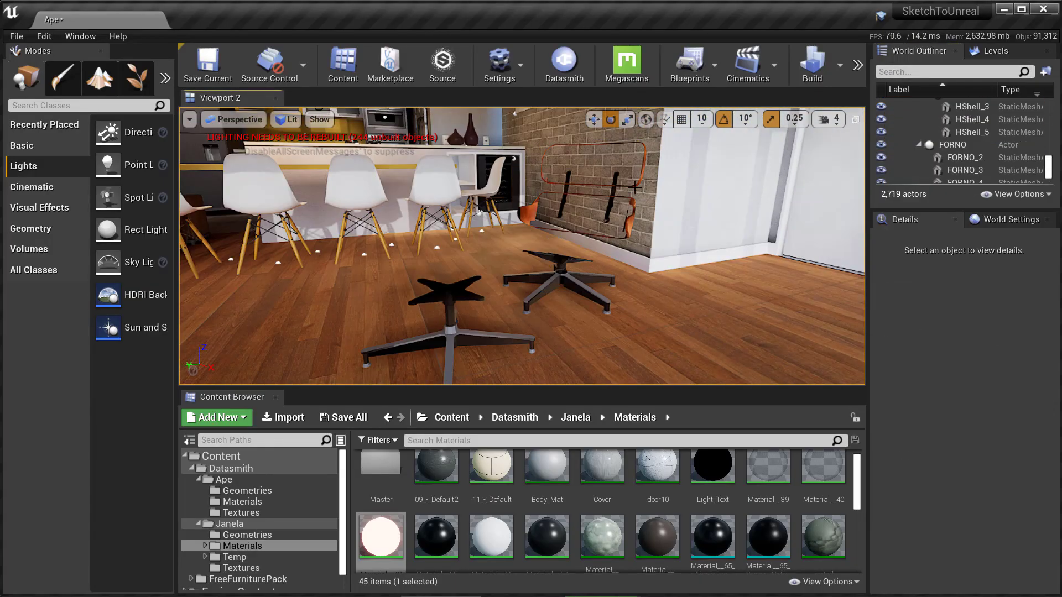
{"action": "double_click", "coordinate": [967, 154]}
{"action": "left_click", "coordinate": [548, 340]}
{"action": "key", "text": "f"}
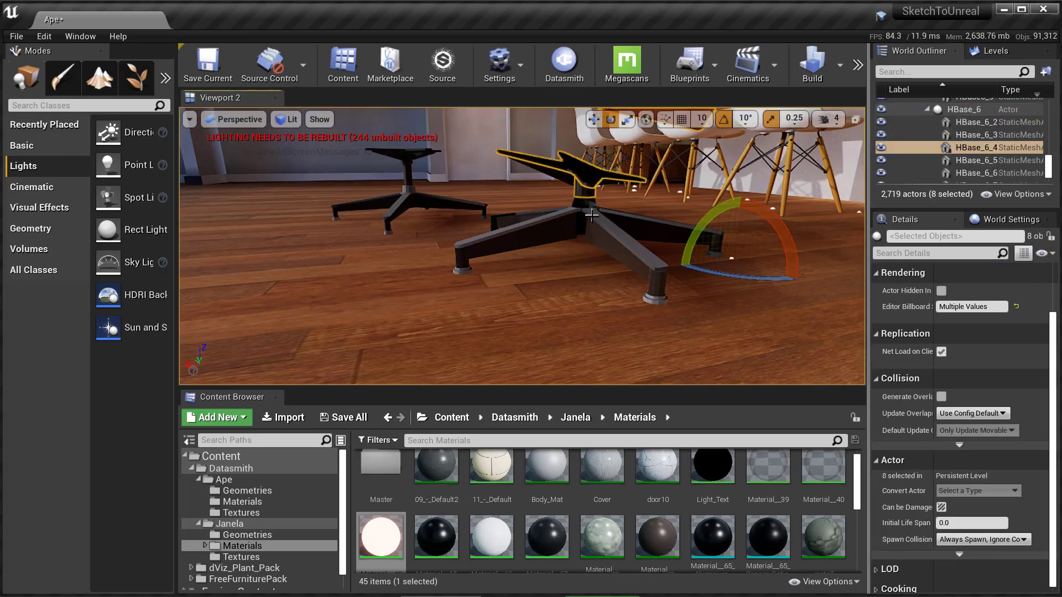
{"action": "left_click", "coordinate": [587, 214]}
{"action": "key", "text": "f"}
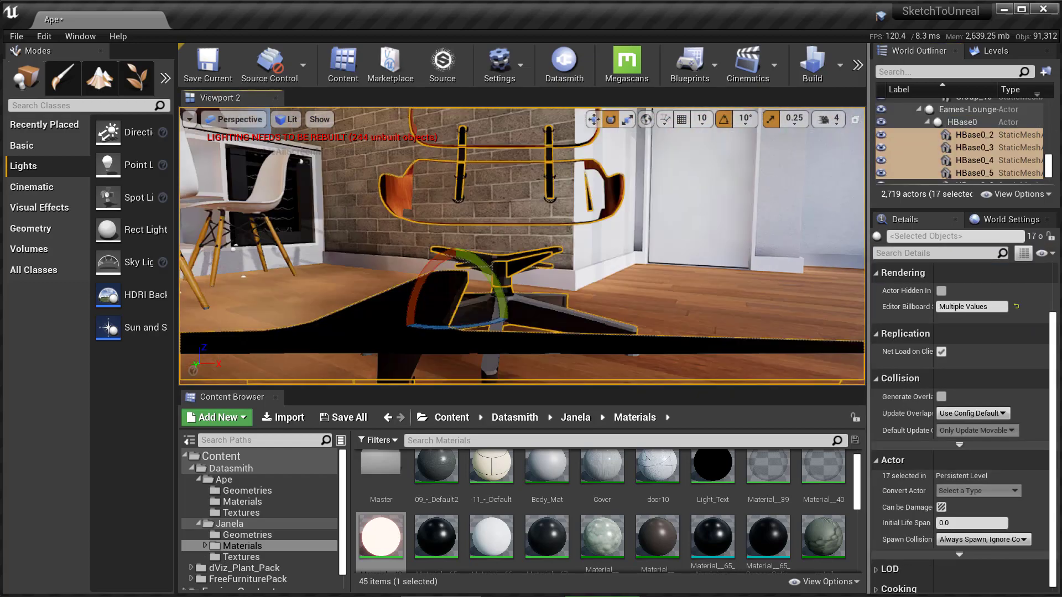
{"action": "key", "text": "Delete"}
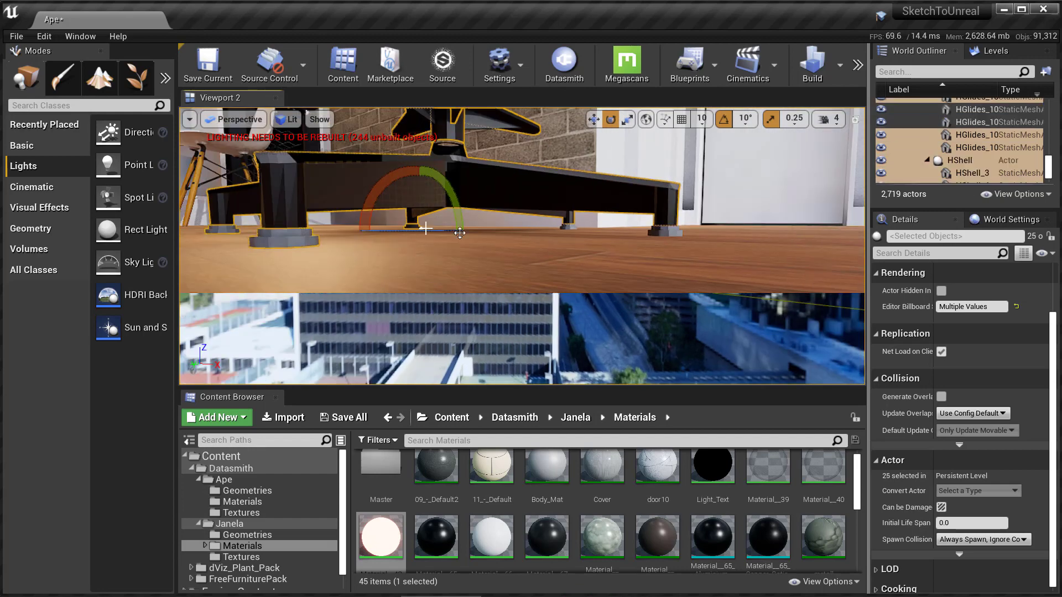
Delete the remaining leftover cushion and chair pieces
{"action": "left_click", "coordinate": [599, 213]}
{"action": "key", "text": "f"}
{"action": "key", "text": "Delete"}
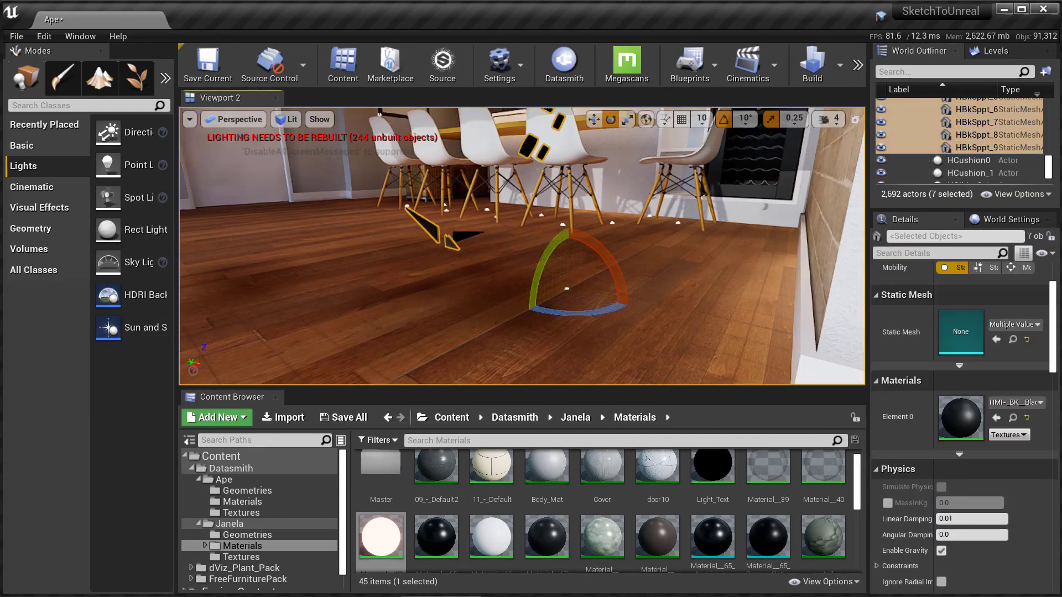
{"action": "key", "text": "Delete"}
{"action": "left_click", "coordinate": [436, 365]}
Delete the Eames-Lounge group and all its child pieces
{"action": "double_click", "coordinate": [978, 109]}
{"action": "left_click", "coordinate": [967, 172], "text": "shift"}
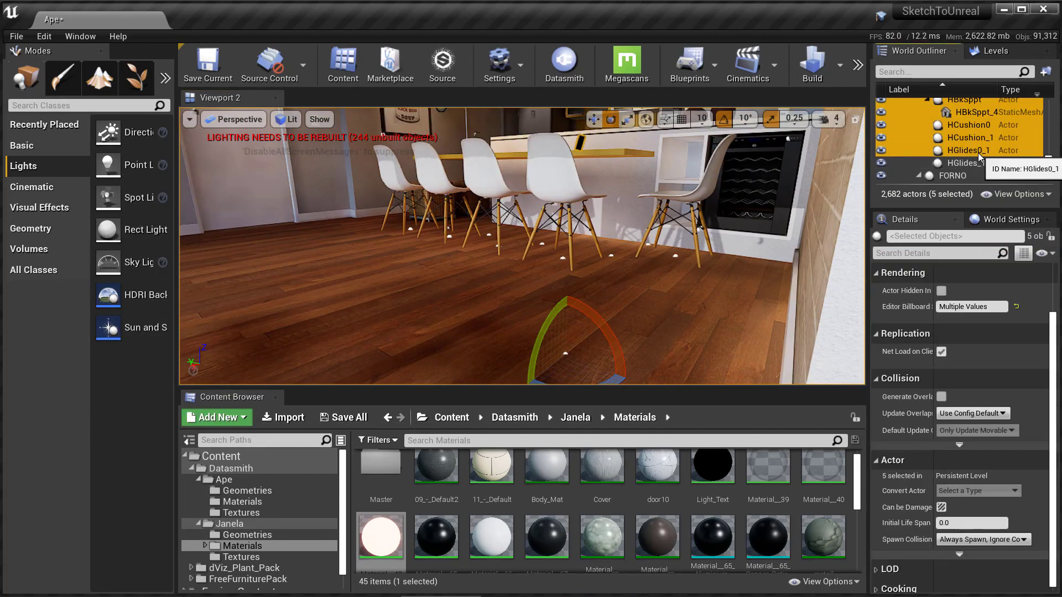
{"action": "key", "text": "Delete"}
{"action": "left_click", "coordinate": [977, 147]}
{"action": "key", "text": "Delete"}
From FreeFurniturePack Meshes, place SM_Elegant_chair and its matching ottoman in the room
{"action": "left_click", "coordinate": [248, 578]}
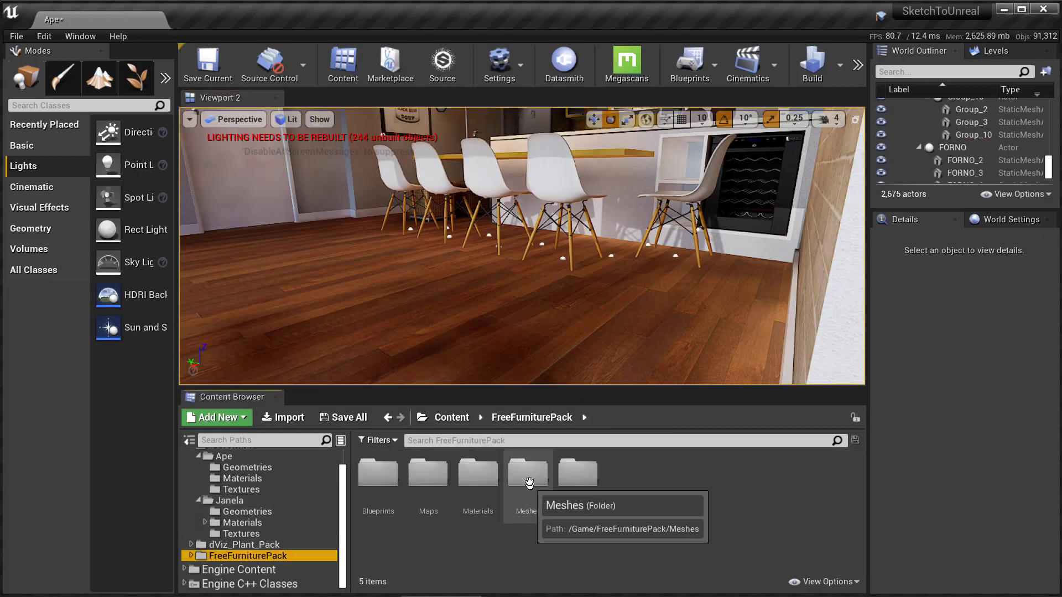
{"action": "double_click", "coordinate": [526, 486]}
{"action": "right_click_drag", "start_coordinate": [520, 232], "coordinate": [497, 238]}
{"action": "left_click_drag", "start_coordinate": [713, 483], "coordinate": [476, 233]}
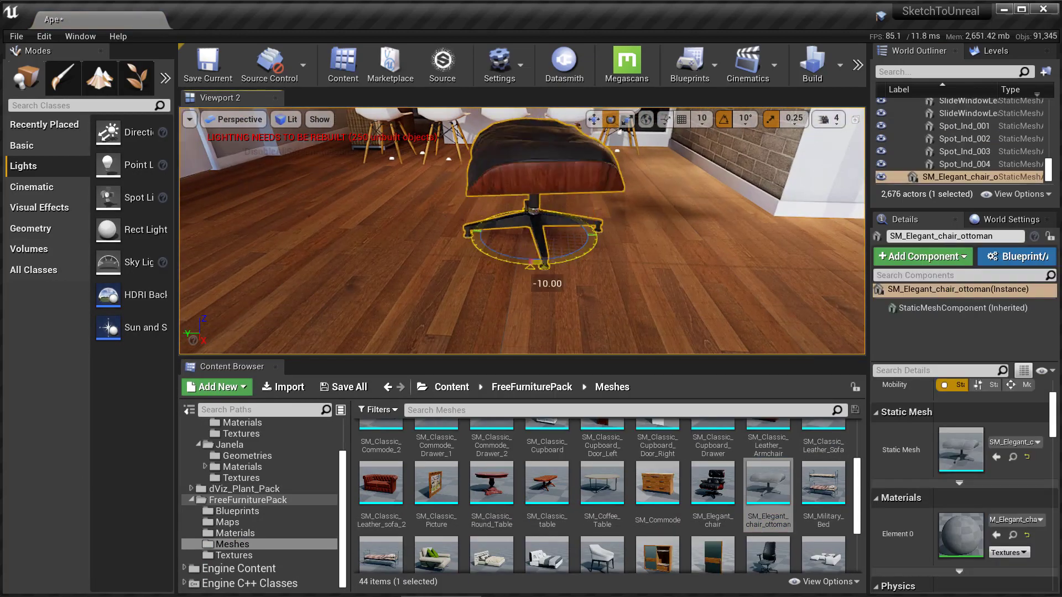
{"action": "mouse_move", "coordinate": [496, 327]}
{"action": "right_mouse_down"}
{"action": "mouse_move", "coordinate": [350, 249]}
{"action": "mouse_move", "coordinate": [387, 266]}
{"action": "right_mouse_up"}
{"action": "left_click", "coordinate": [350, 249]}
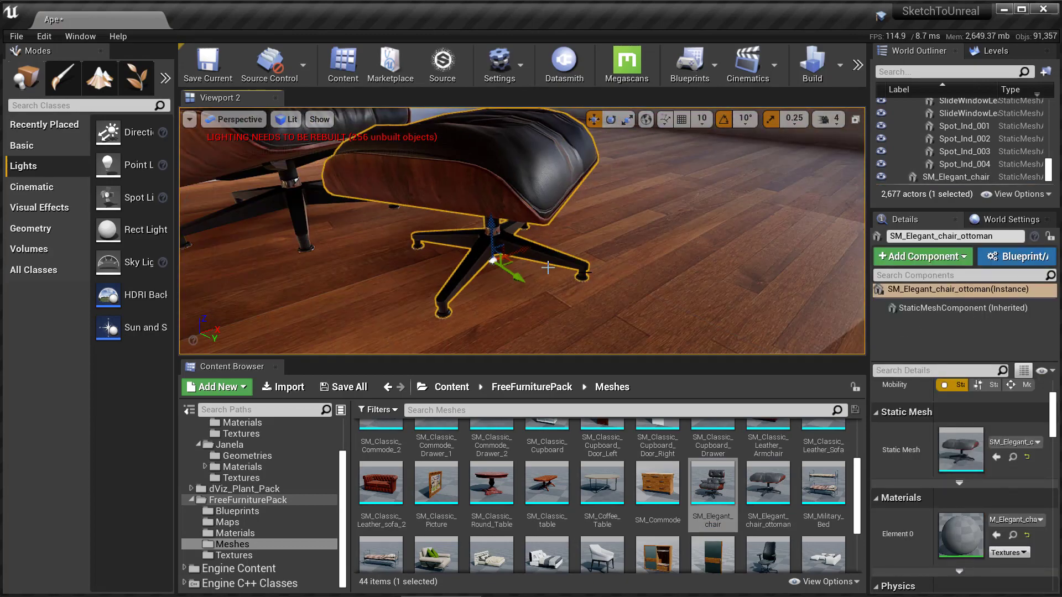
{"action": "scroll", "coordinate": [522, 555], "scroll_direction": "down", "scroll_amount": 1}
{"action": "scroll", "coordinate": [522, 552], "scroll_direction": "up", "scroll_amount": 1}
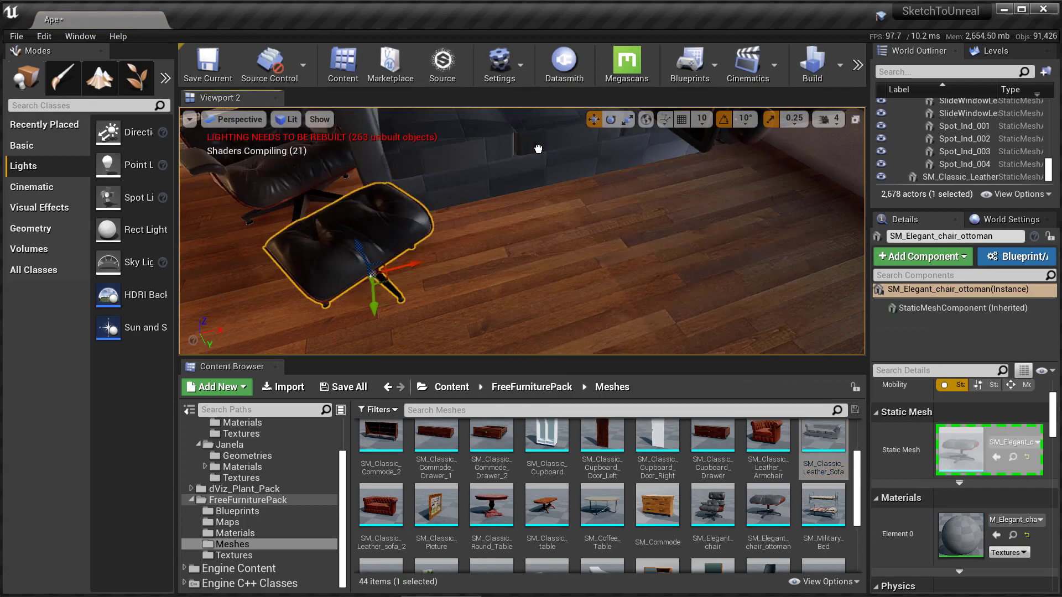
Place two Classic Leather sofas facing each other, scaled to 0.75
{"action": "left_click_drag", "start_coordinate": [825, 431], "coordinate": [625, 295]}
{"action": "type", "text": "0.75"}
{"action": "key", "text": "Return"}
{"action": "key", "text": "e"}
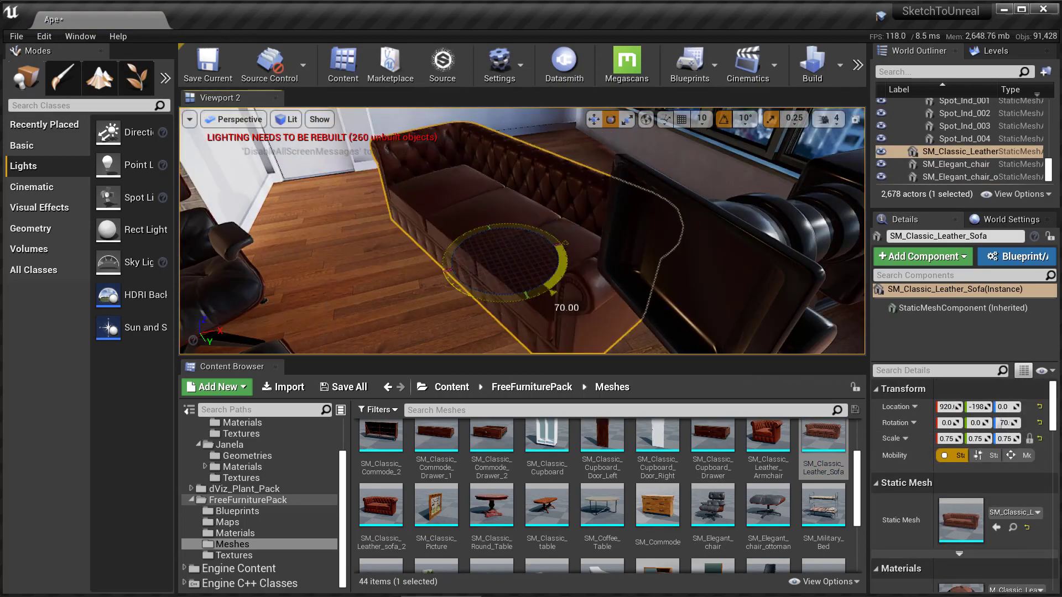
{"action": "key", "text": "w"}
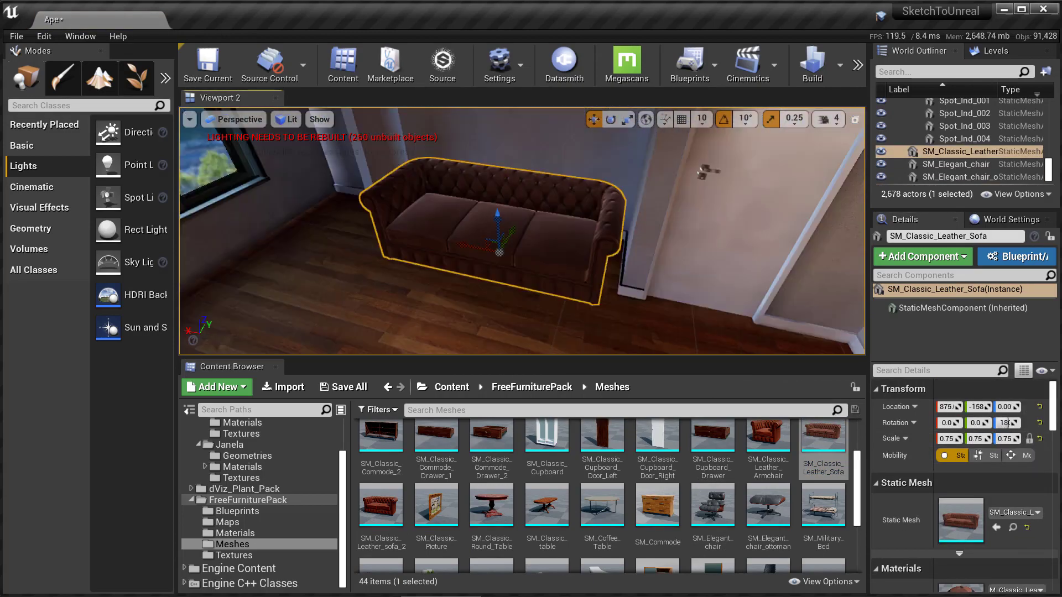
{"action": "left_click_drag", "start_coordinate": [380, 505], "coordinate": [443, 290]}
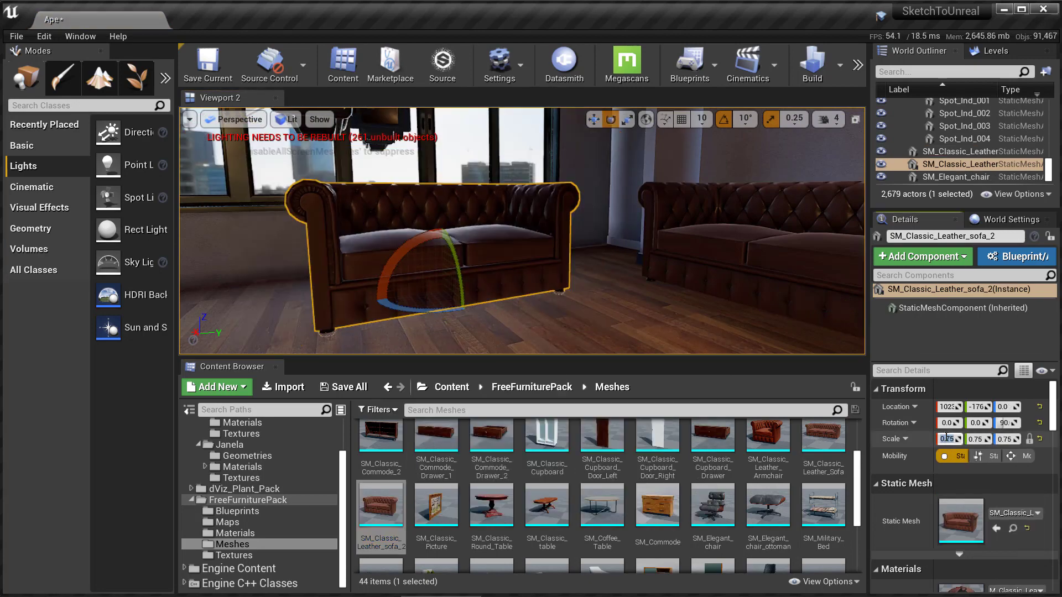
{"action": "right_click_drag", "start_coordinate": [520, 233], "coordinate": [553, 221]}
Open the dViz_Plant_Pack Geometry folder in the Content Browser
{"action": "left_click", "coordinate": [497, 155]}
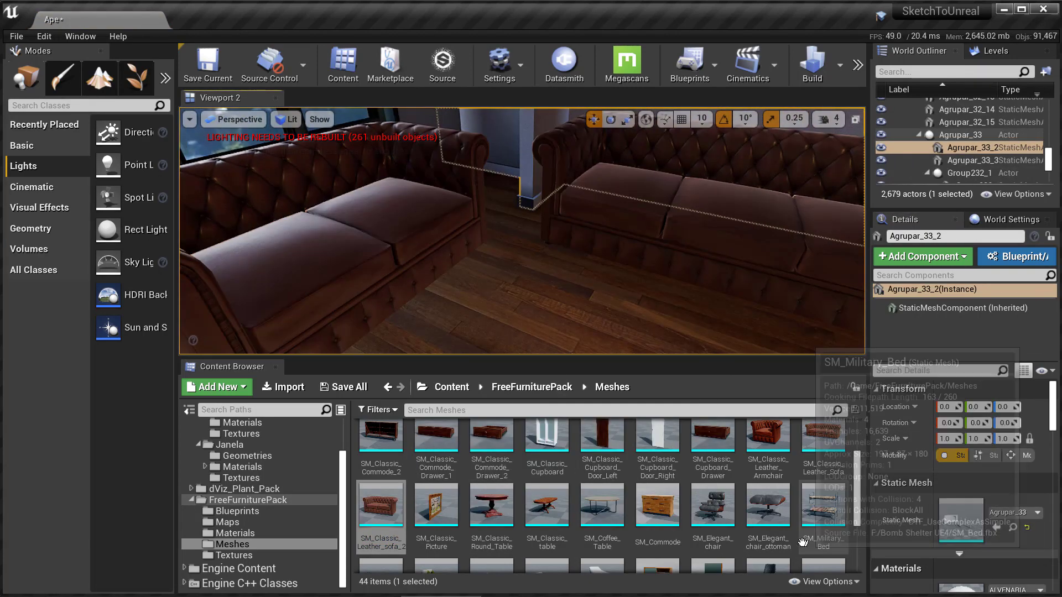
{"action": "left_click", "coordinate": [244, 489]}
{"action": "double_click", "coordinate": [381, 439]}
Place the dark Vase_02 pot beside the sofa and select it together with its soil
{"action": "left_click_drag", "start_coordinate": [491, 486], "coordinate": [527, 305]}
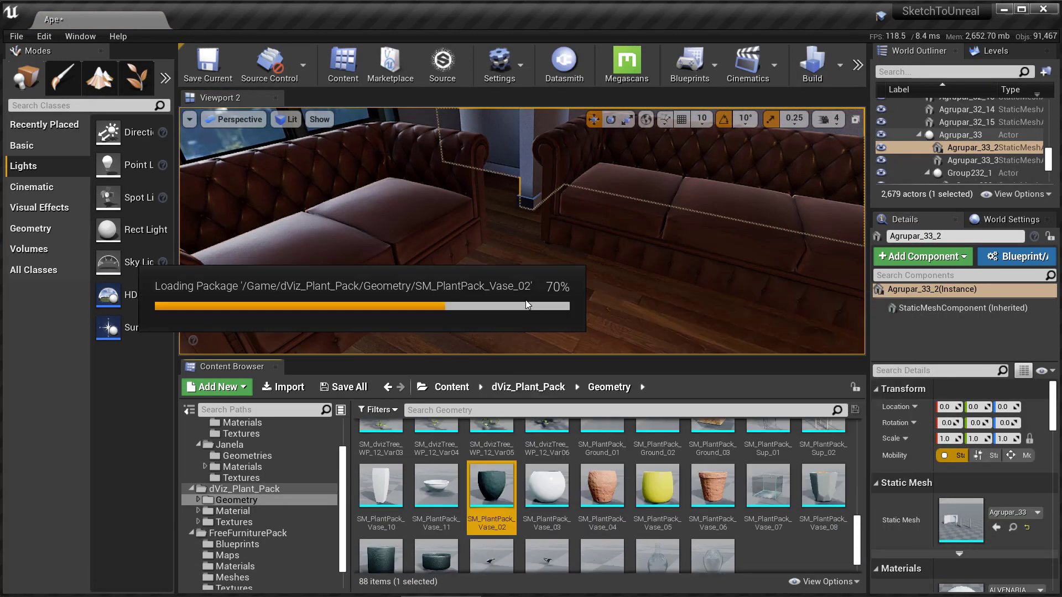
{"action": "key", "text": "f"}
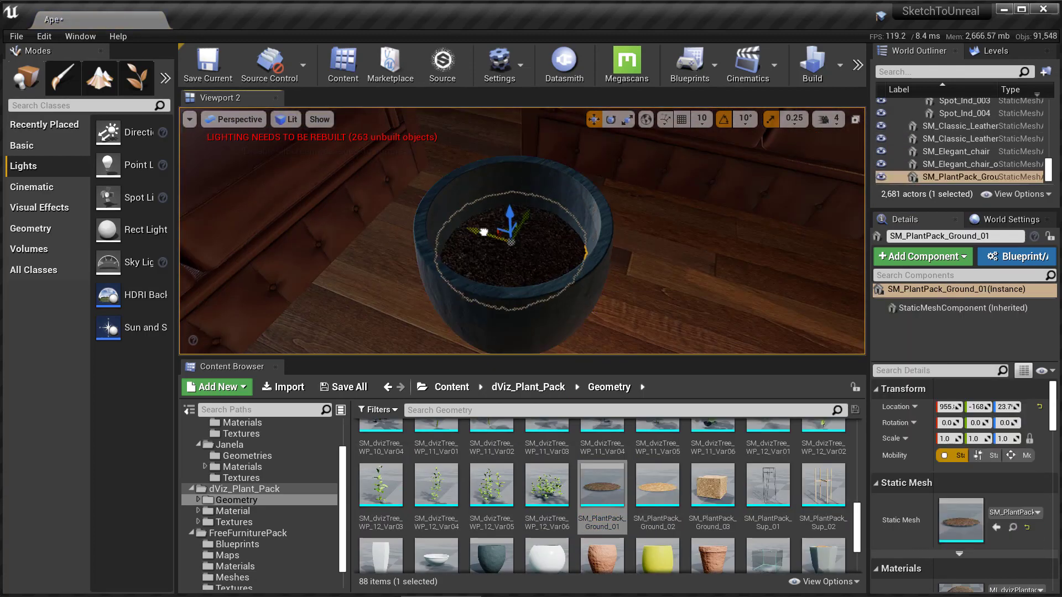
{"action": "left_click_drag", "start_coordinate": [559, 199], "coordinate": [539, 287], "text": "alt"}
{"action": "scroll", "coordinate": [614, 442], "scroll_direction": "up", "scroll_amount": 10}
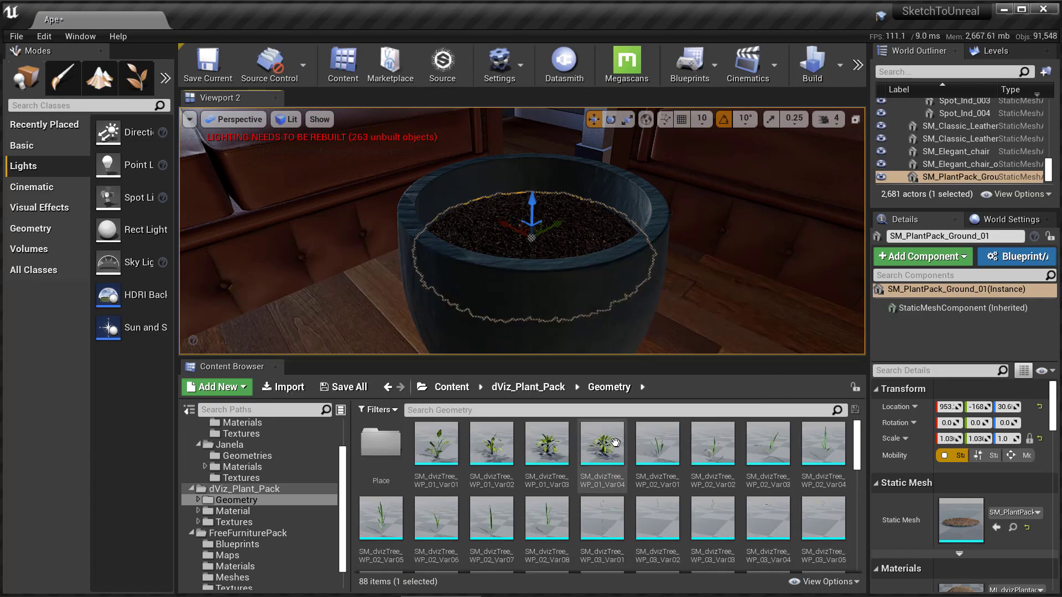
{"action": "scroll", "coordinate": [615, 443], "scroll_direction": "down", "scroll_amount": 2}
{"action": "left_click_drag", "start_coordinate": [658, 481], "coordinate": [530, 232]}
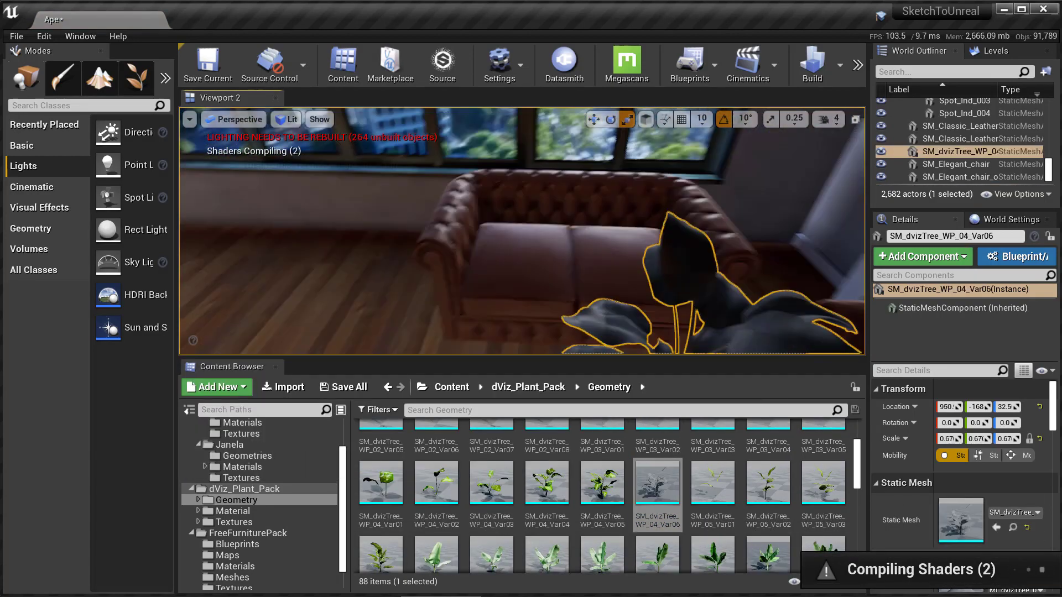
{"action": "left_click", "coordinate": [471, 282], "text": "ctrl"}
{"action": "right_click_drag", "start_coordinate": [535, 261], "coordinate": [498, 266]}
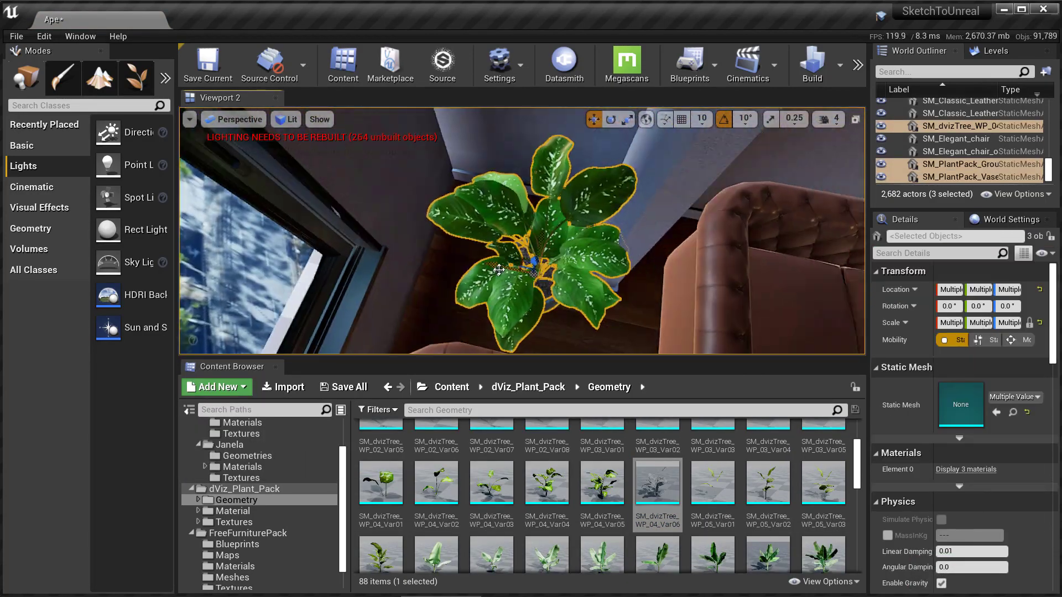
{"action": "scroll", "coordinate": [597, 492], "scroll_direction": "down", "scroll_amount": 5}
{"action": "scroll", "coordinate": [597, 491], "scroll_direction": "up", "scroll_amount": 5}
Place a framed forest picture on the wall and add a second copy of it
{"action": "double_click", "coordinate": [379, 442]}
{"action": "left_click_drag", "start_coordinate": [684, 442], "coordinate": [581, 188]}
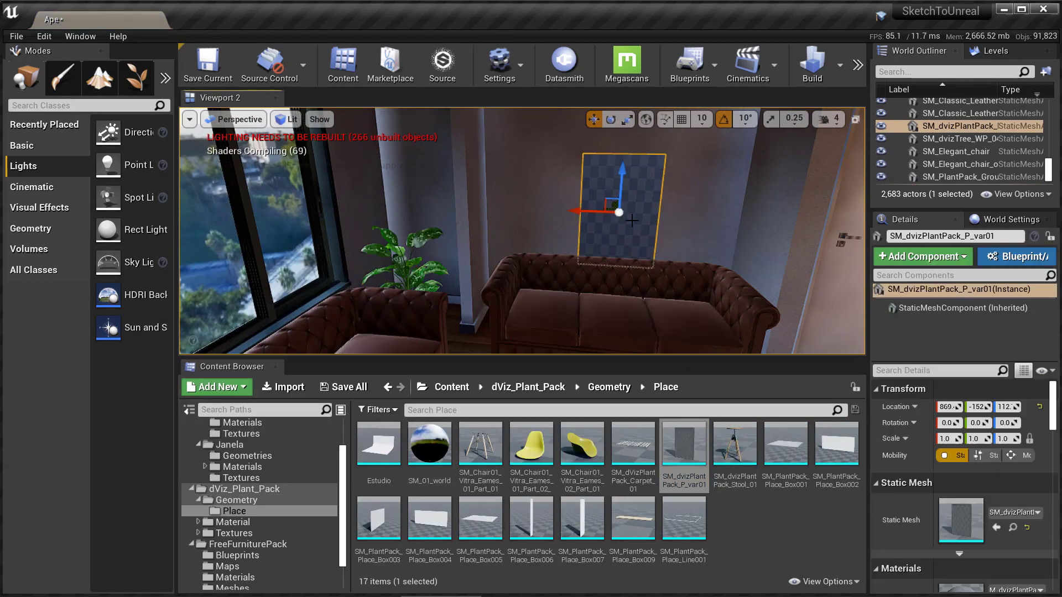
{"action": "key", "text": "f"}
{"action": "left_click_drag", "start_coordinate": [542, 229], "coordinate": [552, 175], "text": "alt"}
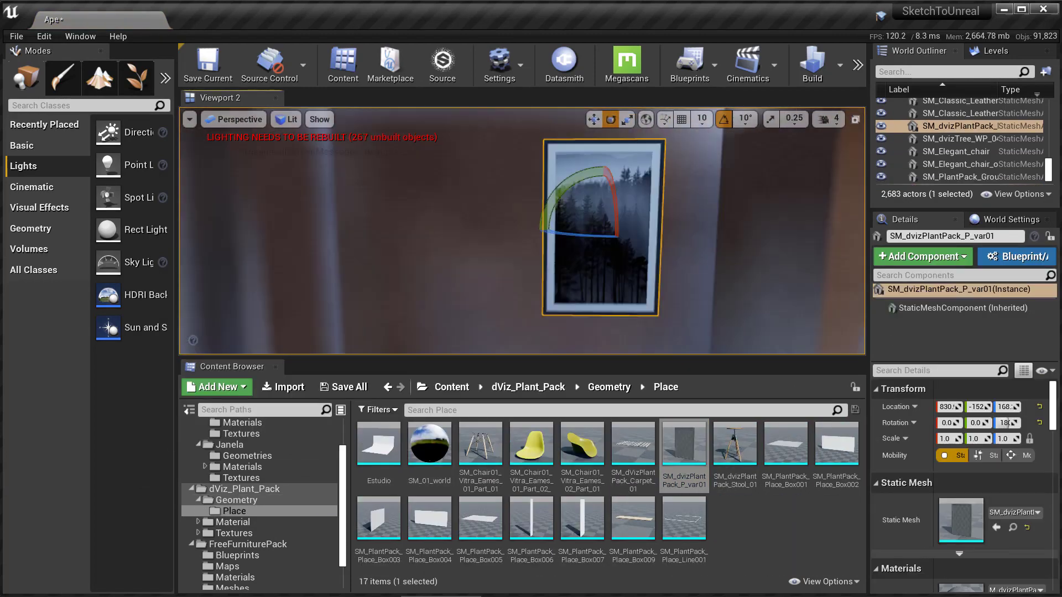
Drop the new plastic chair, built from its two part assets, into the dining area
{"action": "mouse_move", "coordinate": [552, 175]}
{"action": "right_mouse_down"}
{"action": "mouse_move", "coordinate": [498, 232]}
{"action": "mouse_move", "coordinate": [487, 210]}
{"action": "right_mouse_up"}
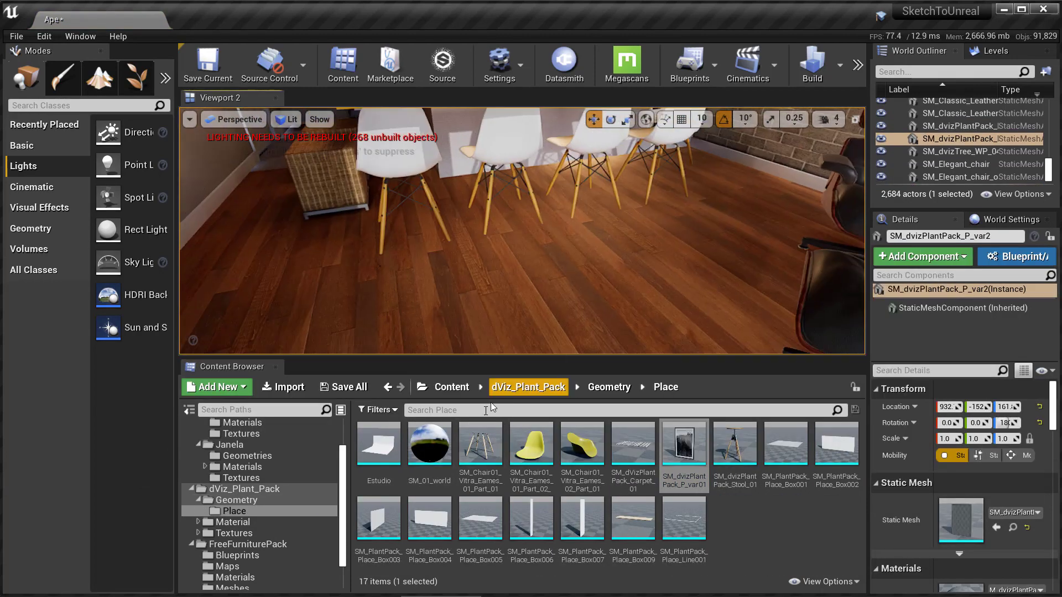
{"action": "left_click", "coordinate": [479, 443]}
{"action": "left_click", "coordinate": [531, 443], "text": "ctrl"}
{"action": "left_click_drag", "start_coordinate": [530, 442], "coordinate": [482, 196]}
{"action": "mouse_move", "coordinate": [482, 196]}
{"action": "right_mouse_down"}
{"action": "mouse_move", "coordinate": [486, 221]}
{"action": "mouse_move", "coordinate": [536, 184]}
{"action": "right_mouse_up"}
Select all the matching old chair legs and delete them
{"action": "left_click", "coordinate": [482, 232], "text": "ctrl"}
{"action": "right_click", "coordinate": [536, 184]}
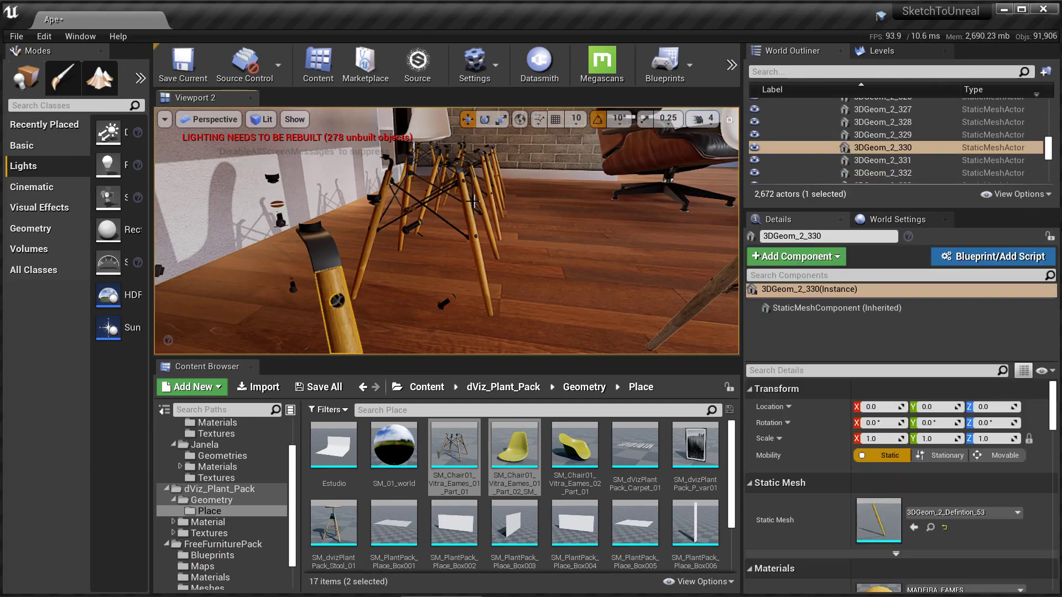
{"action": "left_click", "coordinate": [506, 207]}
{"action": "key", "text": "f"}
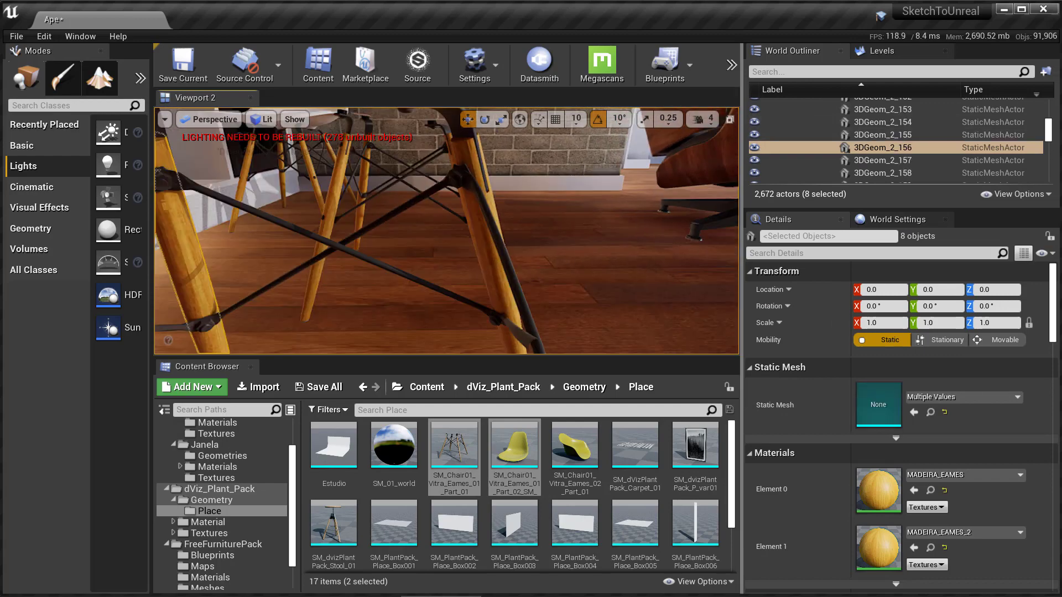
{"action": "key", "text": "Delete"}
Delete the old chair seat pieces, confirming removal of the referenced seat
{"action": "left_click", "coordinate": [255, 166]}
{"action": "key", "text": "Delete"}
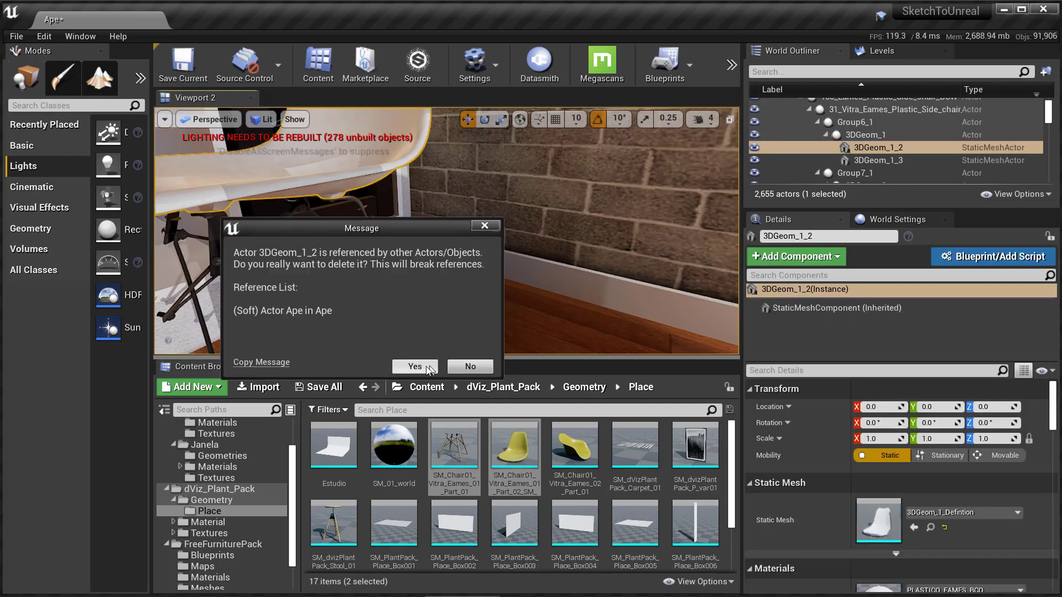
{"action": "left_click", "coordinate": [415, 363]}
{"action": "left_click", "coordinate": [879, 147]}
{"action": "key", "text": "Delete"}
Search the Outliner for '3dgeom' to select every remaining old chair piece
{"action": "scroll", "coordinate": [1046, 121], "scroll_direction": "up", "scroll_amount": 3}
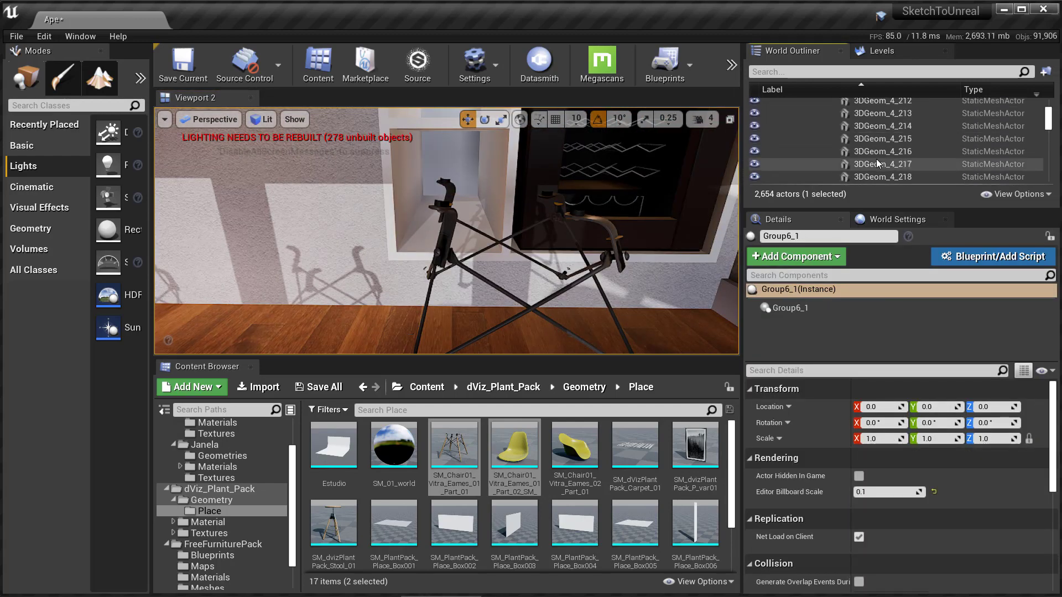
{"action": "left_click", "coordinate": [565, 261]}
{"action": "type", "text": "3dgeom"}
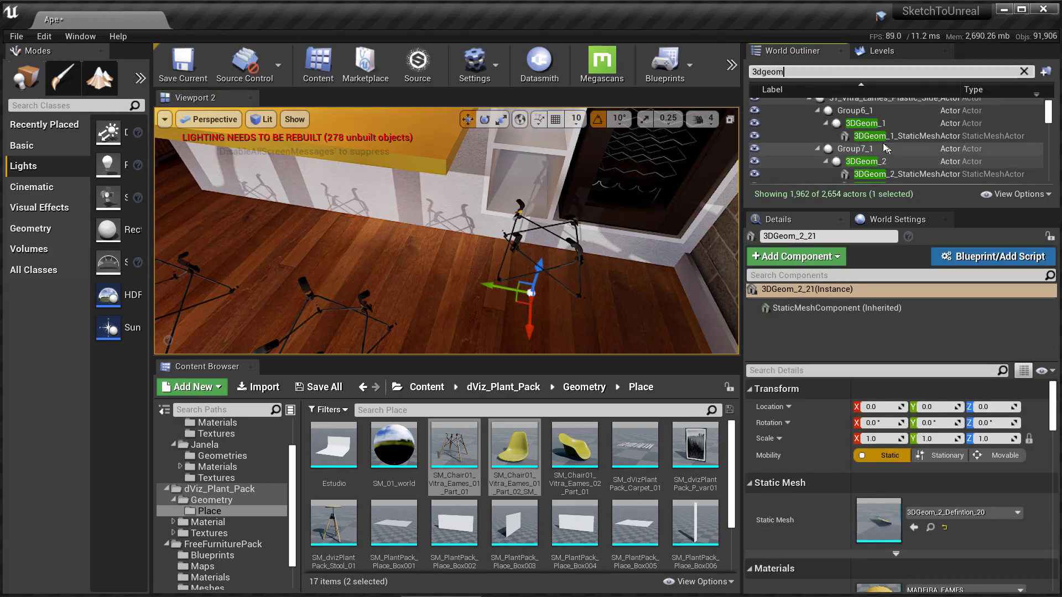
{"action": "key", "text": "Return"}
Delete all the selected 3DGeom chair pieces and reposition the new chair pair along the counter
{"action": "key", "text": "f"}
{"action": "key", "text": "Delete"}
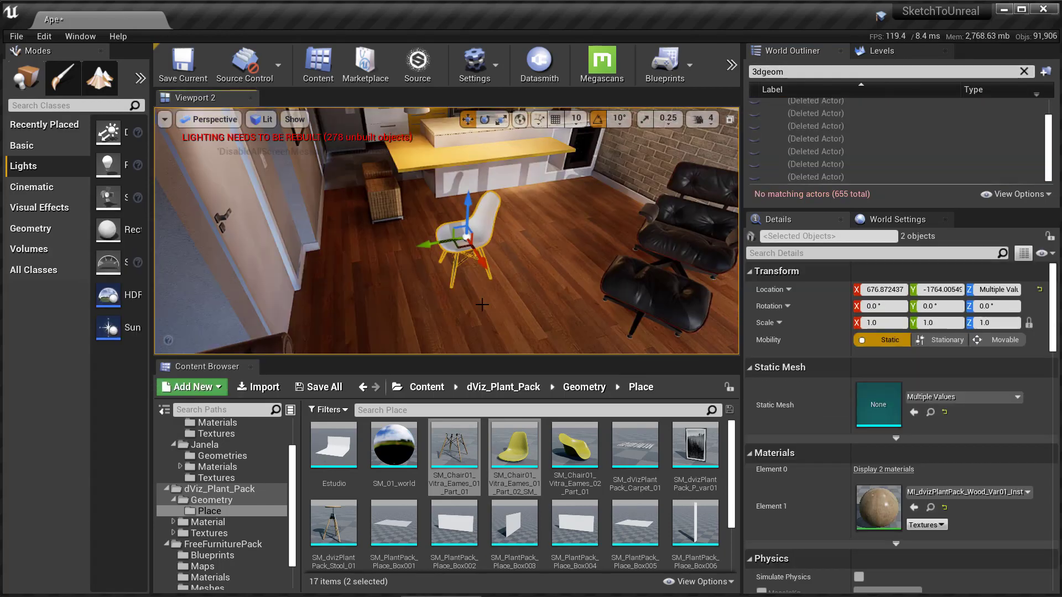
{"action": "key", "text": "e"}
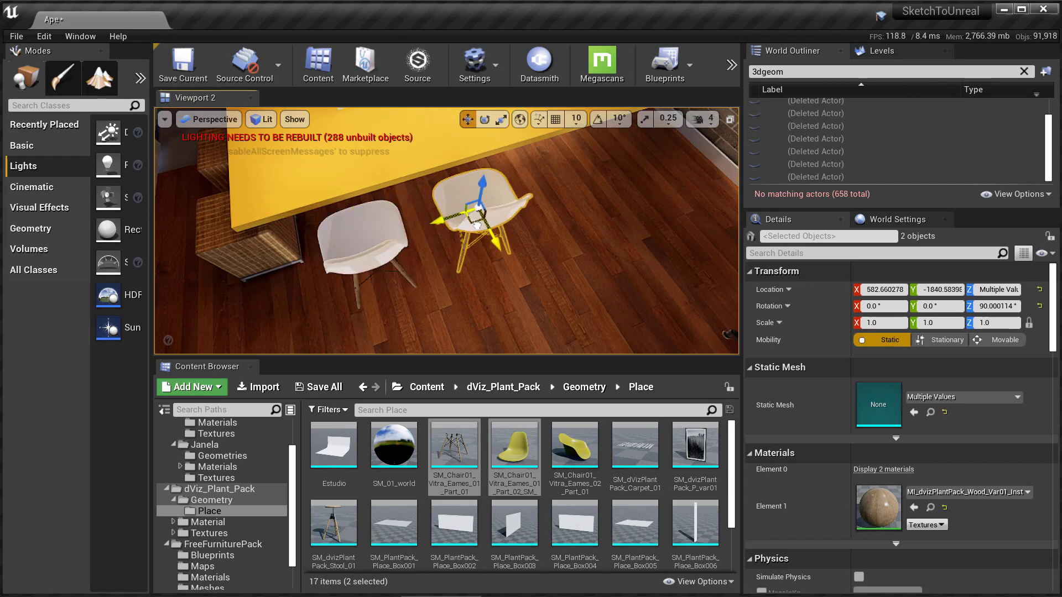
{"action": "key", "text": "e"}
{"action": "mouse_move", "coordinate": [476, 225]}
{"action": "left_mouse_down"}
{"action": "mouse_move", "coordinate": [486, 243]}
{"action": "mouse_move", "coordinate": [421, 298]}
{"action": "left_mouse_up"}
{"action": "key", "text": "w"}
{"action": "key", "text": "e"}
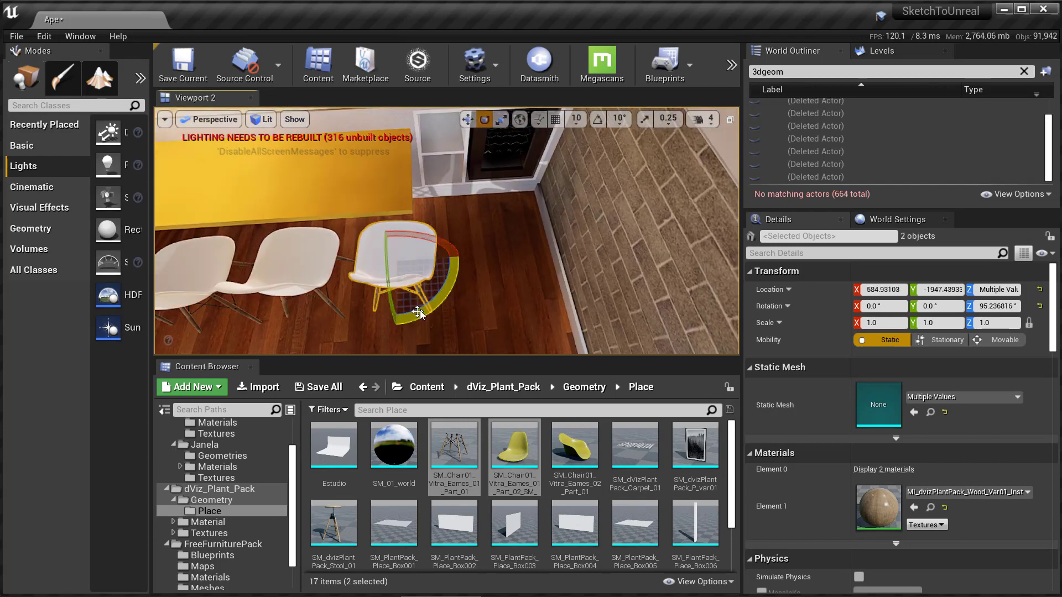
{"action": "right_click_drag", "start_coordinate": [418, 313], "coordinate": [420, 309]}
Place the round table from the furniture Meshes folder into the room
{"action": "left_click", "coordinate": [210, 587]}
{"action": "scroll", "coordinate": [695, 479], "scroll_direction": "down", "scroll_amount": 3}
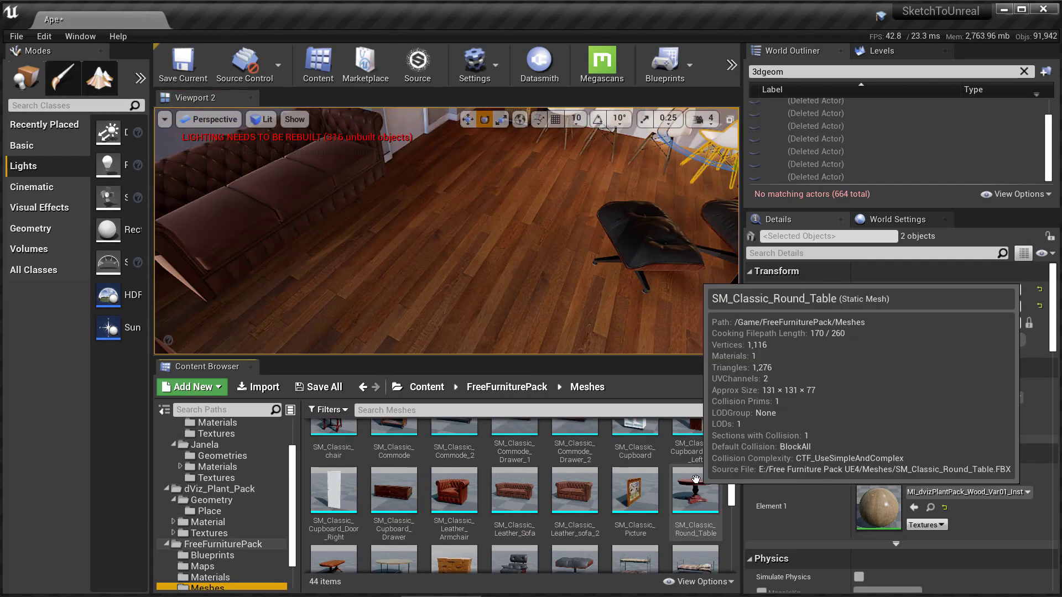
{"action": "left_click_drag", "start_coordinate": [695, 479], "coordinate": [389, 250]}
{"action": "mouse_move", "coordinate": [388, 251]}
{"action": "right_mouse_down"}
{"action": "mouse_move", "coordinate": [530, 290]}
{"action": "mouse_move", "coordinate": [531, 277]}
{"action": "right_mouse_up"}
Duplicate the pendant lamp with its light and turn its ceiling mount slightly
{"action": "key", "text": "ctrl+v"}
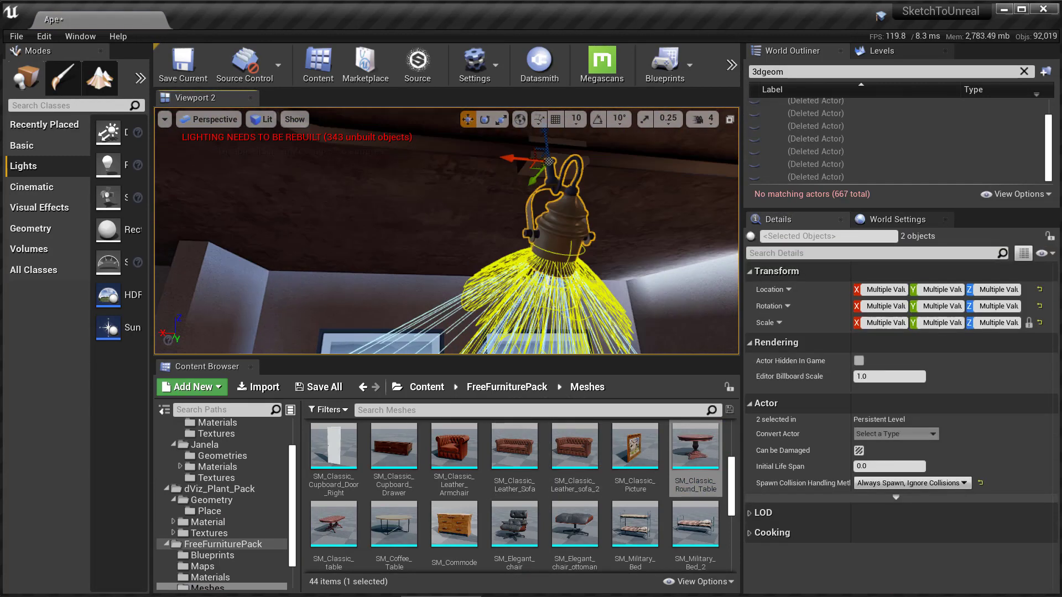
{"action": "left_click", "coordinate": [556, 211]}
{"action": "key", "text": "e"}
{"action": "left_click_drag", "start_coordinate": [631, 201], "coordinate": [463, 224]}
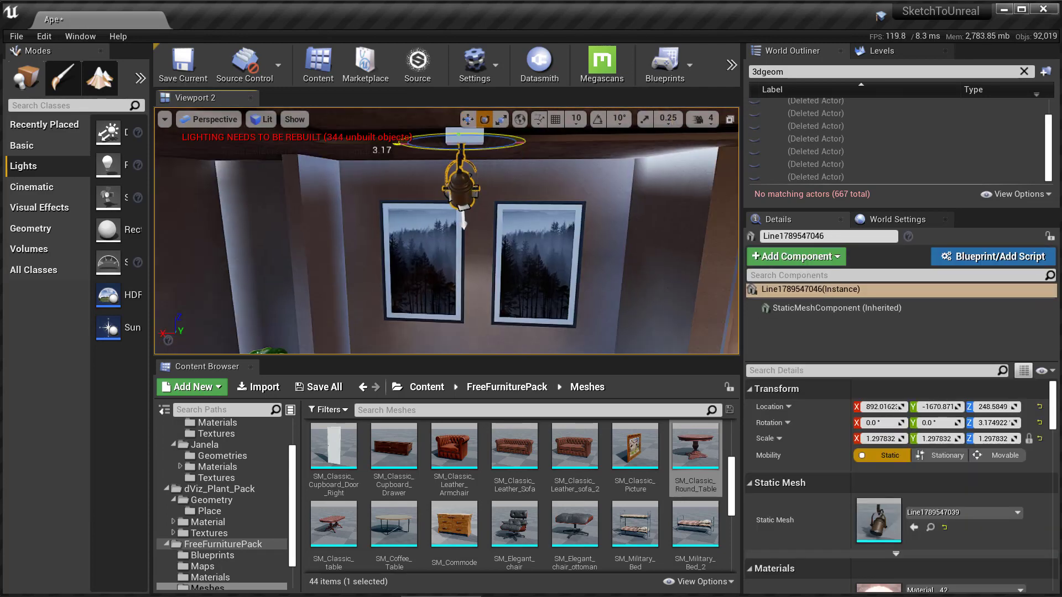
Place the commode against the wall with a classic picture above it
{"action": "left_click_drag", "start_coordinate": [454, 525], "coordinate": [487, 285]}
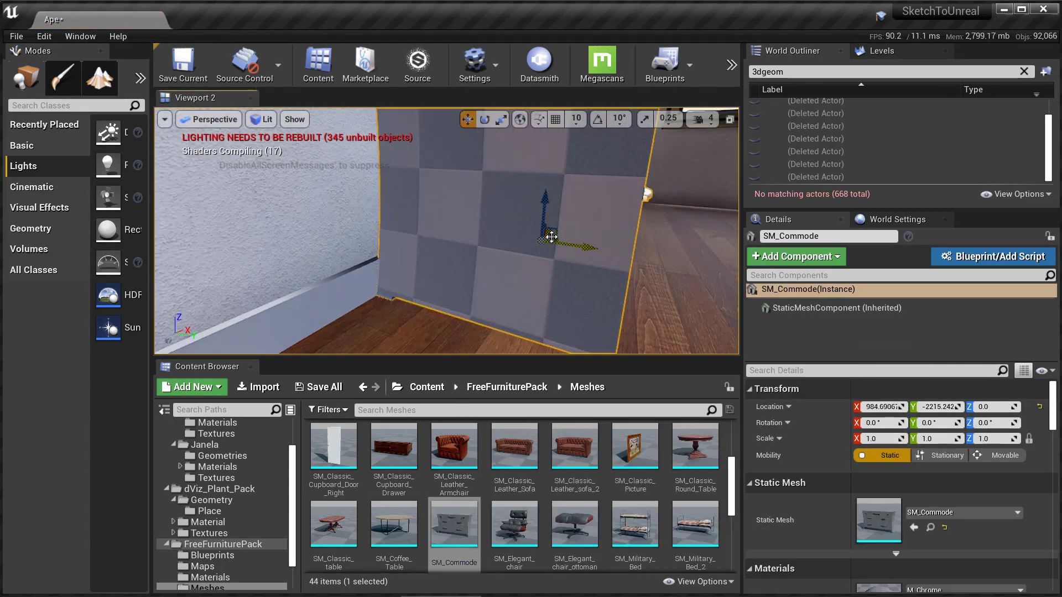
{"action": "key", "text": "f"}
{"action": "left_click_drag", "start_coordinate": [635, 459], "coordinate": [453, 150]}
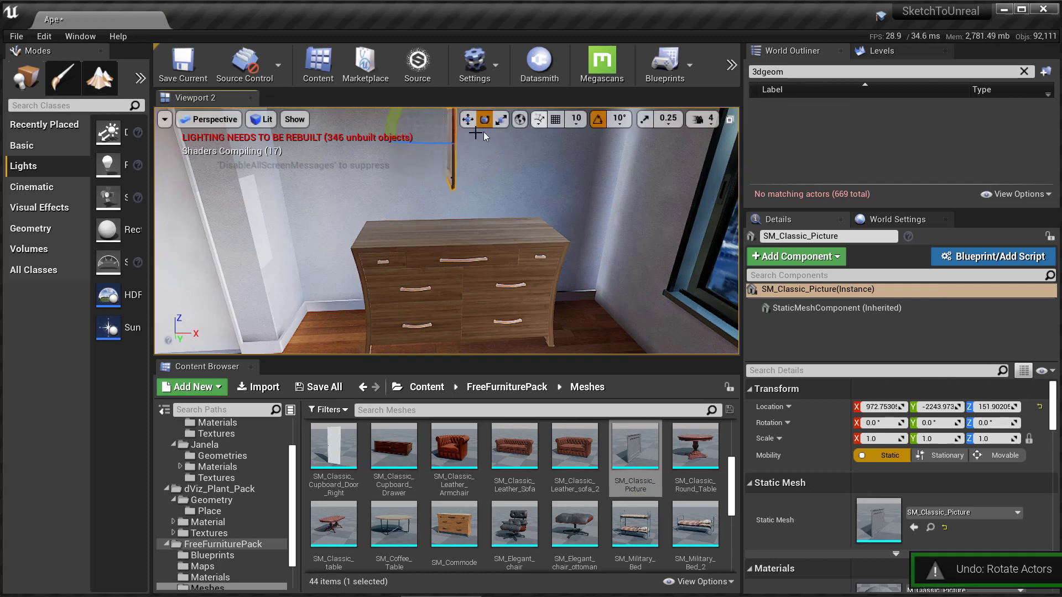
{"action": "right_click_drag", "start_coordinate": [484, 139], "coordinate": [506, 239]}
Place the white vase on the dresser and scale it to size
{"action": "key", "text": "w"}
{"action": "left_click", "coordinate": [211, 500]}
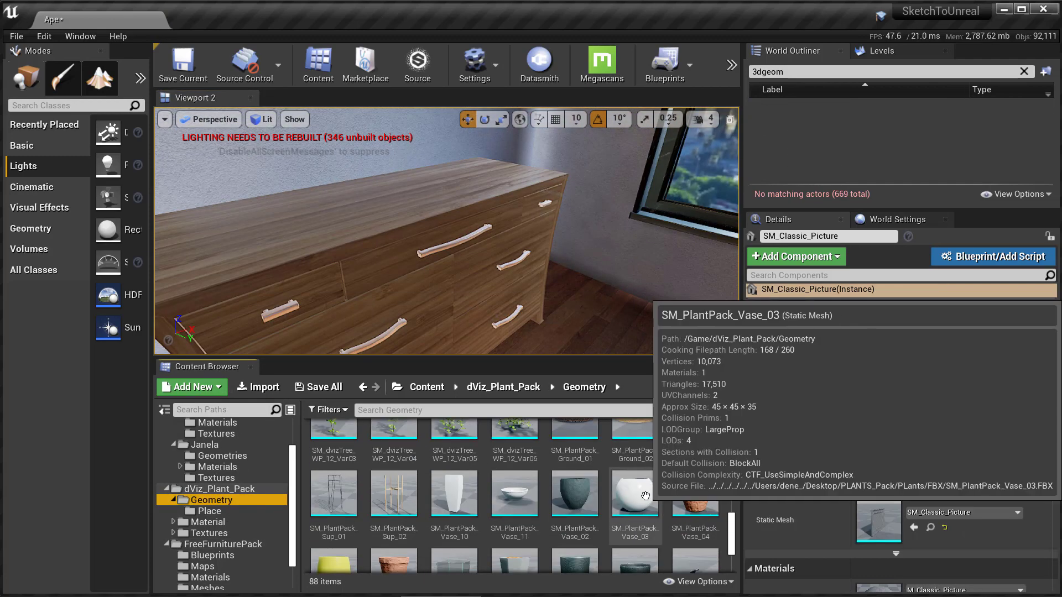
{"action": "left_click_drag", "start_coordinate": [645, 496], "coordinate": [420, 288]}
{"action": "key", "text": "f"}
{"action": "scroll", "coordinate": [611, 526], "scroll_direction": "up", "scroll_amount": 3}
{"action": "key", "text": "r"}
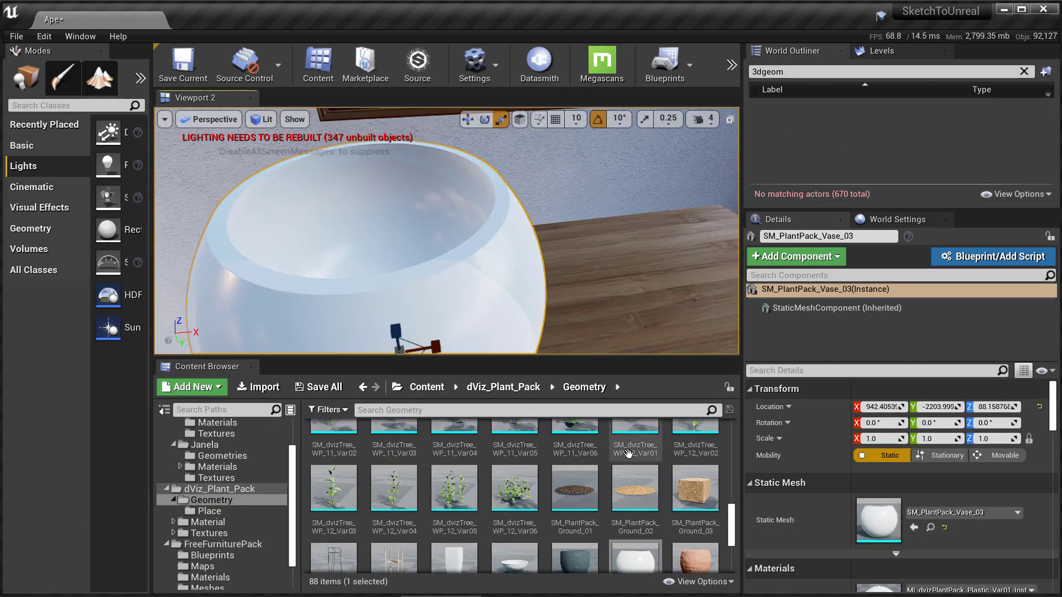
{"action": "left_click", "coordinate": [421, 247]}
{"action": "key", "text": "f"}
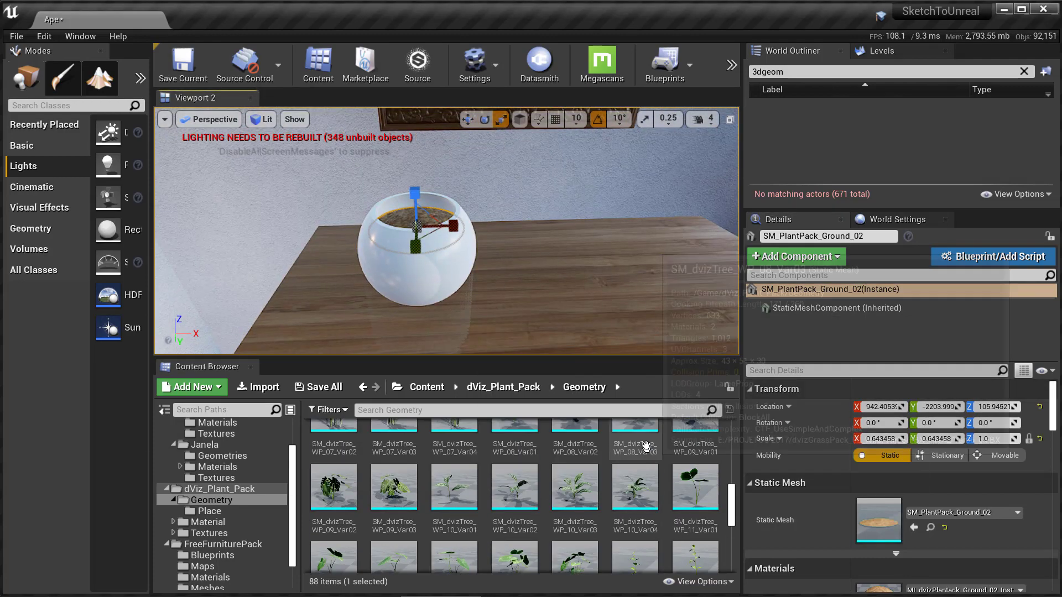
{"action": "left_click_drag", "start_coordinate": [731, 517], "coordinate": [733, 494]}
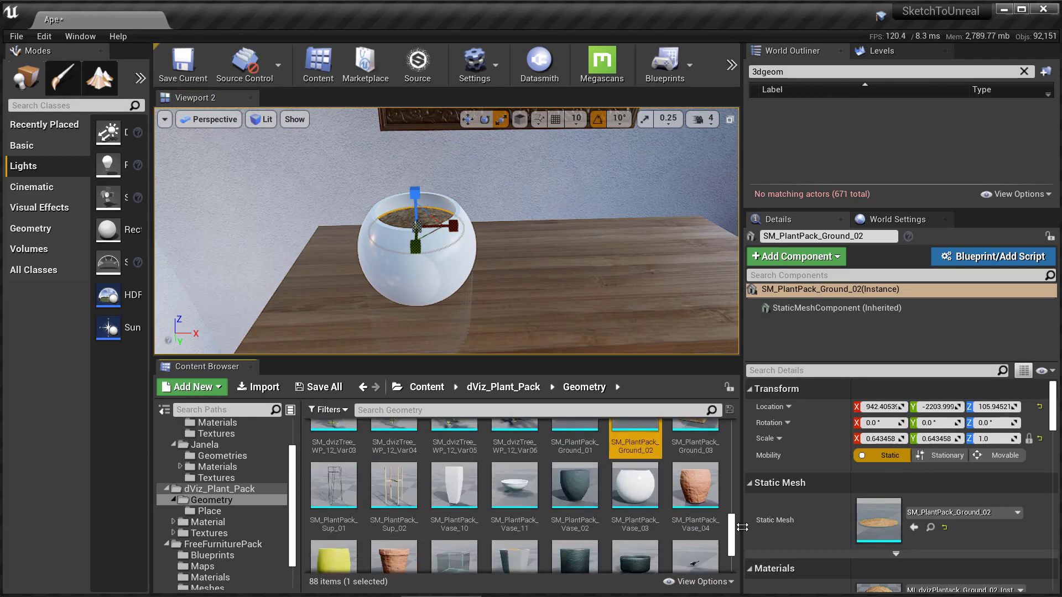
Put the leafy plant into the vase and adjust the vase, soil and plant together
{"action": "left_click_drag", "start_coordinate": [333, 526], "coordinate": [420, 221]}
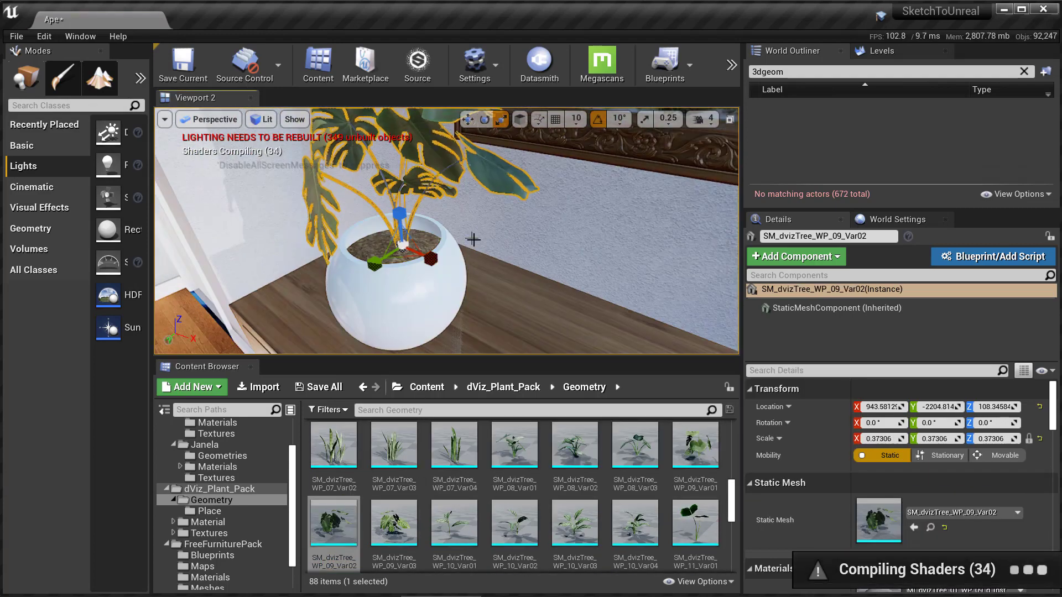
{"action": "left_click", "coordinate": [472, 264], "text": "ctrl"}
{"action": "key", "text": "w"}
{"action": "key", "text": "f"}
{"action": "left_click", "coordinate": [602, 206]}
{"action": "key", "text": "r"}
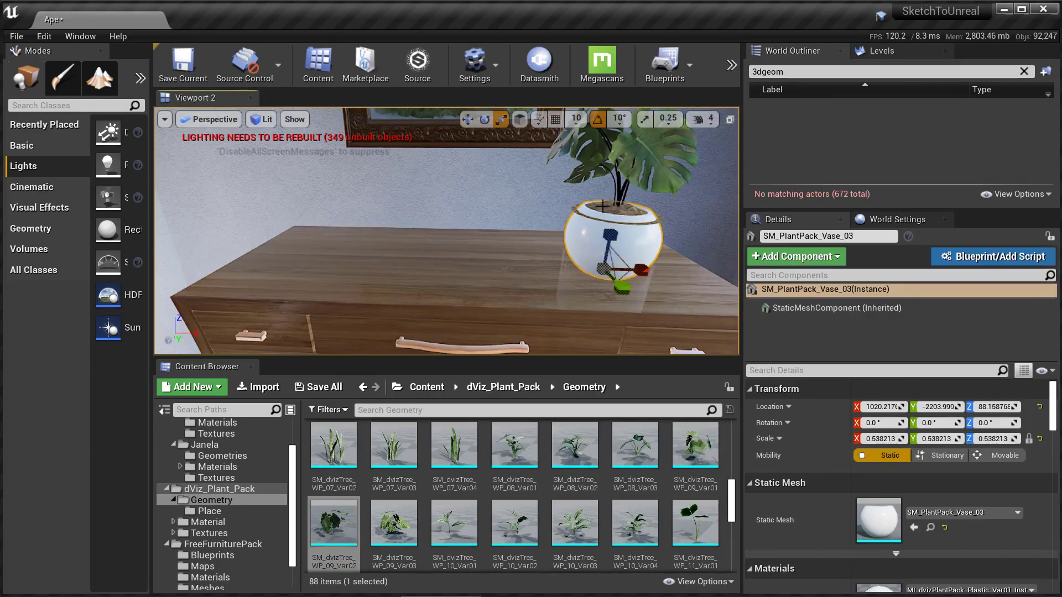
Position a sphere reflection capture in the kitchen from a top wireframe view
{"action": "left_click", "coordinate": [460, 196]}
{"action": "key", "text": "f"}
{"action": "key", "text": "w"}
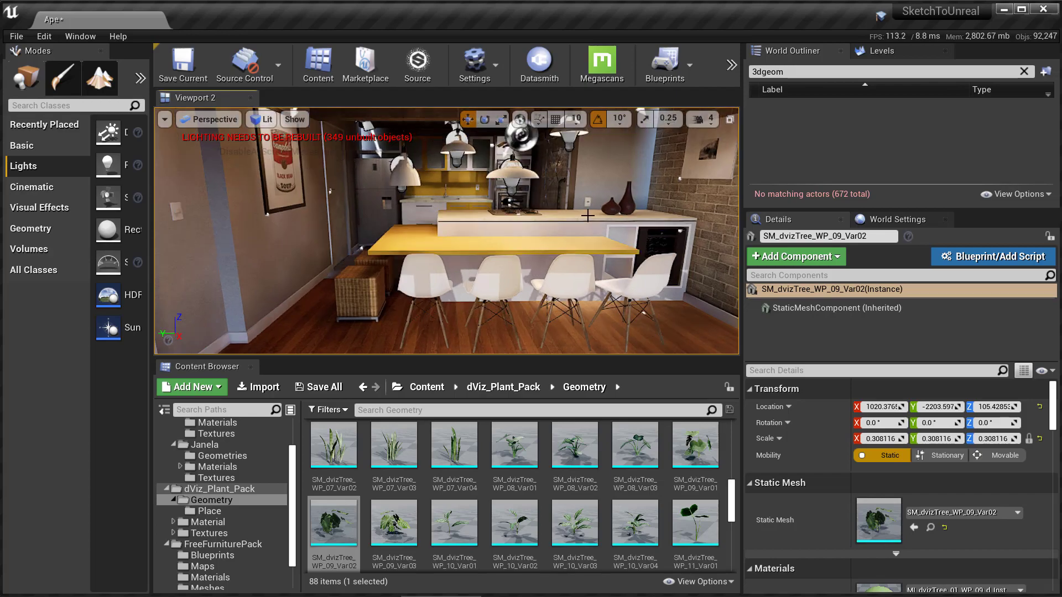
{"action": "key", "text": "alt+j"}
{"action": "key", "text": "alt+2"}
{"action": "left_click", "coordinate": [460, 196]}
{"action": "key", "text": "f"}
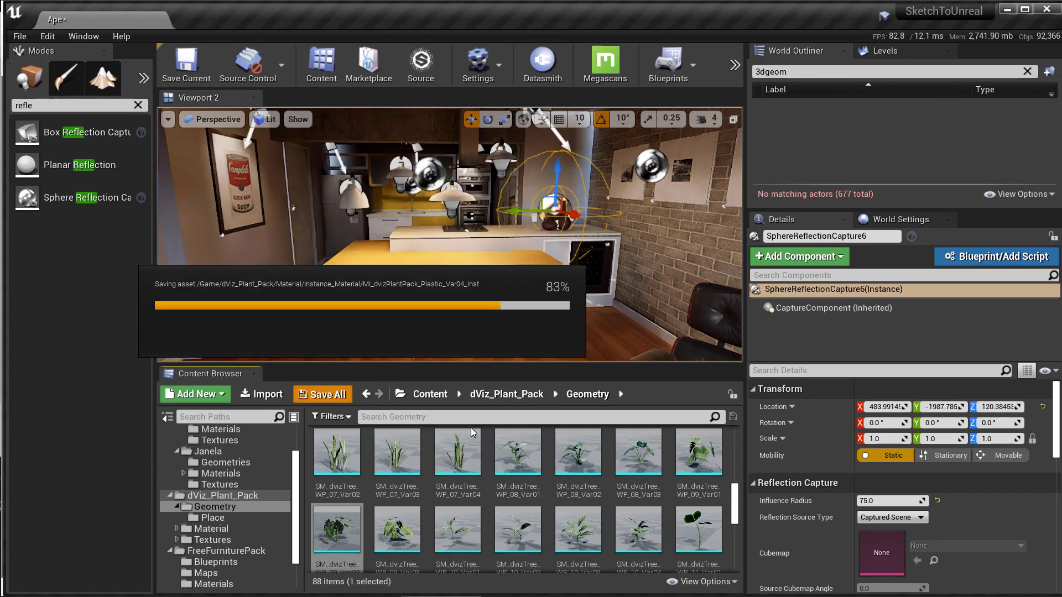
Build the scene lighting and adjust the spot light's attenuation radius
{"action": "left_click", "coordinate": [769, 113]}
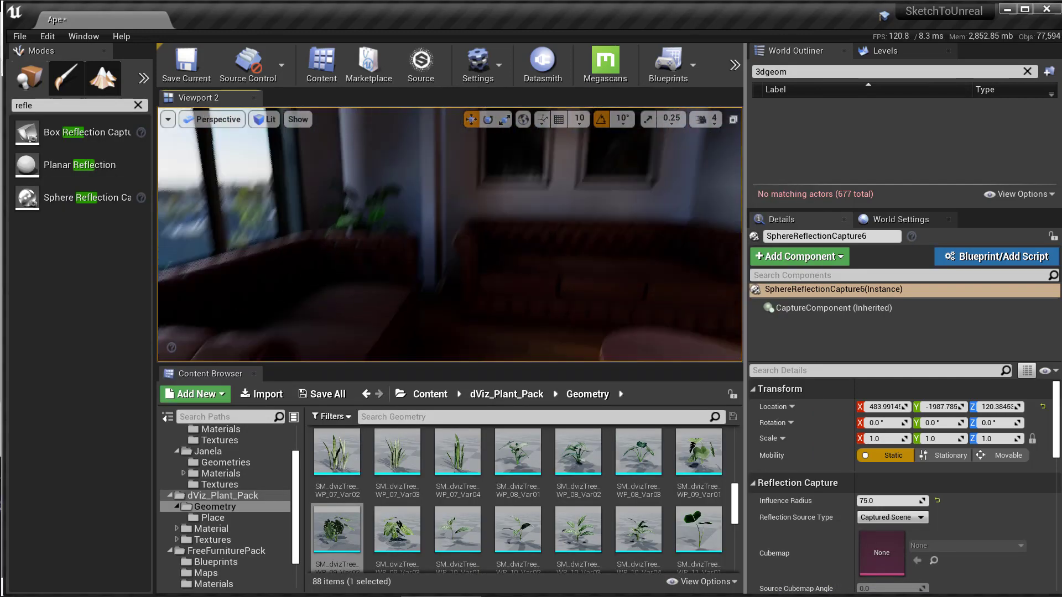
{"action": "left_click", "coordinate": [443, 165]}
{"action": "left_click", "coordinate": [886, 533]}
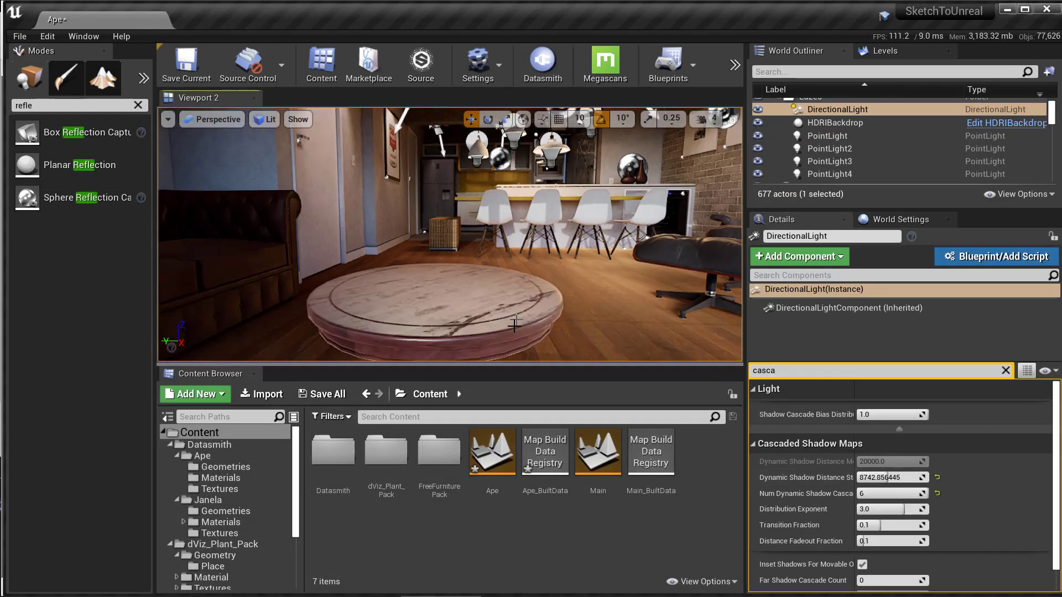
Fly to the corridor and start adding thickness to the glass panels with the modelling tools
{"action": "right_click_drag", "start_coordinate": [514, 325], "coordinate": [530, 195]}
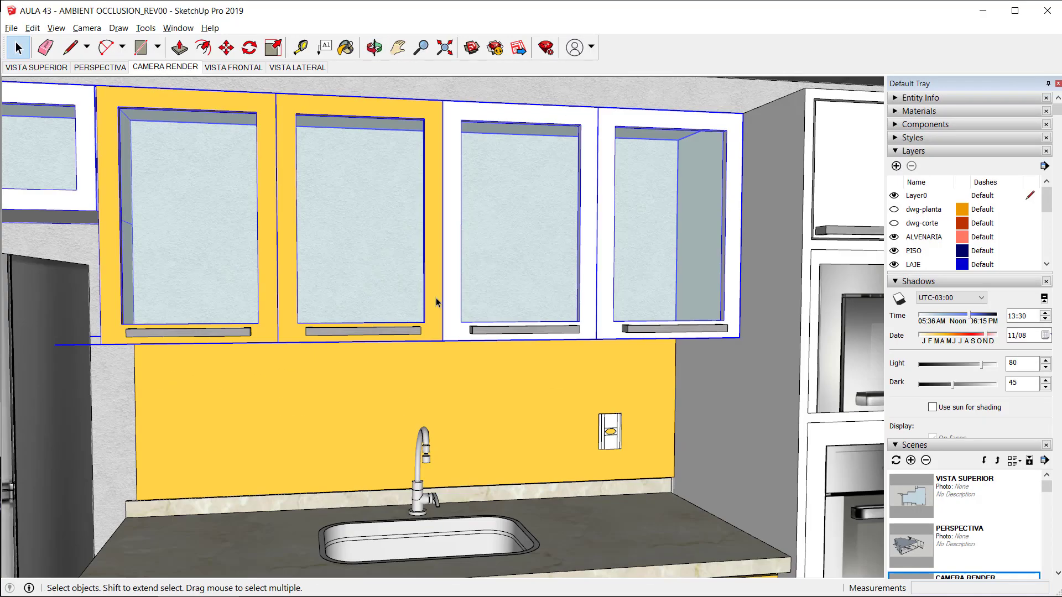
{"action": "left_click", "coordinate": [146, 27]}
{"action": "left_click", "coordinate": [178, 360]}
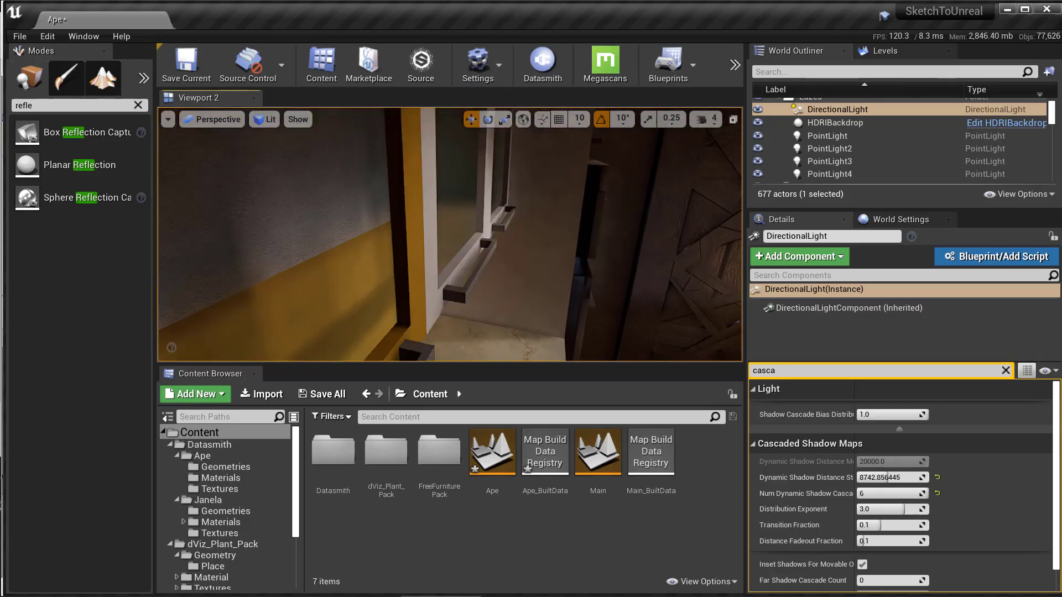
Reimport the Ape scene from SketchUp via Datasmith and select a wall mesh
{"action": "left_click", "coordinate": [459, 447]}
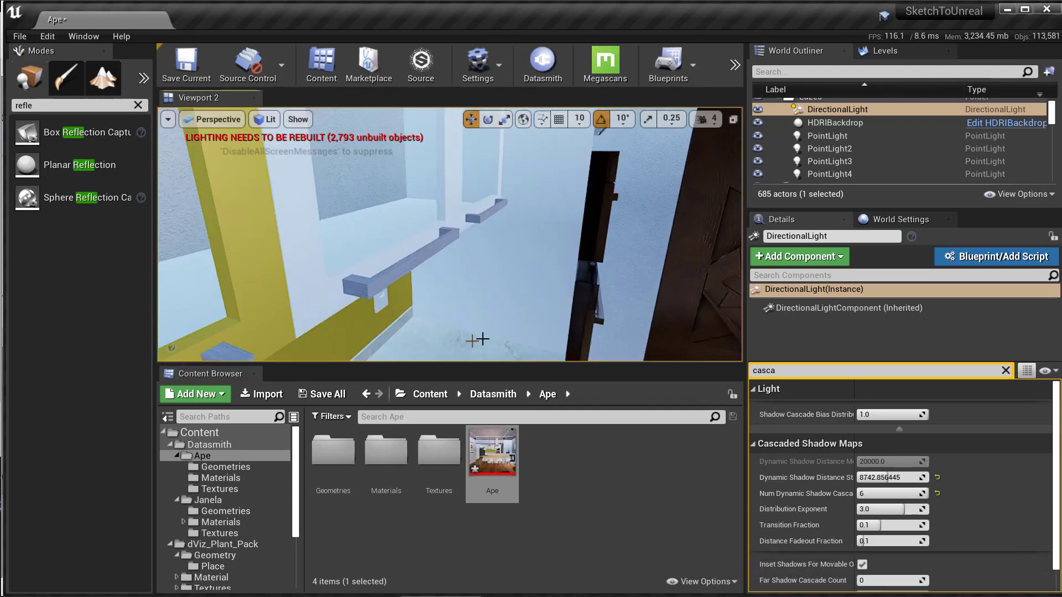
{"action": "left_click", "coordinate": [353, 293]}
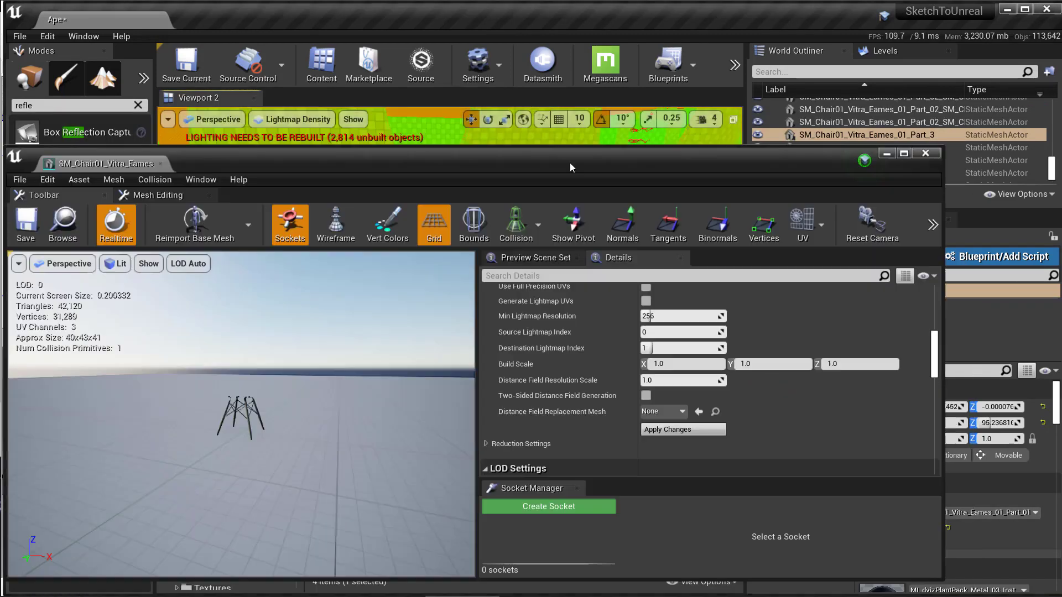
Apply the chair mesh lightmap settings and choose option 6, Unified Settings, in the GPU Lightmass script
{"action": "left_click", "coordinate": [683, 429]}
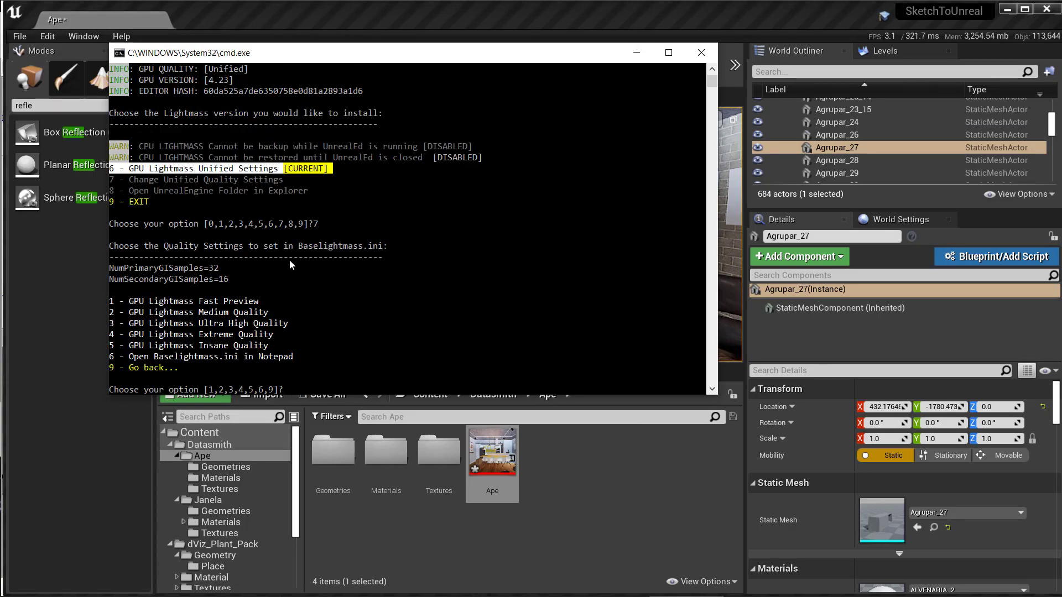
{"action": "type", "text": "6"}
{"action": "key", "text": "Return"}
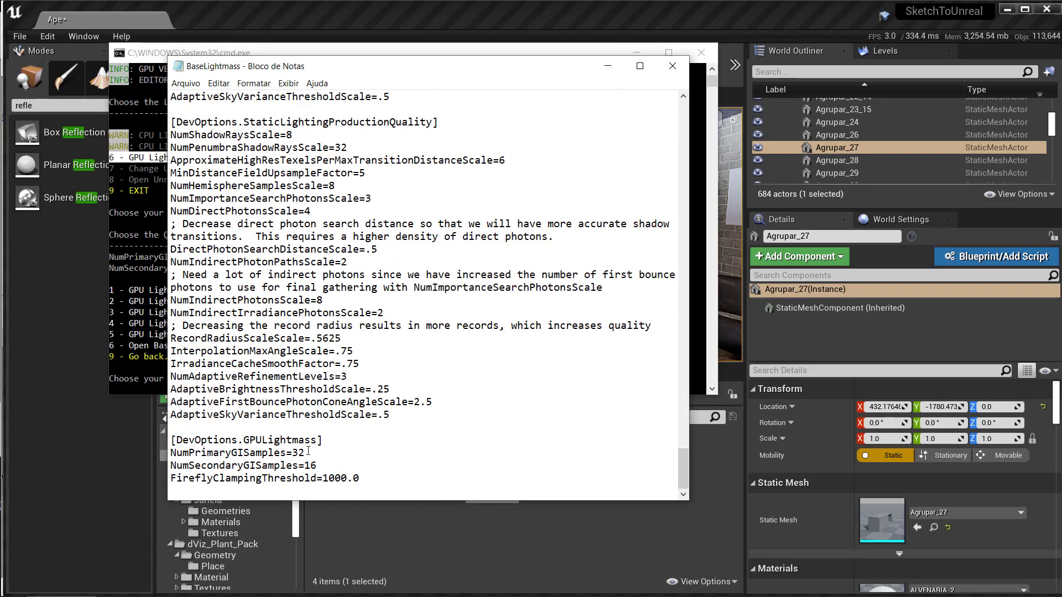
Save and close the edited Baselightmass.ini, then save all assets in Unreal
{"action": "key", "text": "alt+a"}
{"action": "key", "text": "s"}
{"action": "key", "text": "alt+F4"}
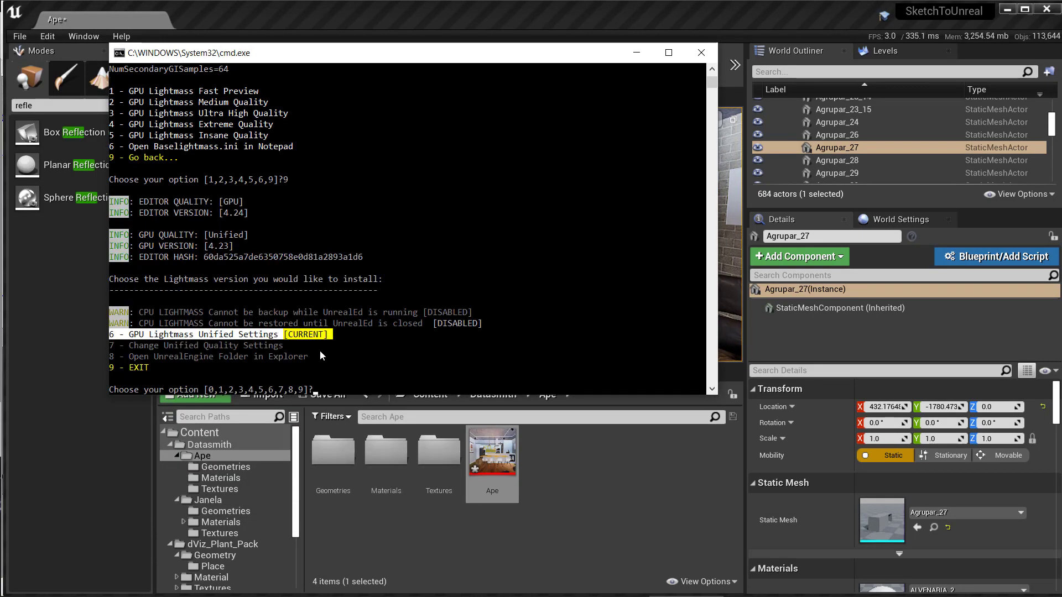
{"action": "left_click", "coordinate": [319, 399]}
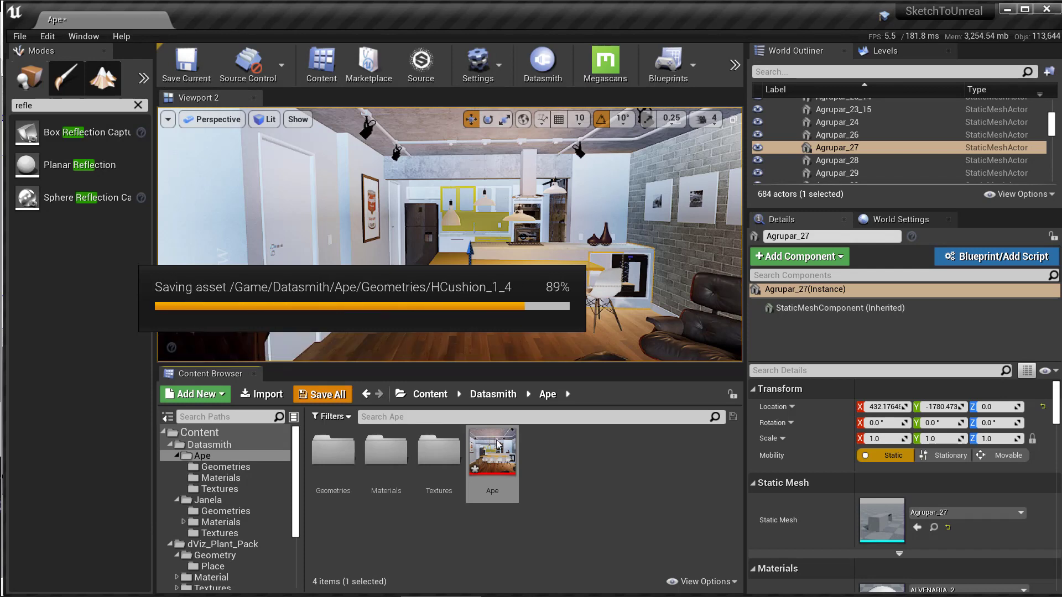
{"action": "right_click_drag", "start_coordinate": [486, 309], "coordinate": [485, 308]}
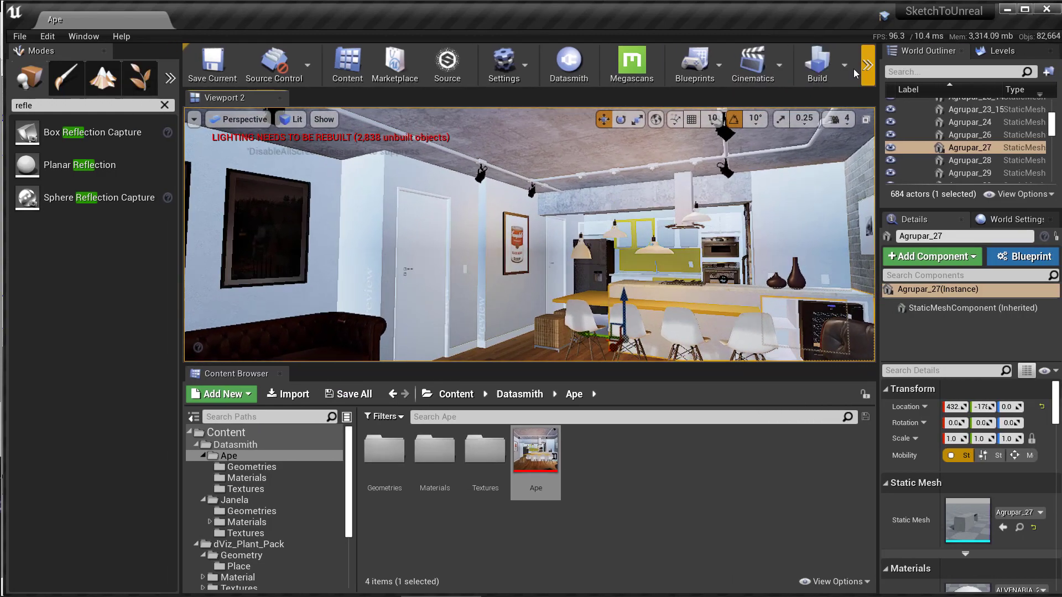
Build lighting, then add the Advanced Glass Material Pack from the Vault ('gla' search) to the project
{"action": "left_click", "coordinate": [853, 69]}
{"action": "left_click", "coordinate": [861, 101]}
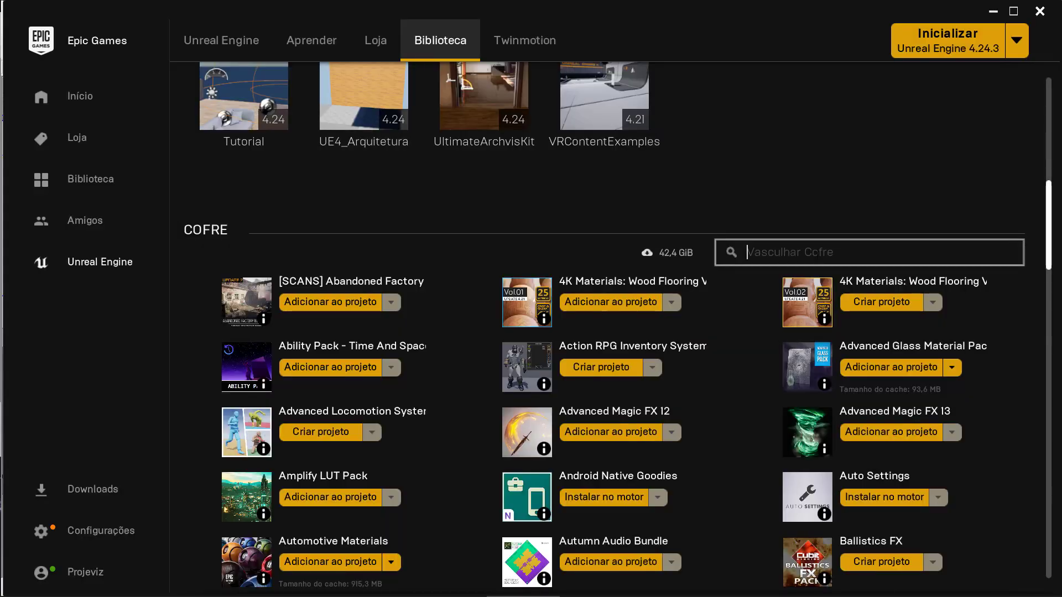
{"action": "type", "text": "gla"}
{"action": "left_click", "coordinate": [299, 168]}
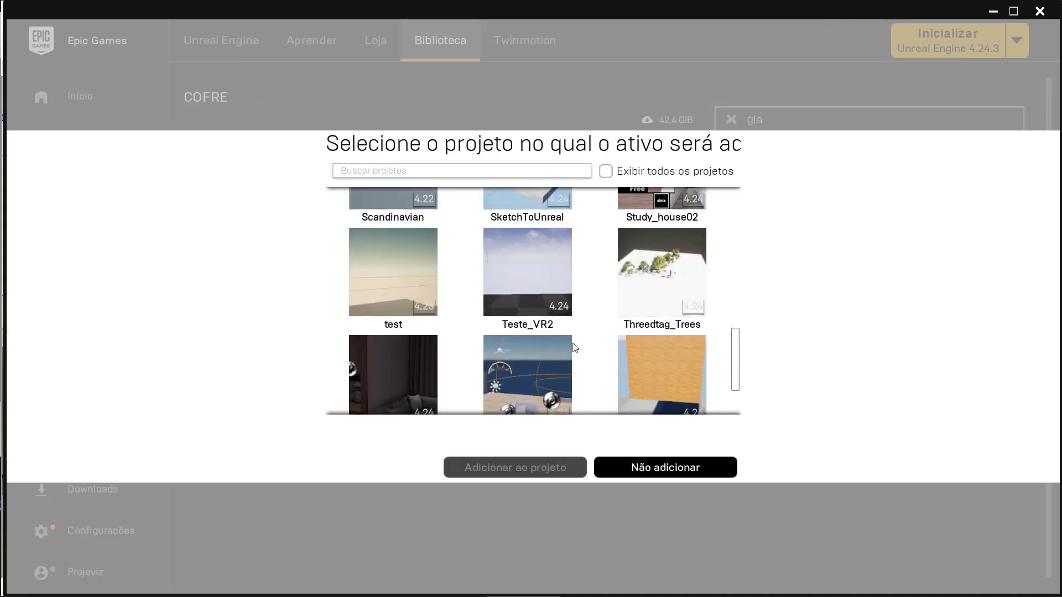
{"action": "left_click", "coordinate": [539, 469]}
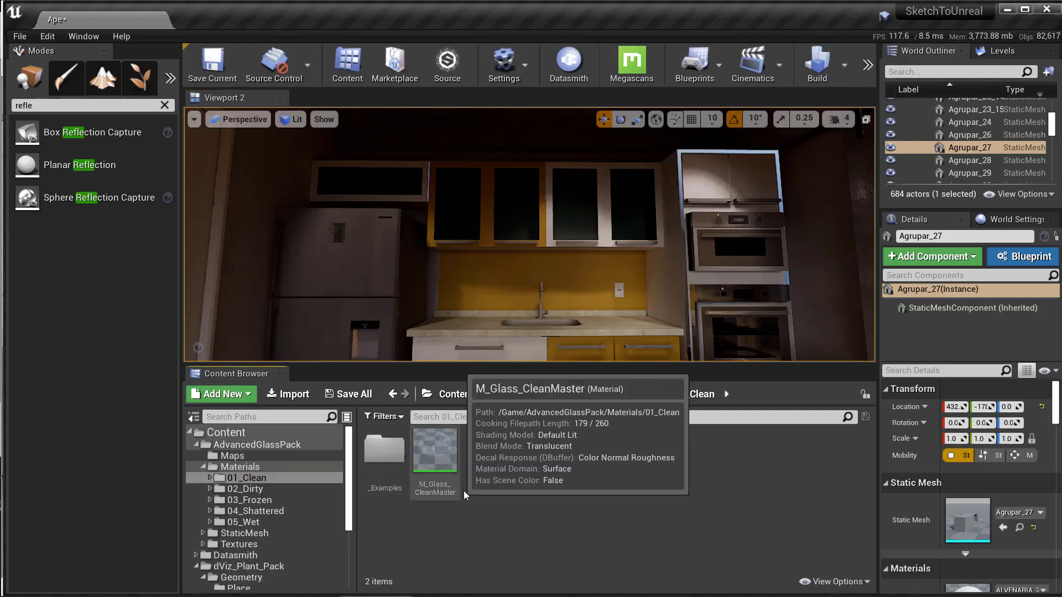
Open M_Glass_Pattern_01 and bring up the colour picker for its glass Color
{"action": "right_click_drag", "start_coordinate": [452, 314], "coordinate": [452, 293]}
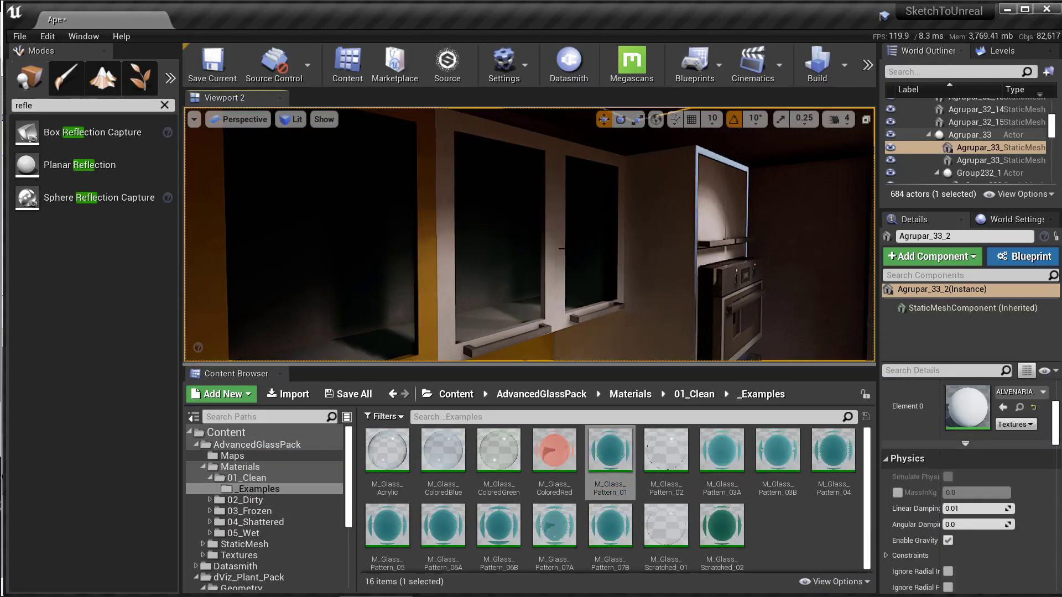
{"action": "double_click", "coordinate": [610, 451]}
{"action": "left_click_drag", "start_coordinate": [462, 165], "coordinate": [530, 336]}
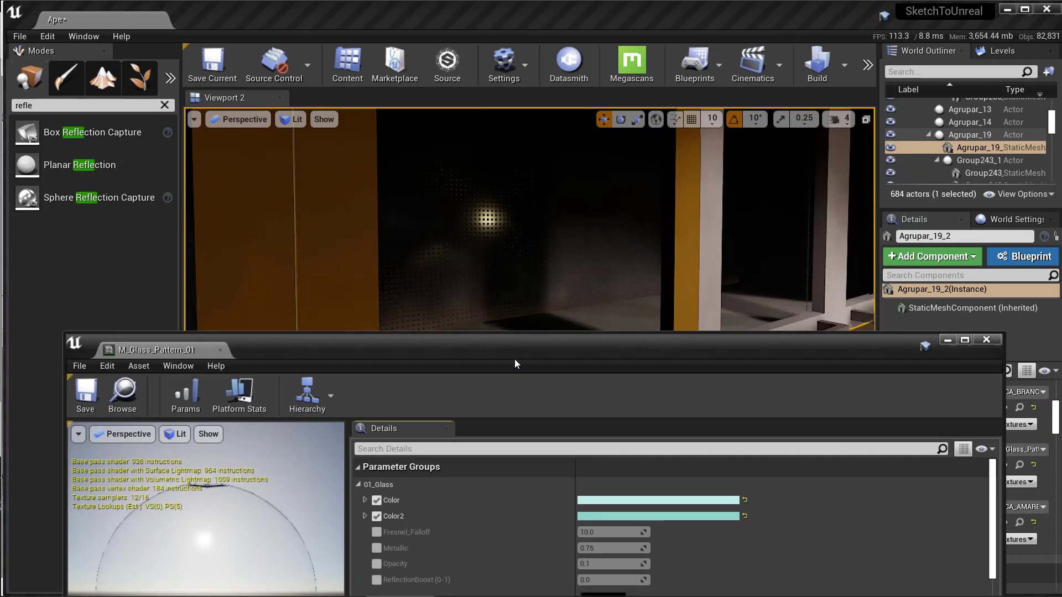
{"action": "left_click", "coordinate": [662, 484]}
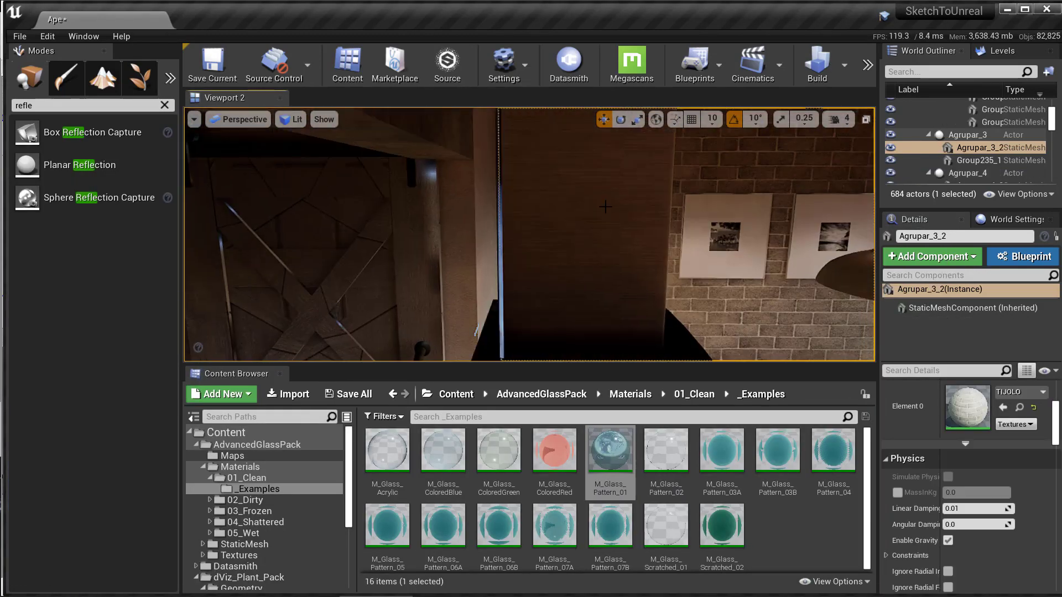
Apply M_Glass_Acrylic to the window glass, set Fresnel_Falloff 1.01 and edit Refraction
{"action": "left_click_drag", "start_coordinate": [882, 461], "coordinate": [883, 461]}
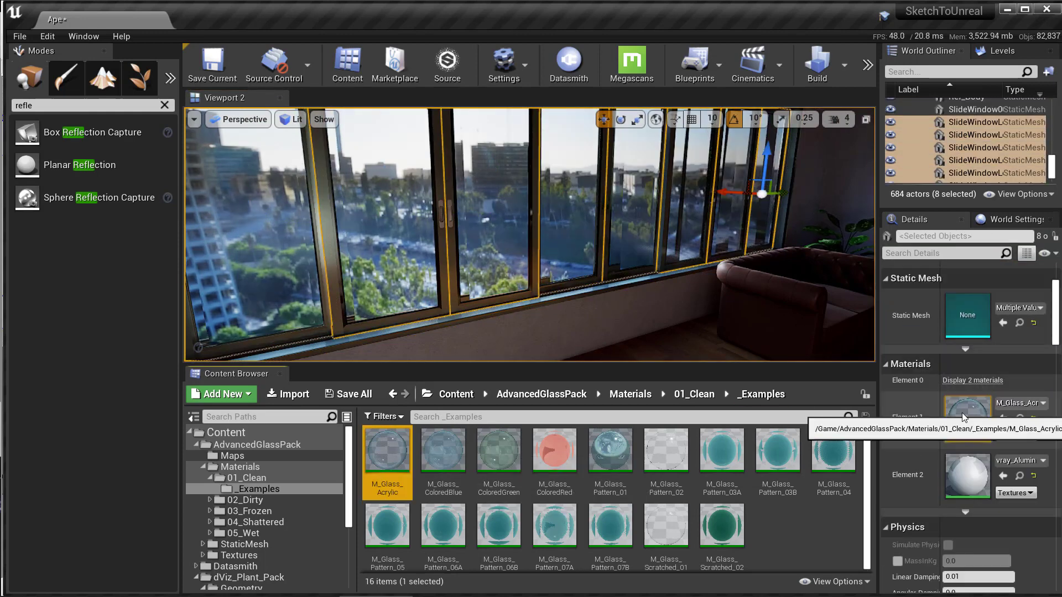
{"action": "double_click", "coordinate": [961, 412]}
{"action": "key", "text": "Return"}
{"action": "scroll", "coordinate": [622, 503], "scroll_direction": "down", "scroll_amount": 3}
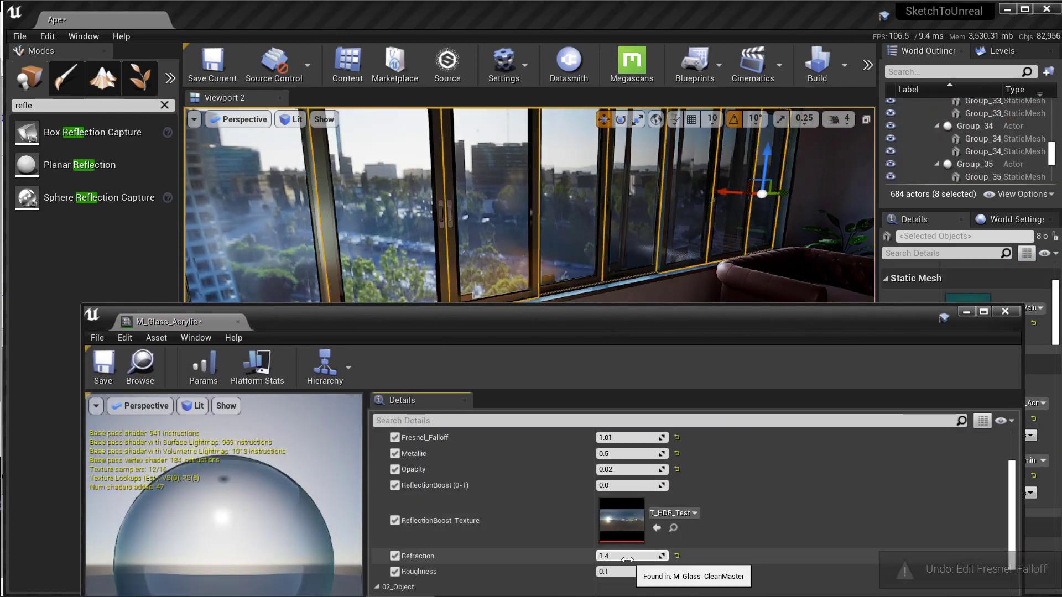
{"action": "scroll", "coordinate": [619, 495], "scroll_direction": "down", "scroll_amount": 3}
{"action": "left_click", "coordinate": [617, 490]}
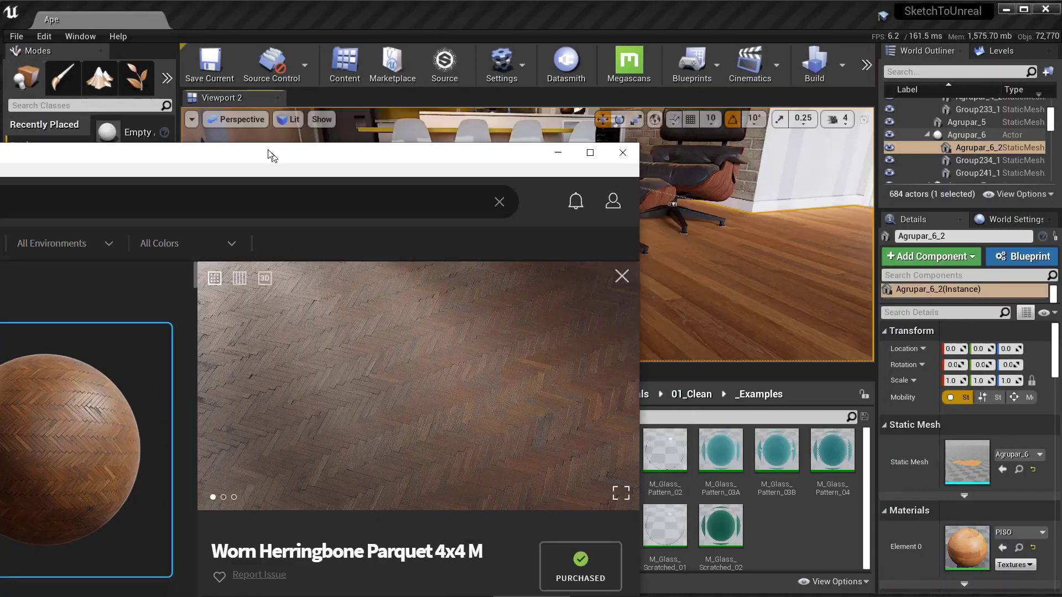
Export the Scratched Polypropylene Plastic surface from Quixel Bridge to Unreal Engine
{"action": "left_click", "coordinate": [487, 521]}
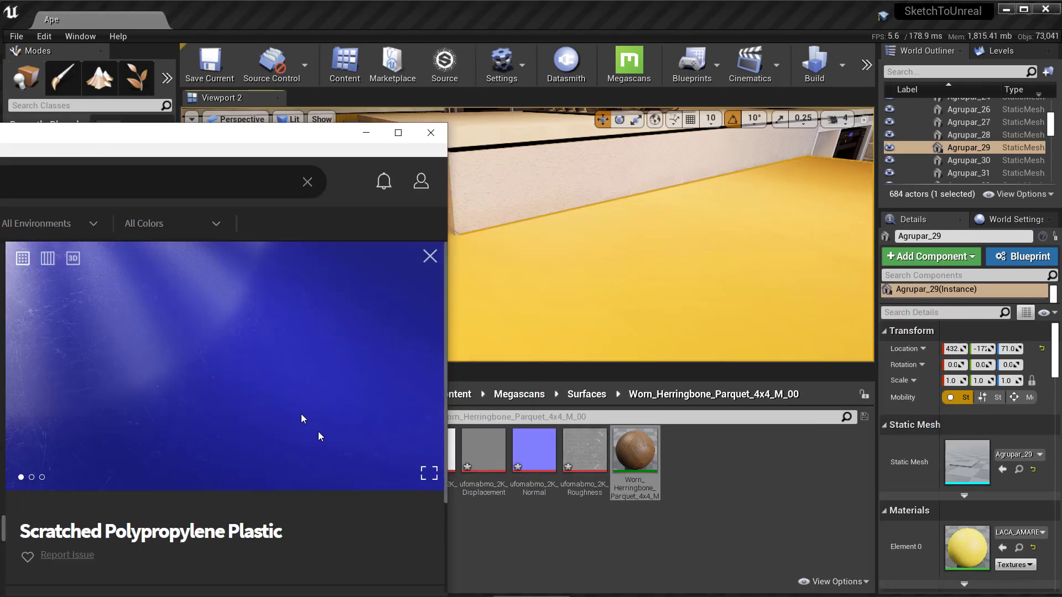
Export the plastic surface and tint its albedo with yellow sampled from the scene
{"action": "left_click", "coordinate": [304, 542]}
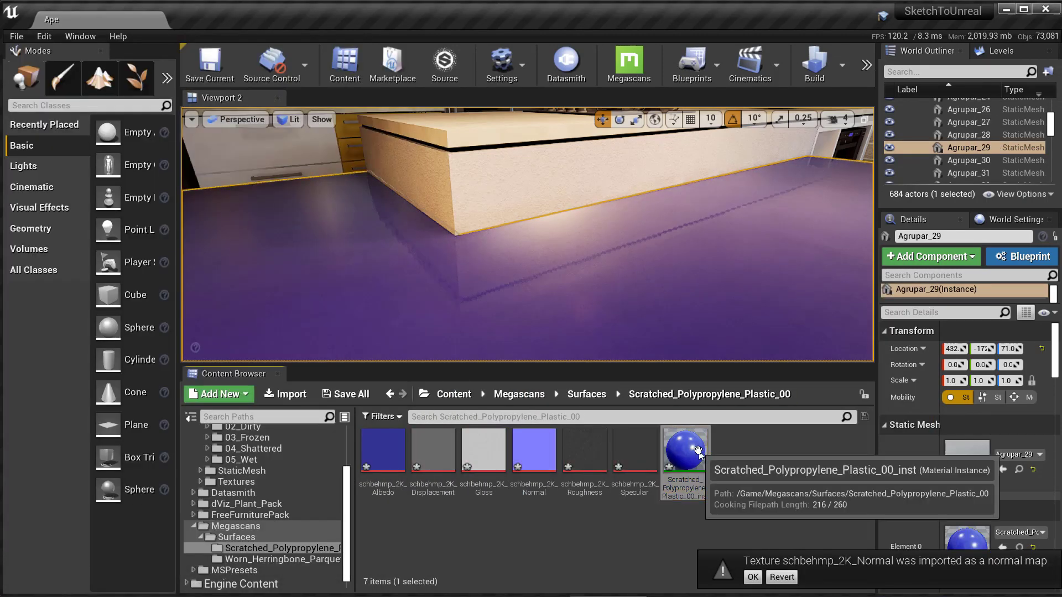
{"action": "scroll", "coordinate": [162, 292], "scroll_direction": "down", "scroll_amount": 5}
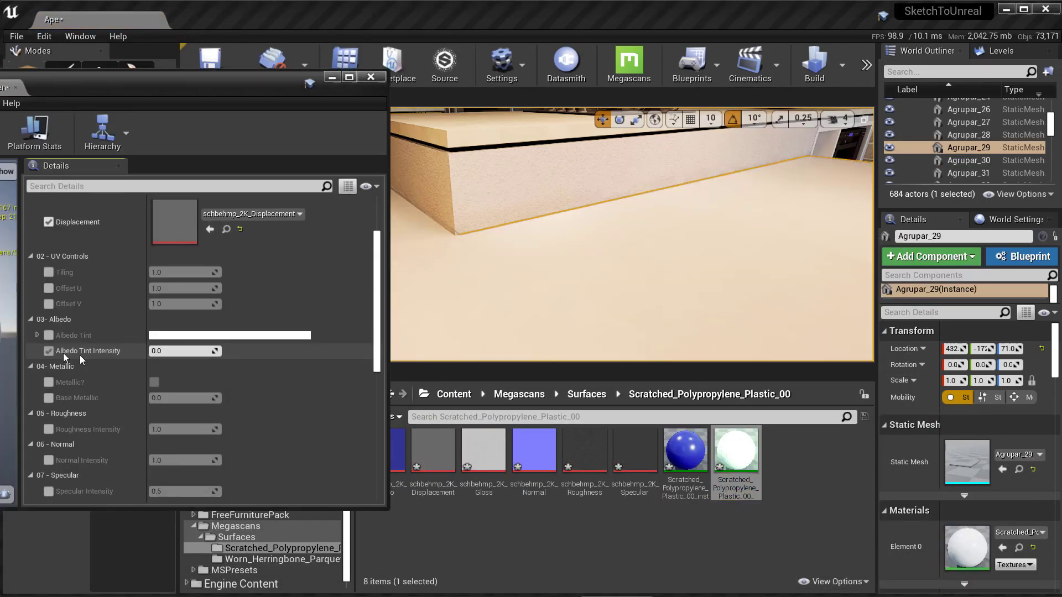
{"action": "left_click", "coordinate": [48, 335]}
{"action": "left_click", "coordinate": [162, 336]}
{"action": "left_click", "coordinate": [480, 162]}
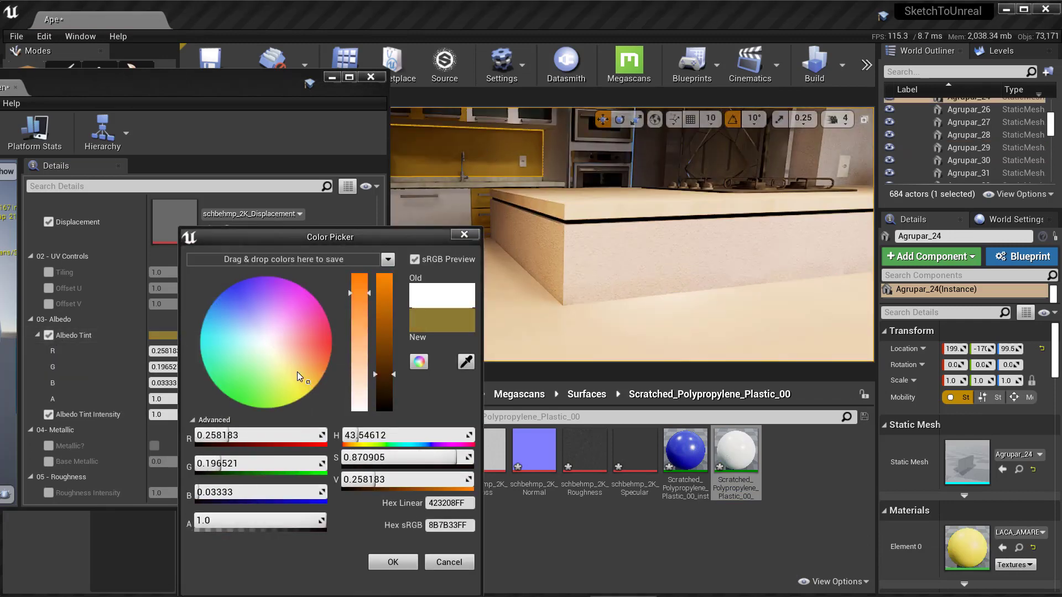
{"action": "left_click", "coordinate": [392, 562]}
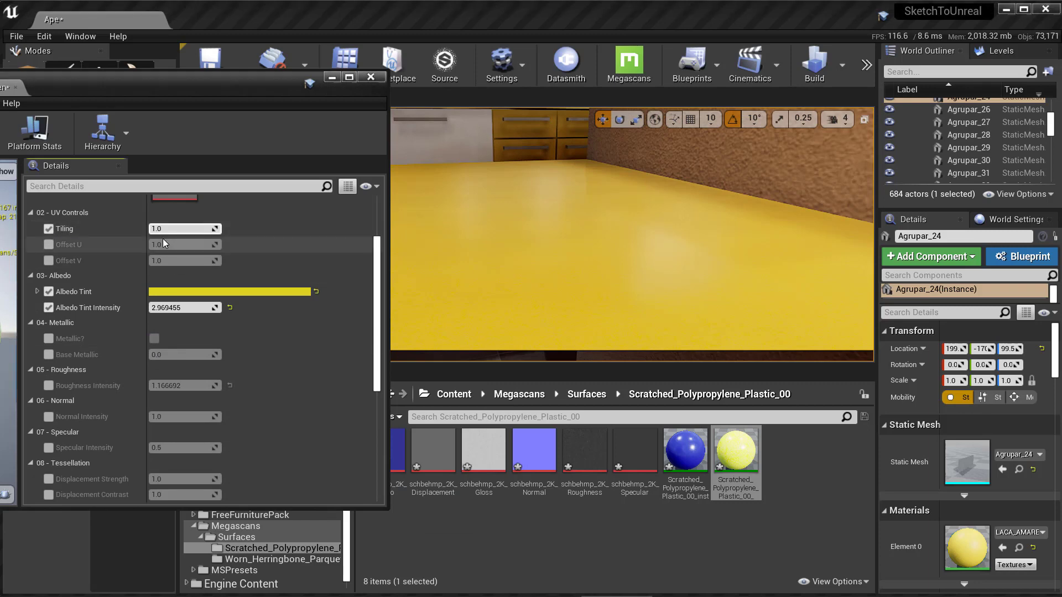
Open the second plastic material instance for the white cabinet panel and review its parameters
{"action": "right_click_drag", "start_coordinate": [553, 210], "coordinate": [570, 203]}
{"action": "double_click", "coordinate": [685, 455]}
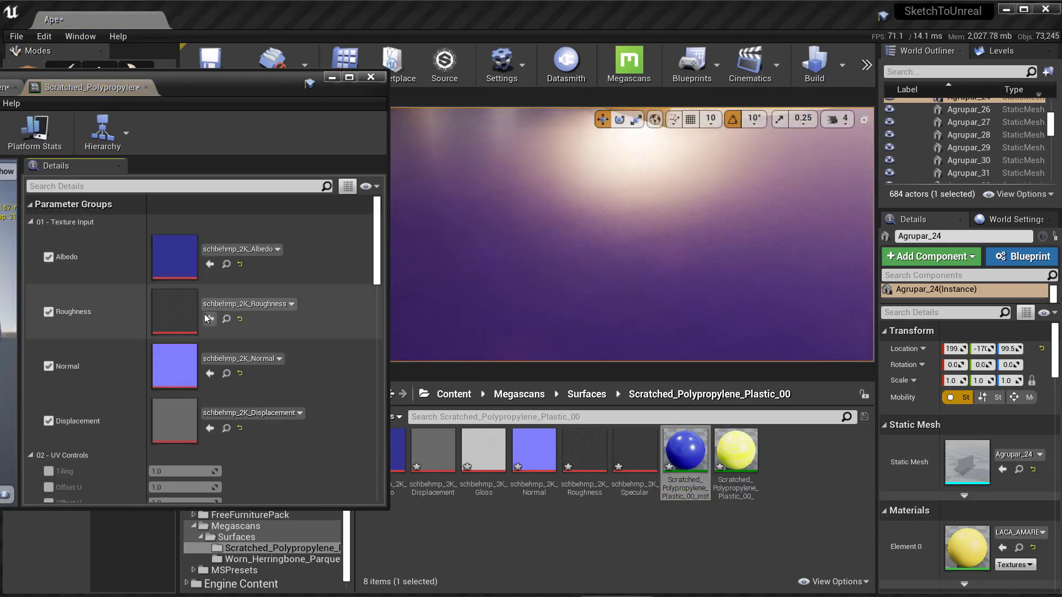
{"action": "scroll", "coordinate": [198, 380], "scroll_direction": "down", "scroll_amount": 3}
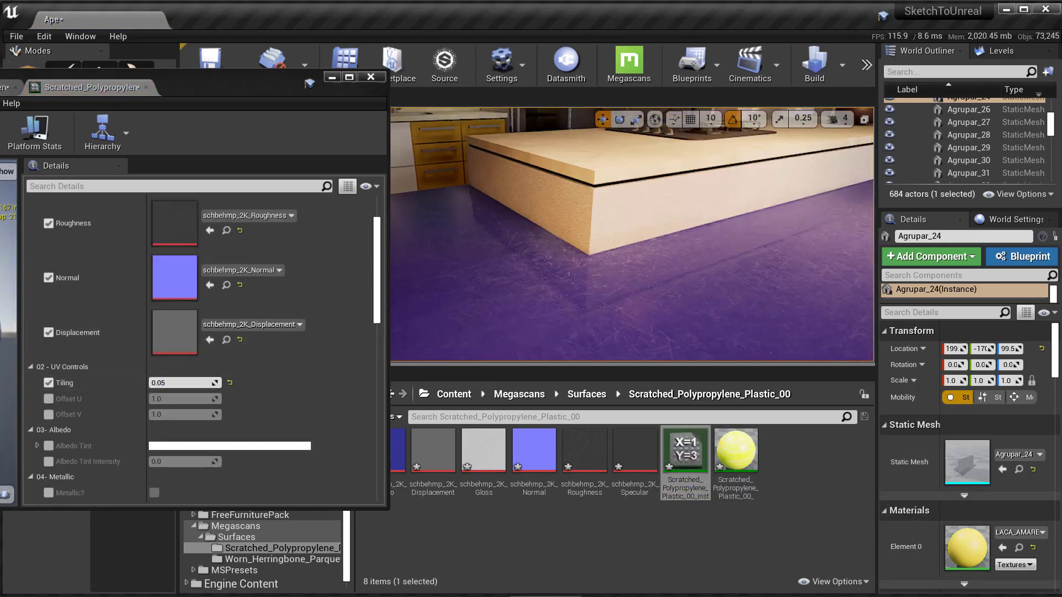
{"action": "scroll", "coordinate": [210, 371], "scroll_direction": "up", "scroll_amount": 1}
{"action": "scroll", "coordinate": [232, 354], "scroll_direction": "up", "scroll_amount": 3}
{"action": "scroll", "coordinate": [241, 345], "scroll_direction": "down", "scroll_amount": 3}
{"action": "scroll", "coordinate": [241, 346], "scroll_direction": "down", "scroll_amount": 6}
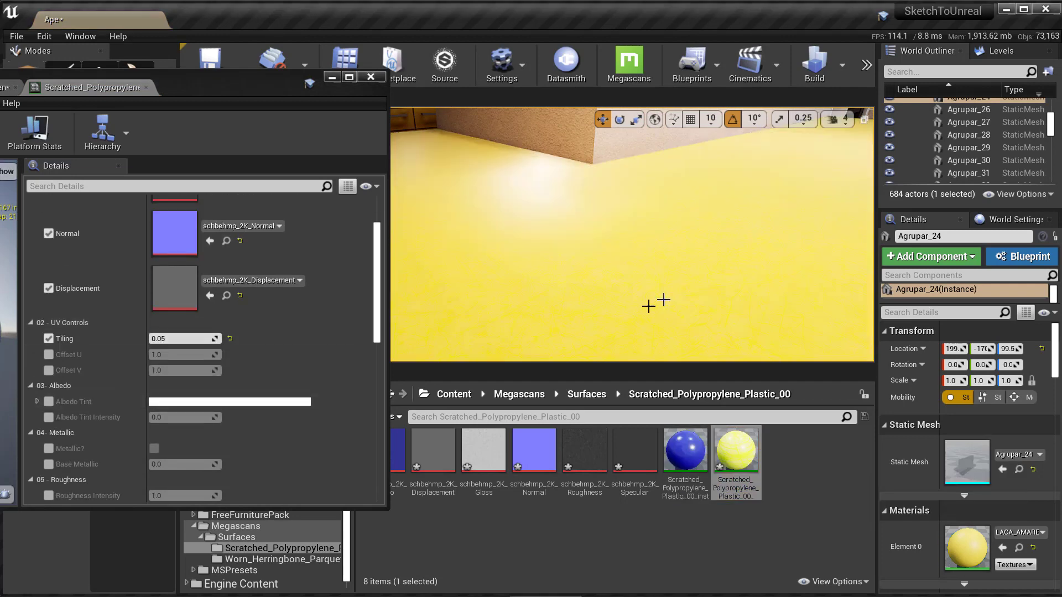
{"action": "scroll", "coordinate": [240, 346], "scroll_direction": "up", "scroll_amount": 10}
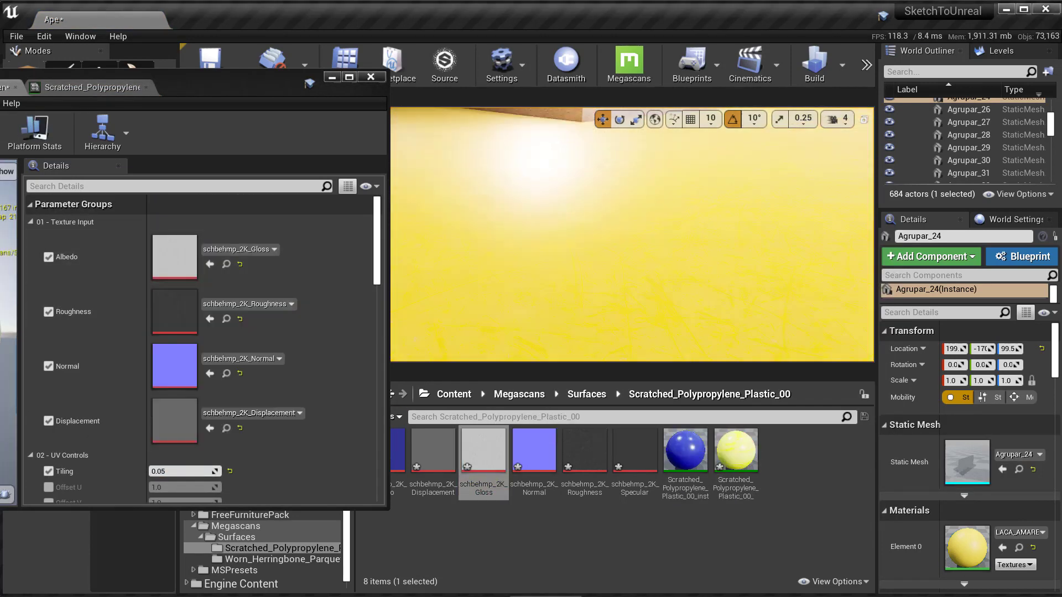
{"action": "scroll", "coordinate": [221, 331], "scroll_direction": "down", "scroll_amount": 2}
{"action": "scroll", "coordinate": [221, 331], "scroll_direction": "down", "scroll_amount": 2}
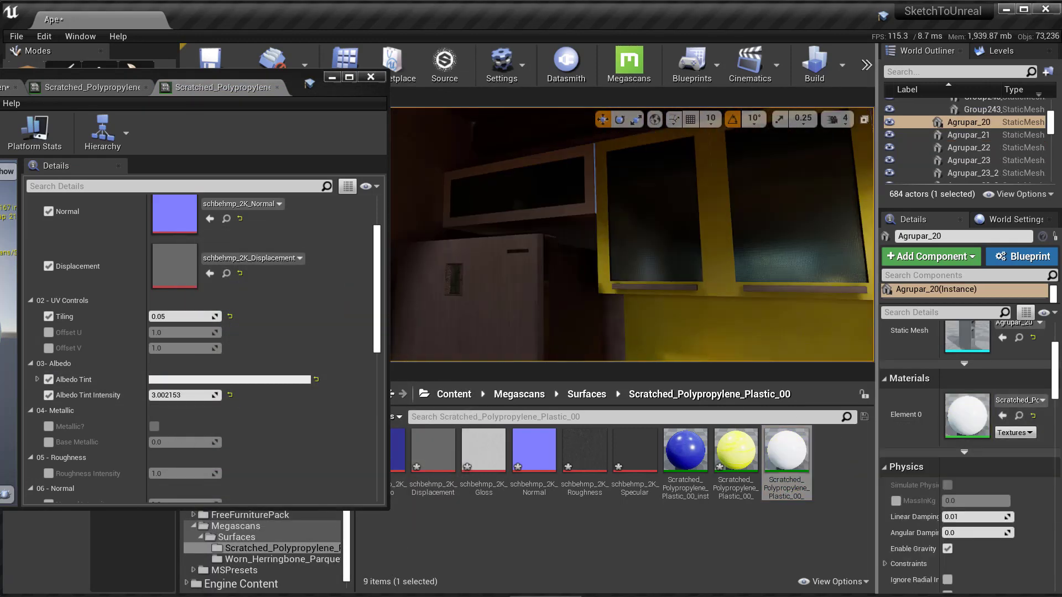
{"action": "key", "text": "f"}
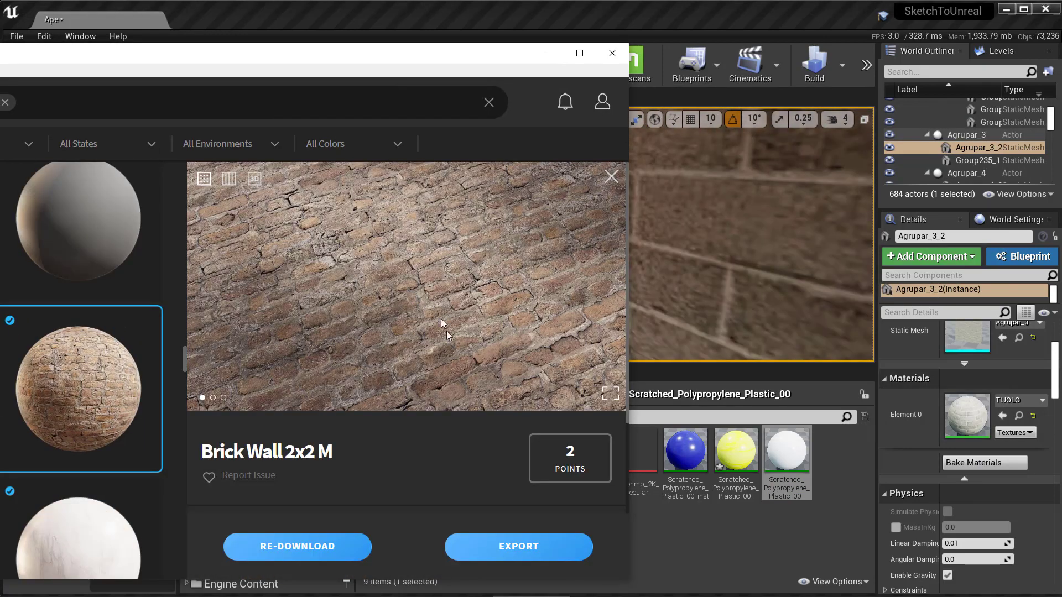
Reset the brick wall's near tessellation to 0 and close the brick and ceiling material editors
{"action": "left_click", "coordinate": [679, 219]}
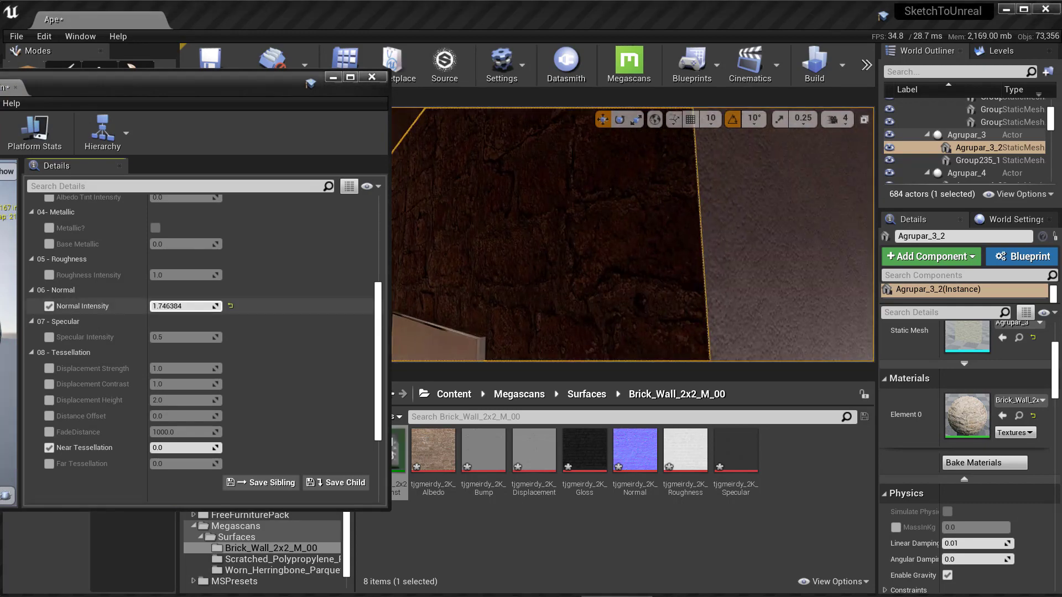
{"action": "left_click", "coordinate": [231, 448]}
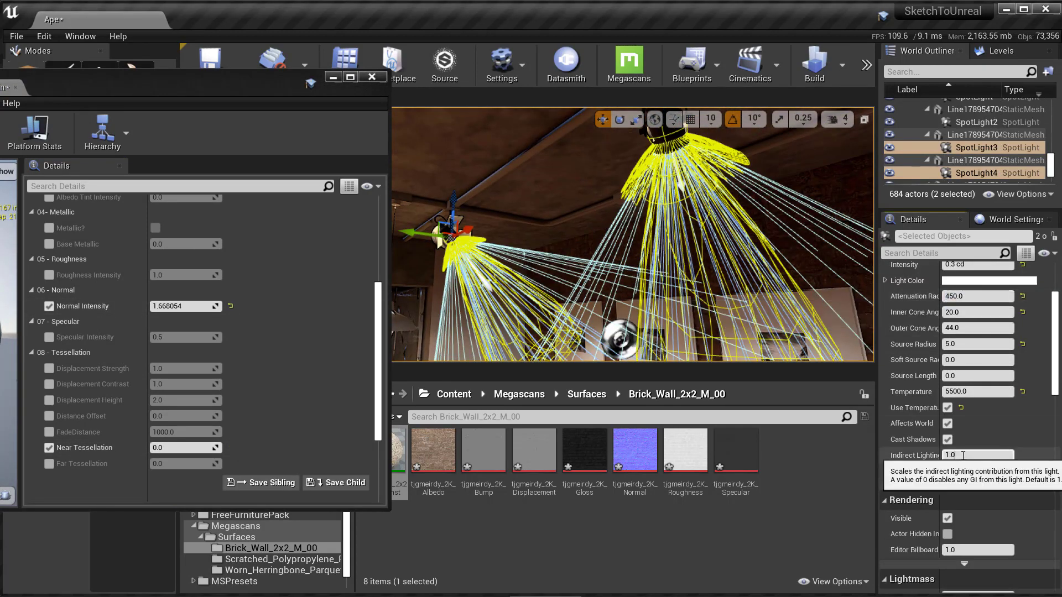
{"action": "left_click", "coordinate": [332, 77]}
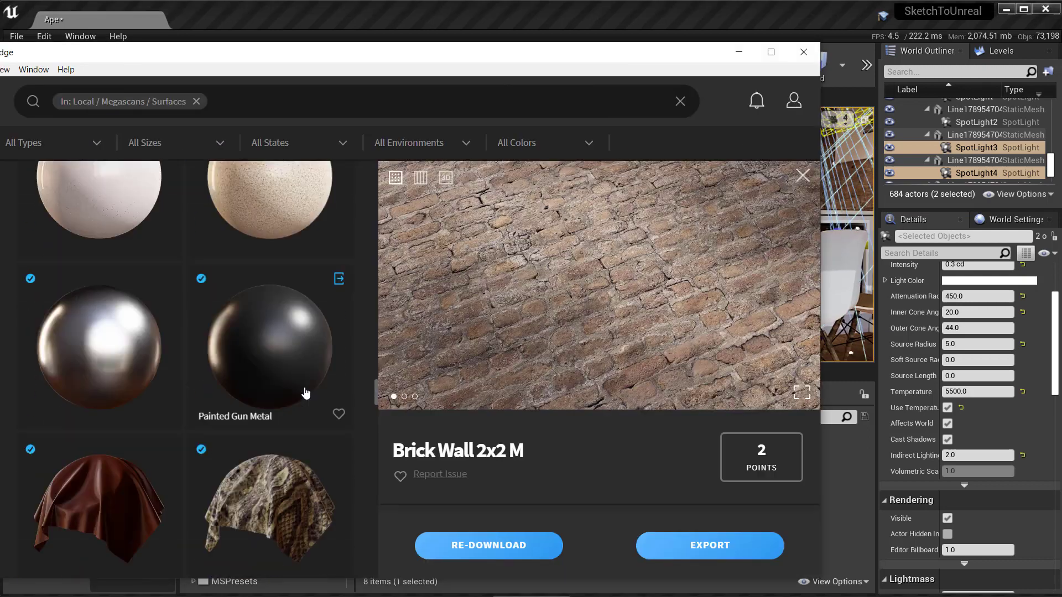
{"action": "scroll", "coordinate": [299, 345], "scroll_direction": "down", "scroll_amount": 1}
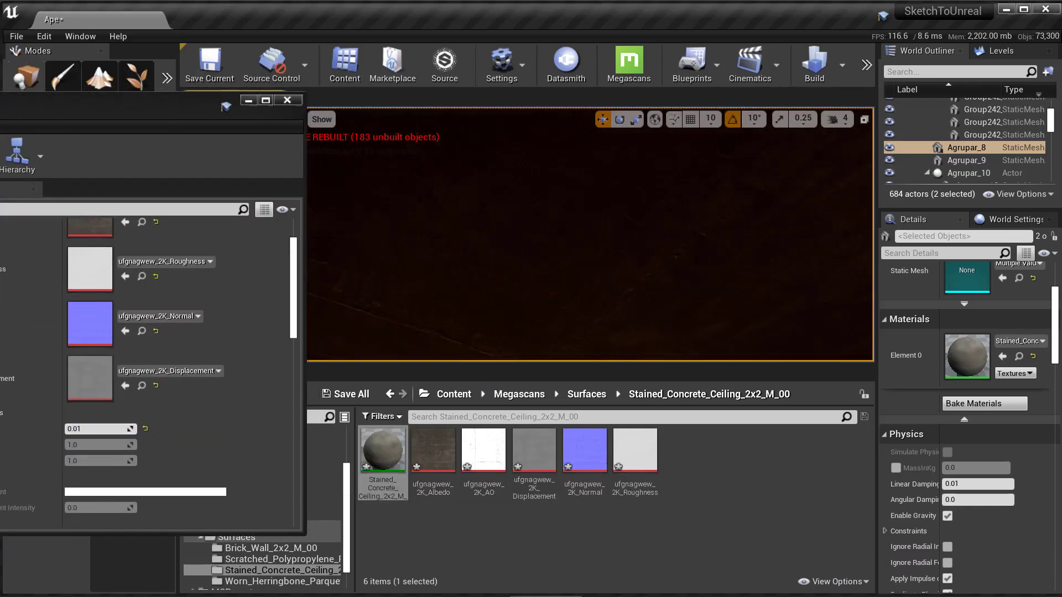
{"action": "left_click", "coordinate": [293, 104]}
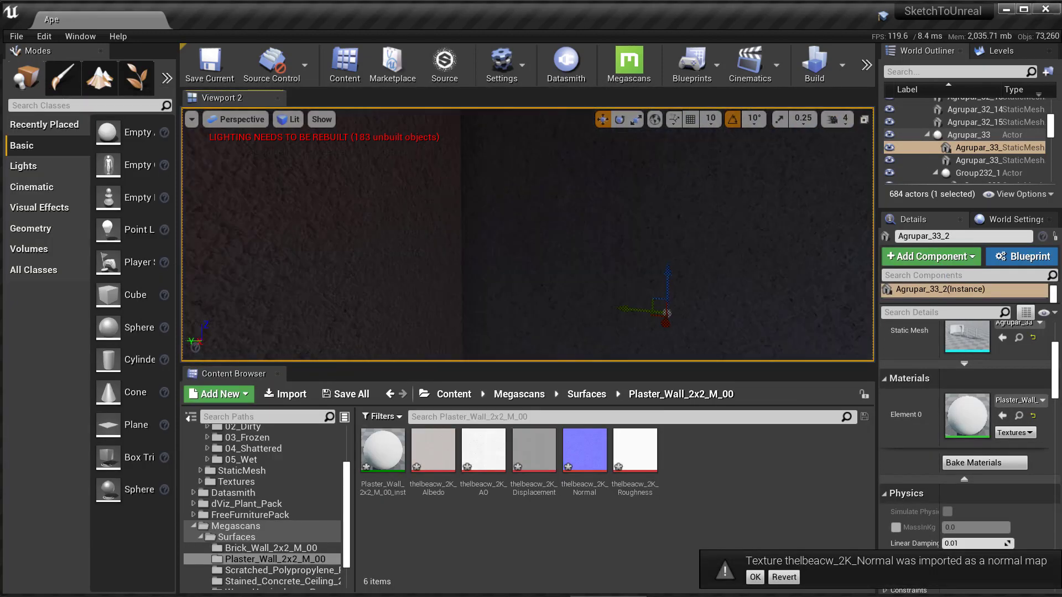
Apply the plaster material to the wall and set point light intensity to 0.5 cd
{"action": "left_click_drag", "start_coordinate": [383, 449], "coordinate": [603, 256]}
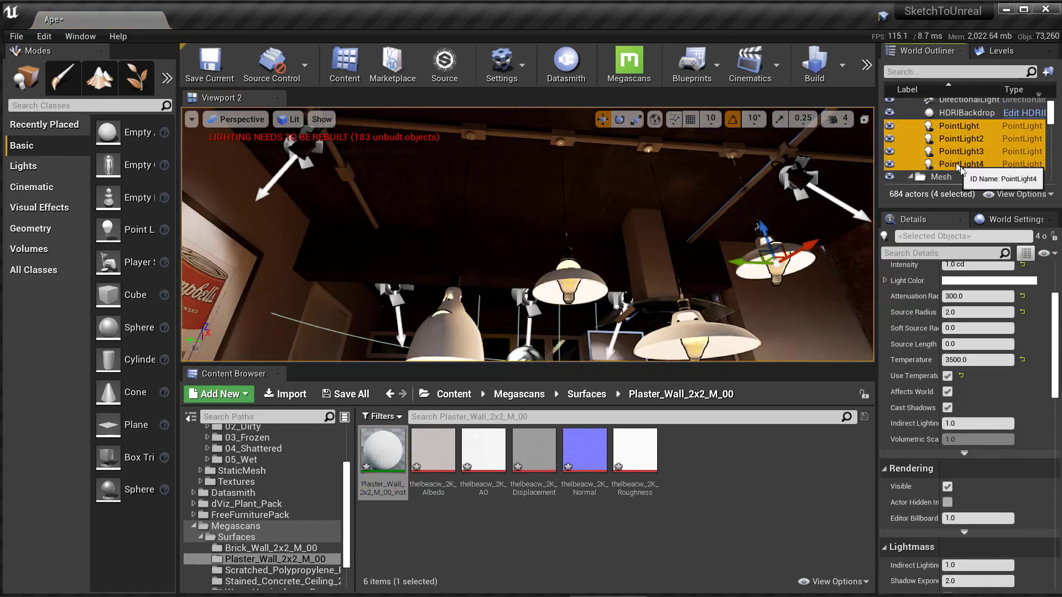
{"action": "type", "text": ".5"}
{"action": "key", "text": "Return"}
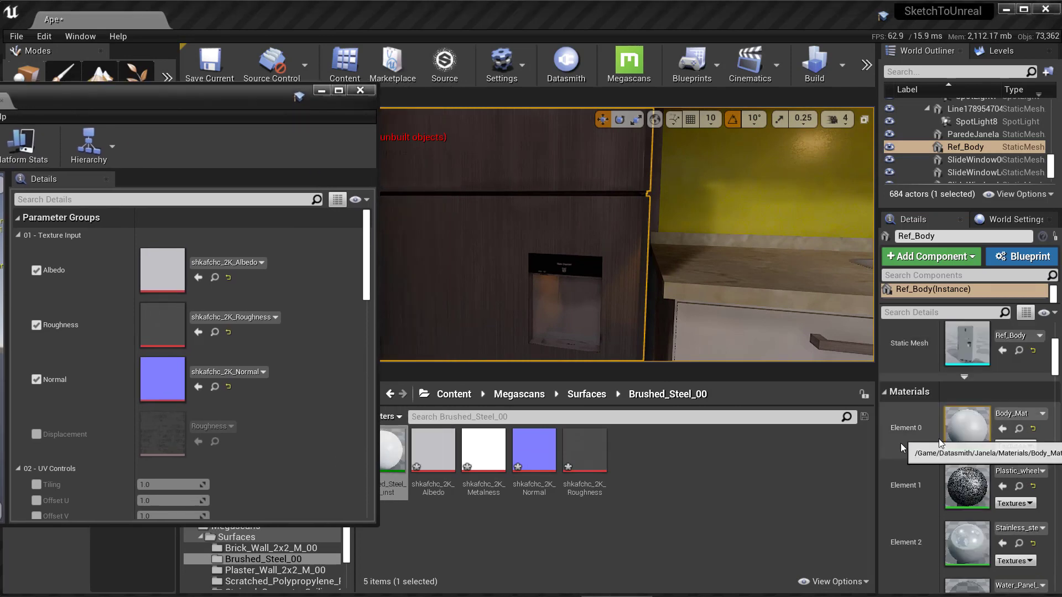
Make Brushed_Steel_00_inst metallic with new tiling, Offset U 0.474 and near-black albedo tint at 1.12
{"action": "scroll", "coordinate": [976, 485], "scroll_direction": "down", "scroll_amount": 5}
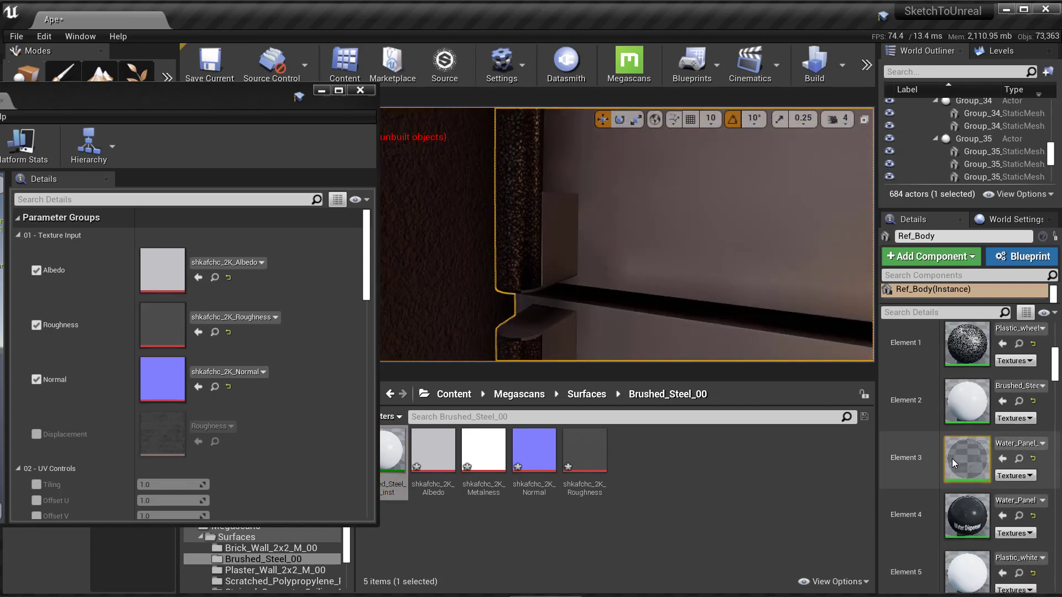
{"action": "scroll", "coordinate": [978, 375], "scroll_direction": "up", "scroll_amount": 4}
{"action": "scroll", "coordinate": [1055, 377], "scroll_direction": "down", "scroll_amount": 5}
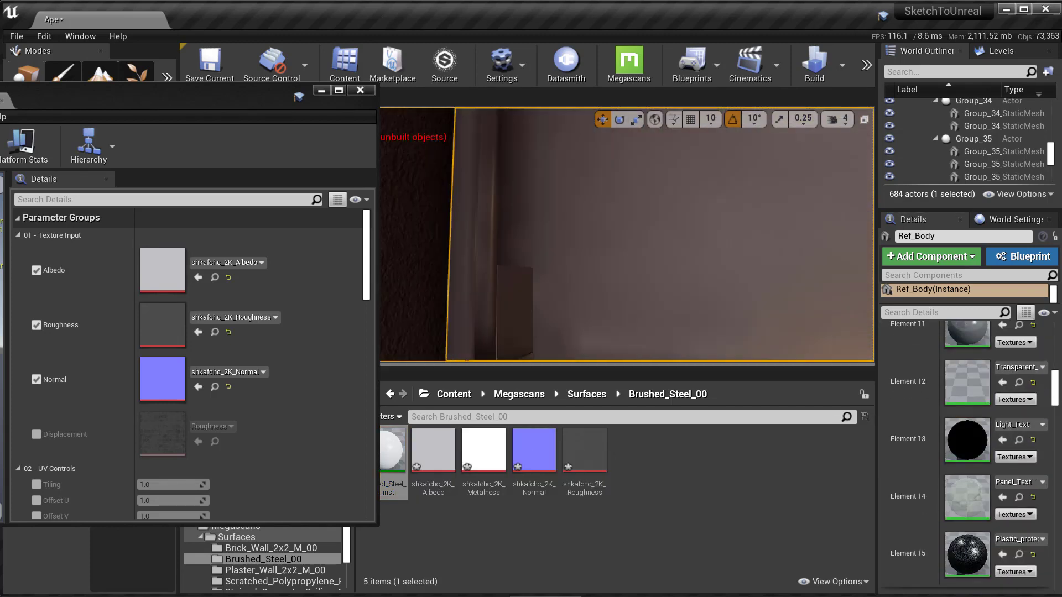
{"action": "scroll", "coordinate": [90, 392], "scroll_direction": "down", "scroll_amount": 3}
{"action": "left_click", "coordinate": [36, 351]}
{"action": "left_click", "coordinate": [142, 407]}
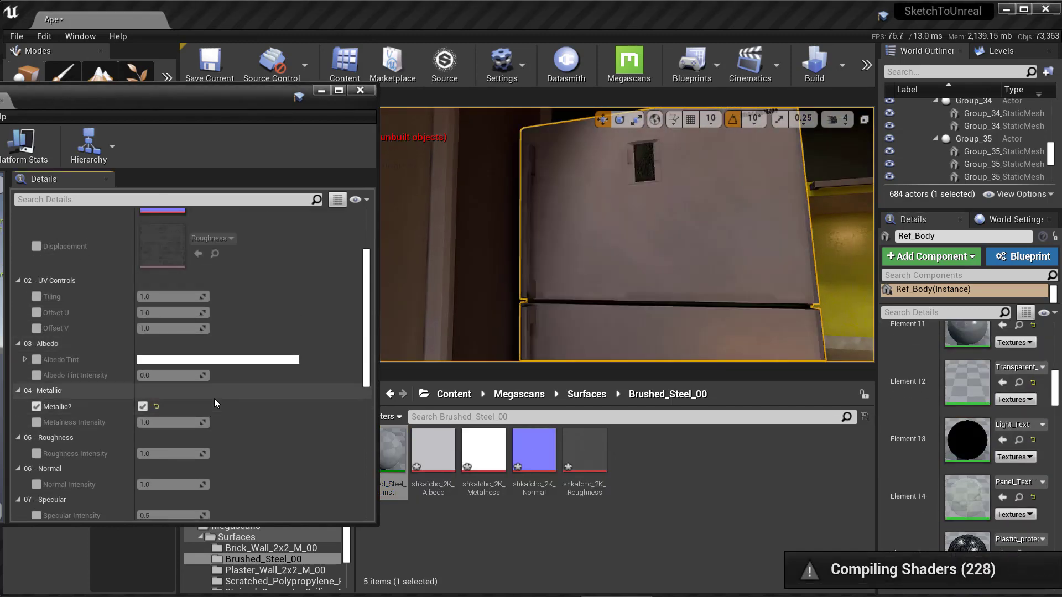
{"action": "left_click", "coordinate": [36, 296]}
{"action": "left_click_drag", "start_coordinate": [171, 296], "coordinate": [160, 296]}
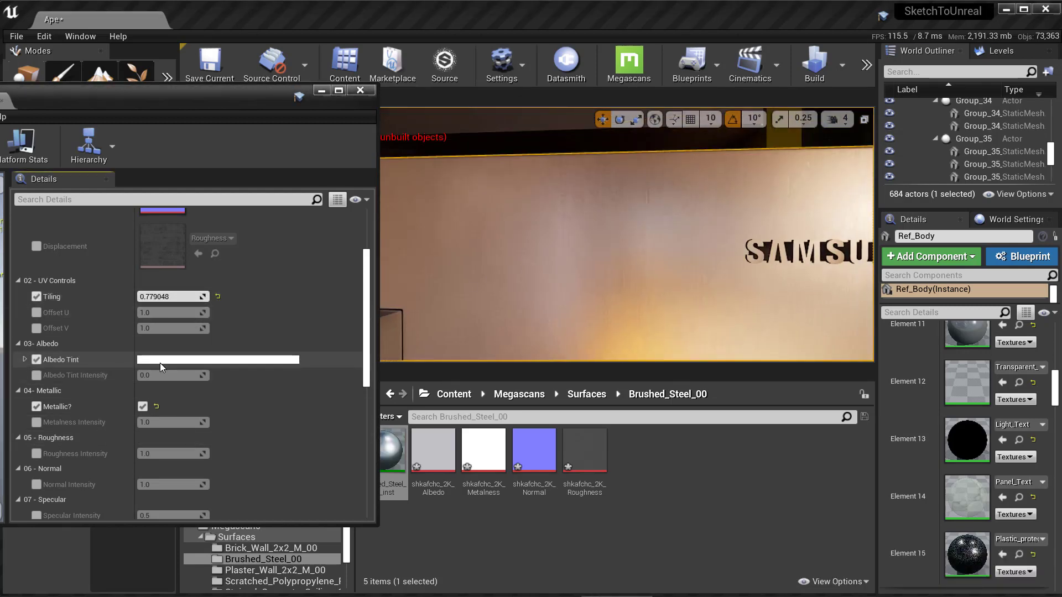
{"action": "left_click_drag", "start_coordinate": [171, 375], "coordinate": [182, 375]}
{"action": "left_click", "coordinate": [219, 360]}
{"action": "left_click_drag", "start_coordinate": [387, 340], "coordinate": [388, 416]}
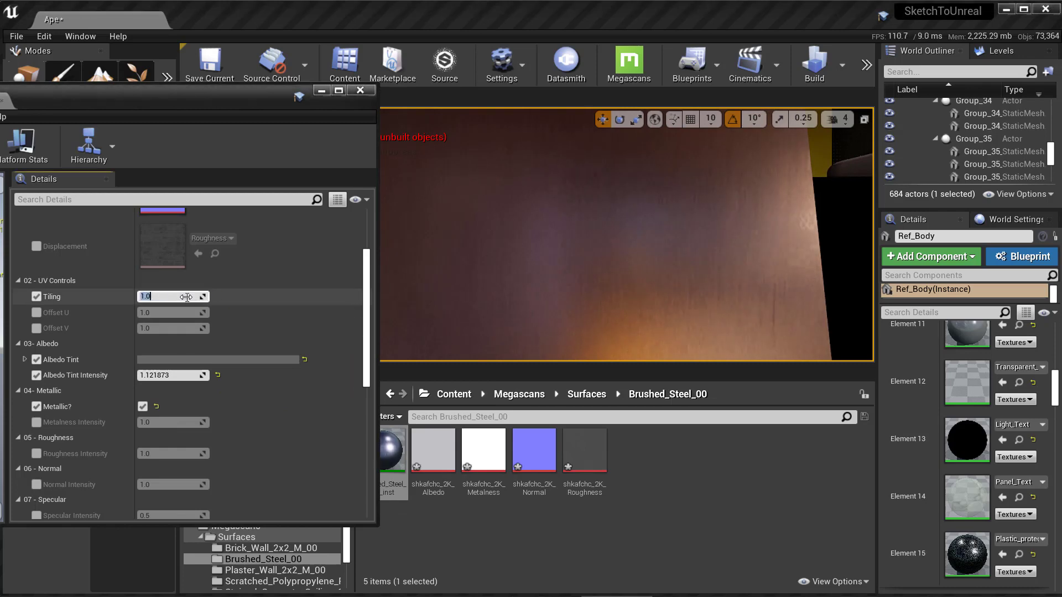
{"action": "left_click_drag", "start_coordinate": [171, 313], "coordinate": [182, 312]}
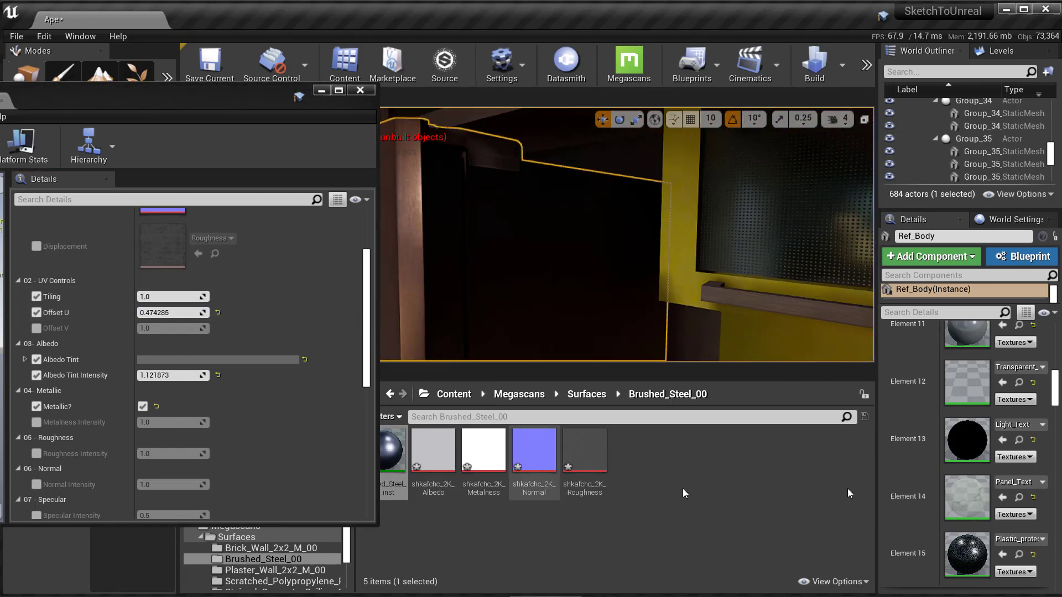
Apply the brushed steel instance to the fridge body and save all levels and materials
{"action": "left_click_drag", "start_coordinate": [393, 450], "coordinate": [714, 464]}
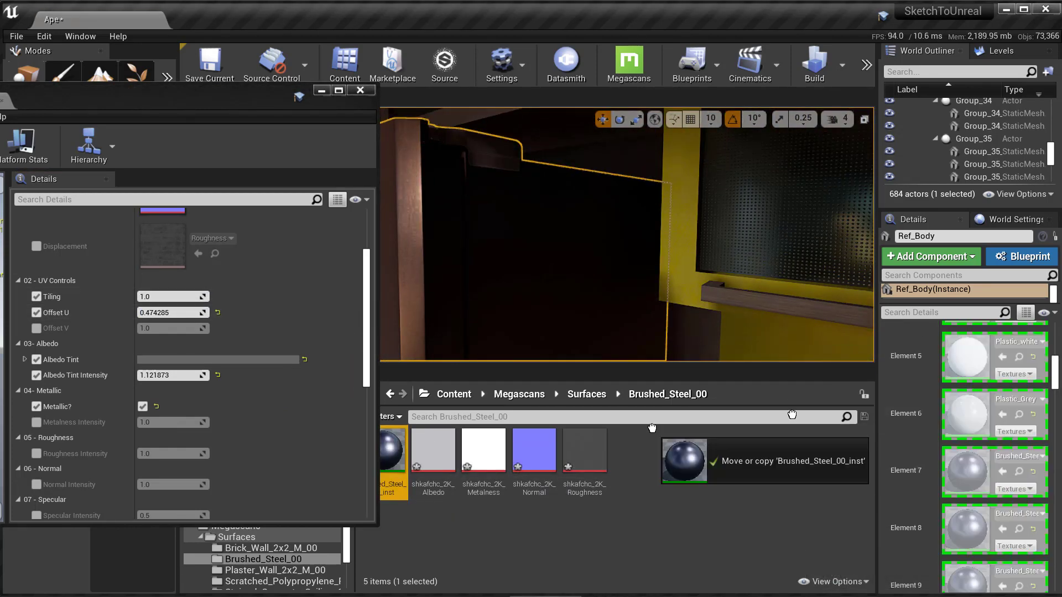
{"action": "key", "text": "ctrl+z"}
{"action": "mouse_move", "coordinate": [519, 289]}
{"action": "right_mouse_down"}
{"action": "mouse_move", "coordinate": [608, 255]}
{"action": "mouse_move", "coordinate": [553, 260]}
{"action": "right_mouse_up"}
{"action": "key", "text": "ctrl+s"}
Place a Sphere Reflection Capture in front of the fridge with influence radius 120
{"action": "left_click", "coordinate": [82, 105]}
{"action": "type", "text": "ref"}
{"action": "left_click_drag", "start_coordinate": [94, 198], "coordinate": [362, 253]}
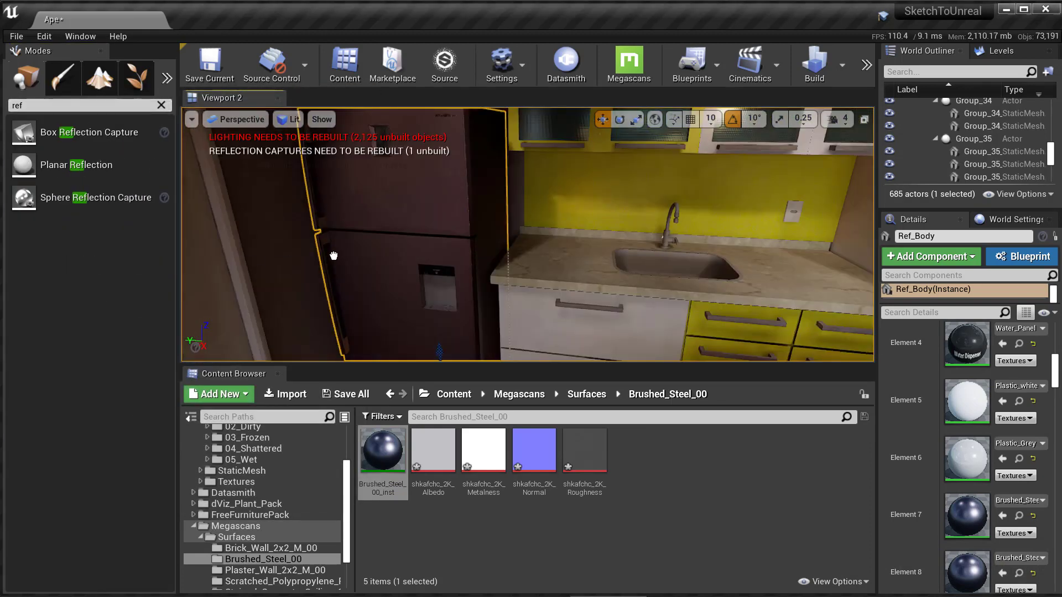
{"action": "key", "text": "f"}
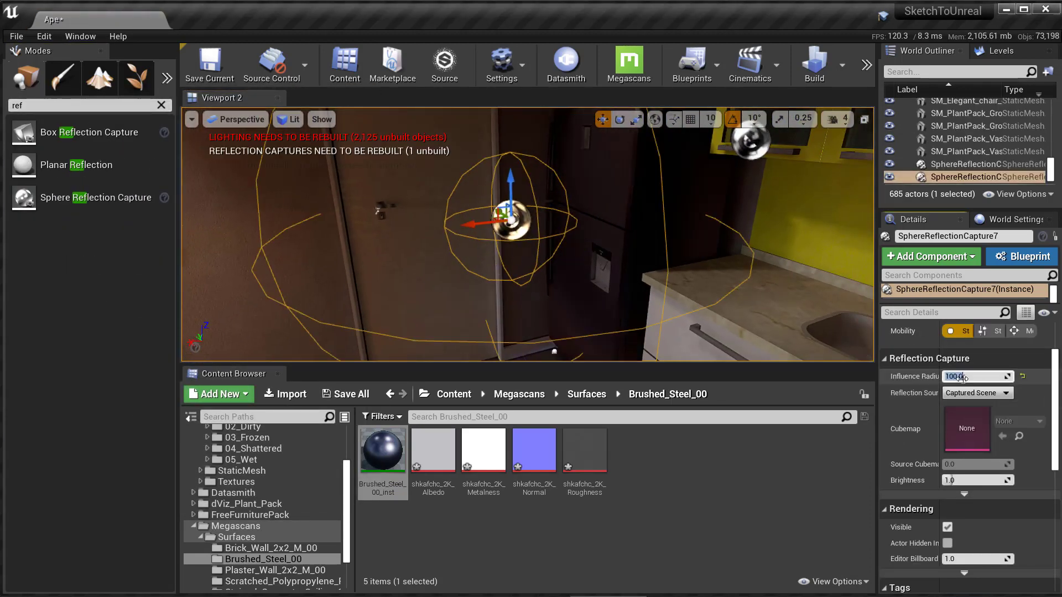
{"action": "left_click_drag", "start_coordinate": [961, 377], "coordinate": [990, 377]}
{"action": "right_click_drag", "start_coordinate": [525, 237], "coordinate": [486, 266]}
{"action": "key", "text": "Return"}
Apply Brushed_Steel_00_inst to oven box Box024 and both material slots of panel Plane124
{"action": "left_click", "coordinate": [498, 232]}
{"action": "left_click", "coordinate": [486, 265]}
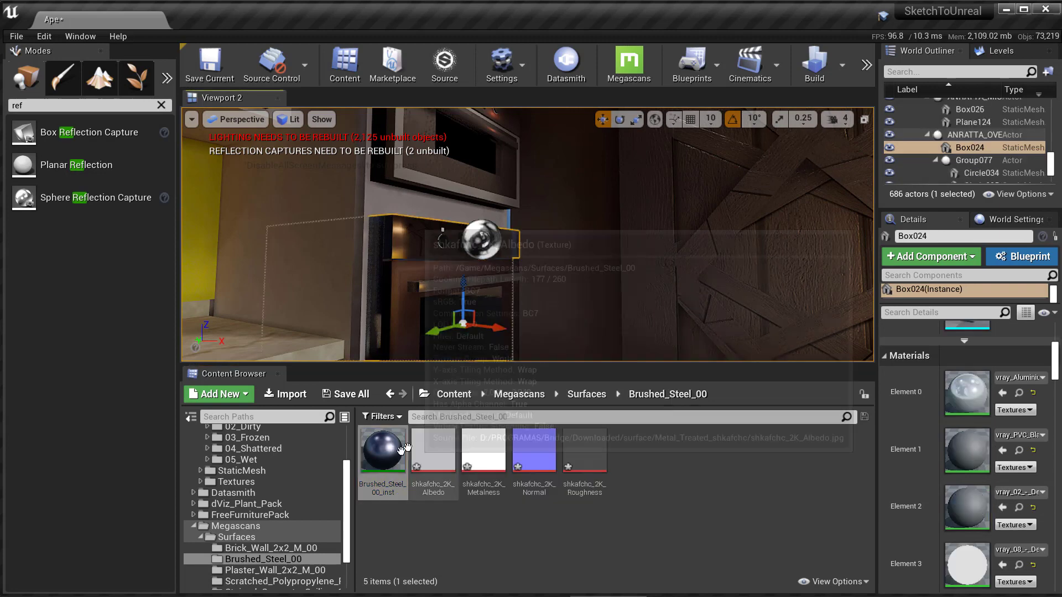
{"action": "left_click_drag", "start_coordinate": [406, 446], "coordinate": [481, 243]}
{"action": "double_click", "coordinate": [383, 451]}
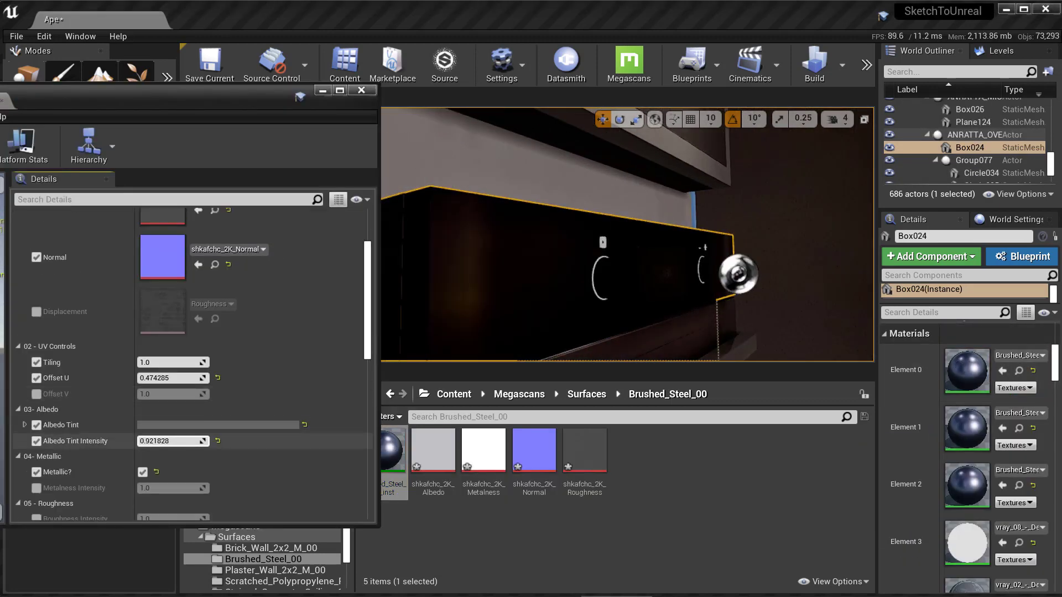
{"action": "right_click_drag", "start_coordinate": [552, 248], "coordinate": [581, 237]}
{"action": "left_click", "coordinate": [553, 249]}
{"action": "left_click_drag", "start_coordinate": [394, 462], "coordinate": [922, 398]}
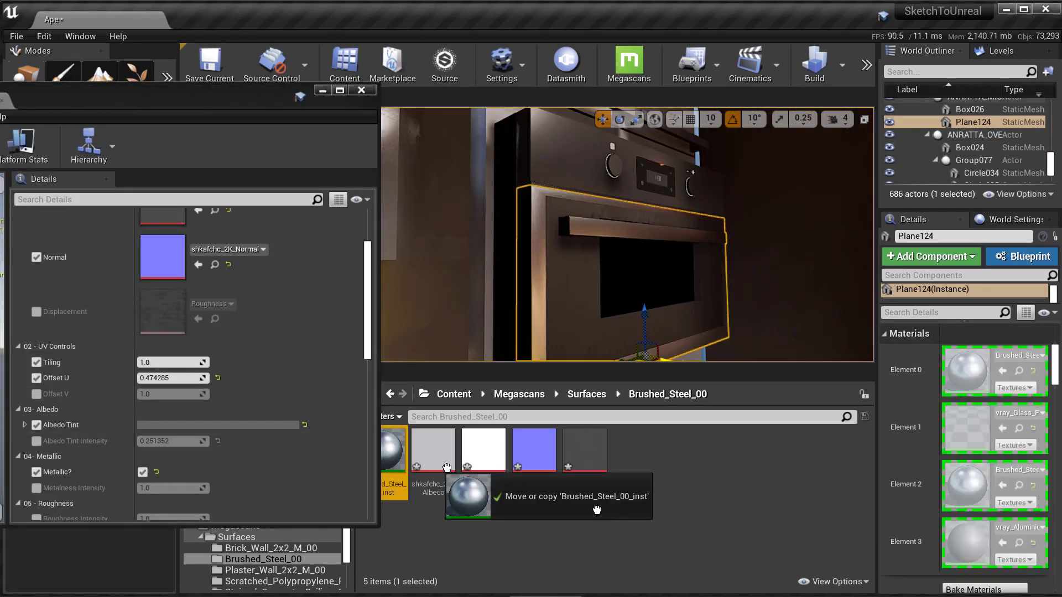
{"action": "left_click_drag", "start_coordinate": [596, 509], "coordinate": [966, 428]}
Select the cabinet box Agrupar_20 and switch the viewport to lightmap density view
{"action": "double_click", "coordinate": [969, 109]}
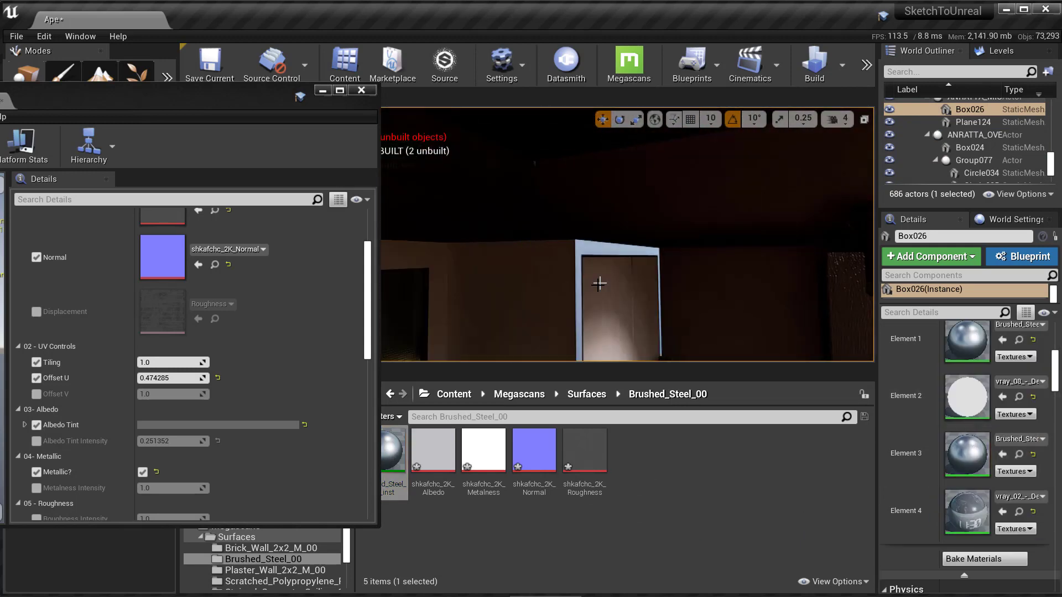
{"action": "left_click", "coordinate": [599, 283]}
{"action": "right_click_drag", "start_coordinate": [497, 227], "coordinate": [622, 272]}
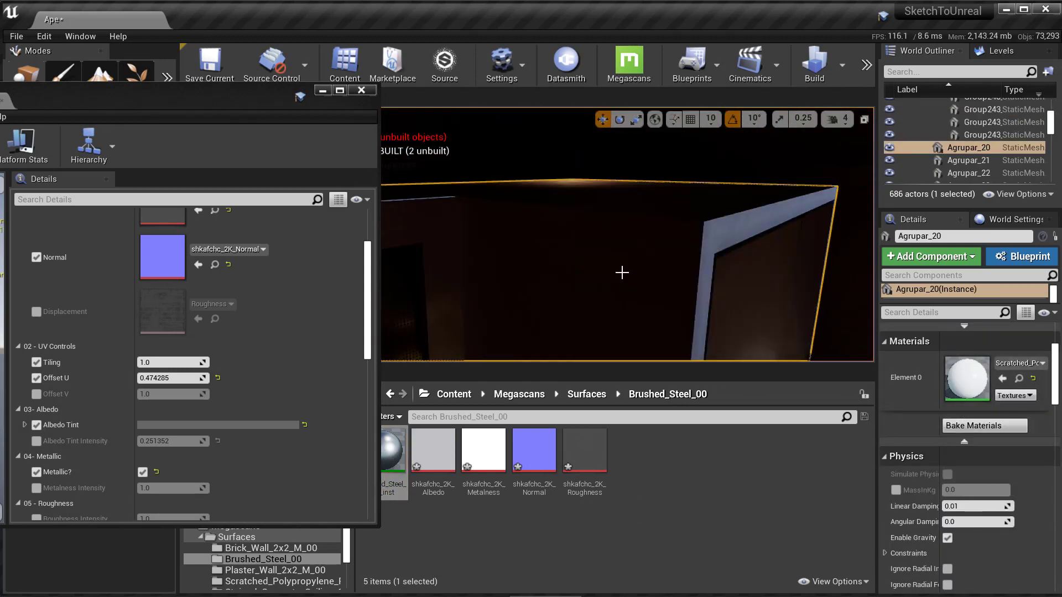
{"action": "left_click", "coordinate": [557, 199]}
{"action": "key", "text": "alt+0"}
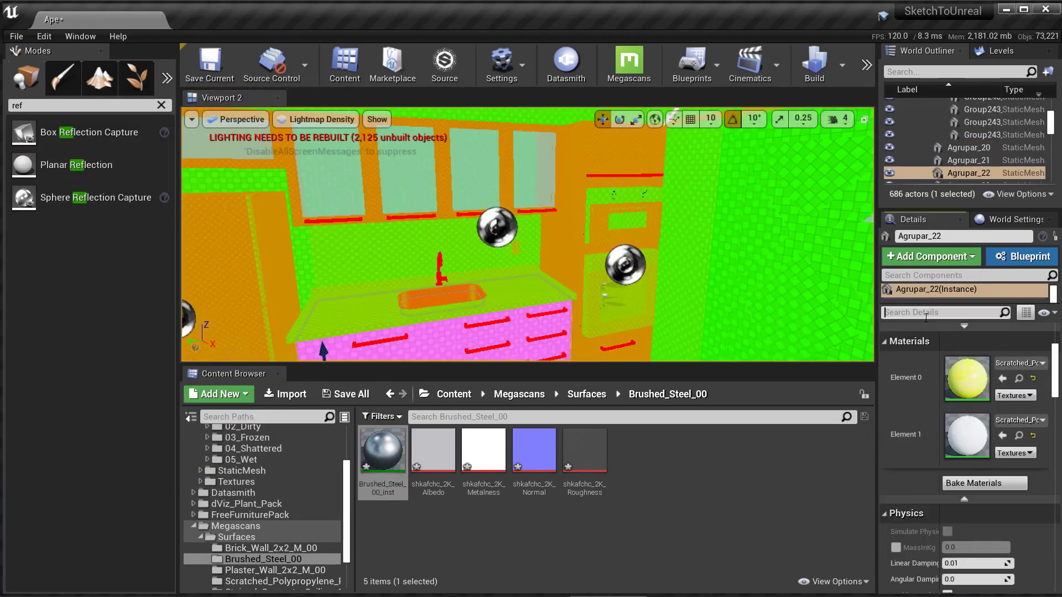
Return to Lit view, select the sink drain, and apply Aluminum_00_inst to the door handle
{"action": "left_click", "coordinate": [368, 286]}
{"action": "key", "text": "alt+4"}
{"action": "key", "text": "f"}
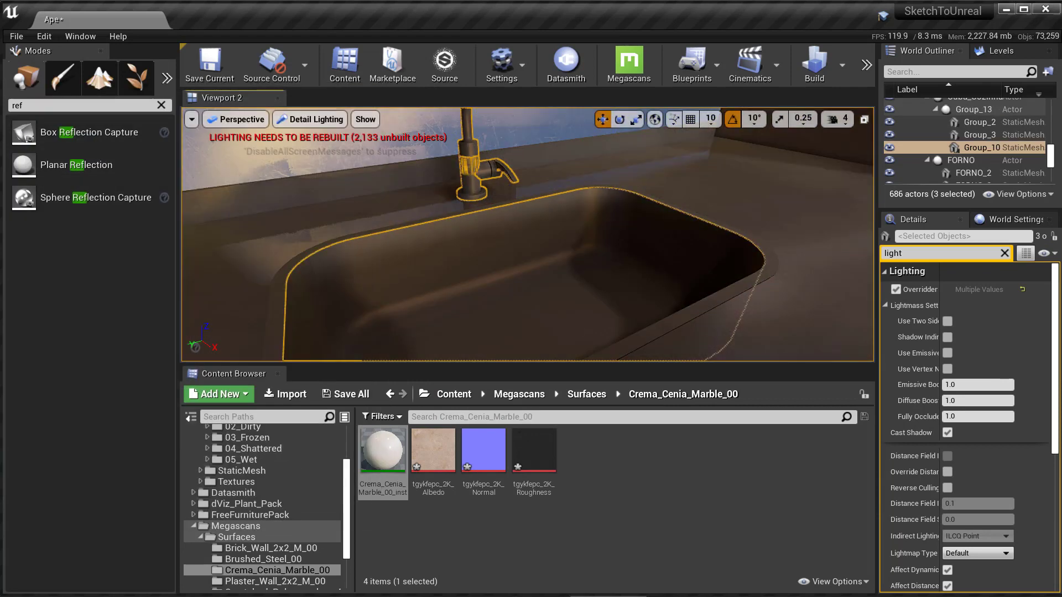
{"action": "left_click", "coordinate": [497, 339]}
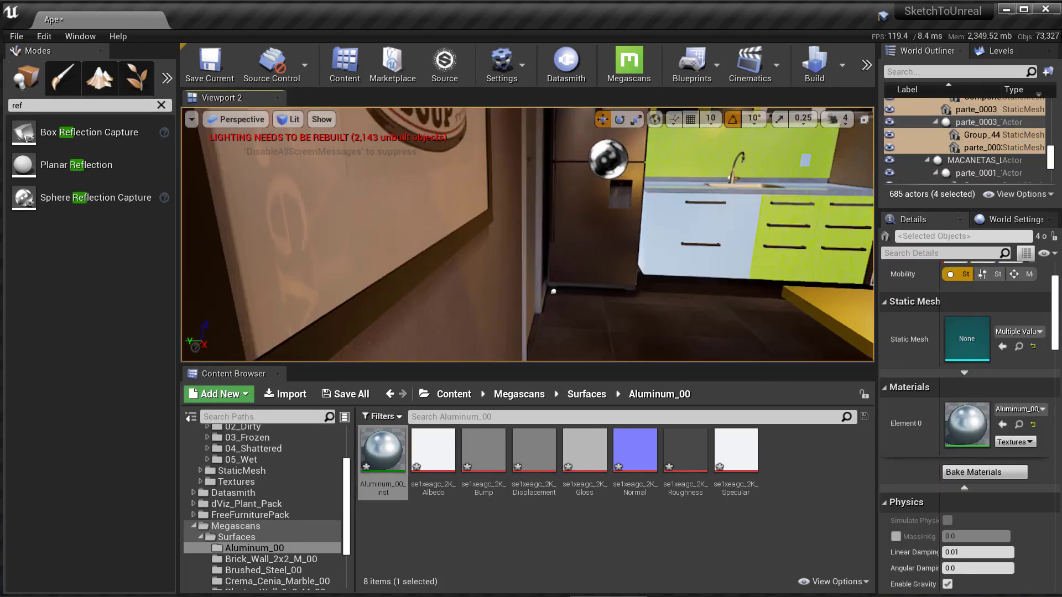
{"action": "left_click_drag", "start_coordinate": [398, 458], "coordinate": [402, 357]}
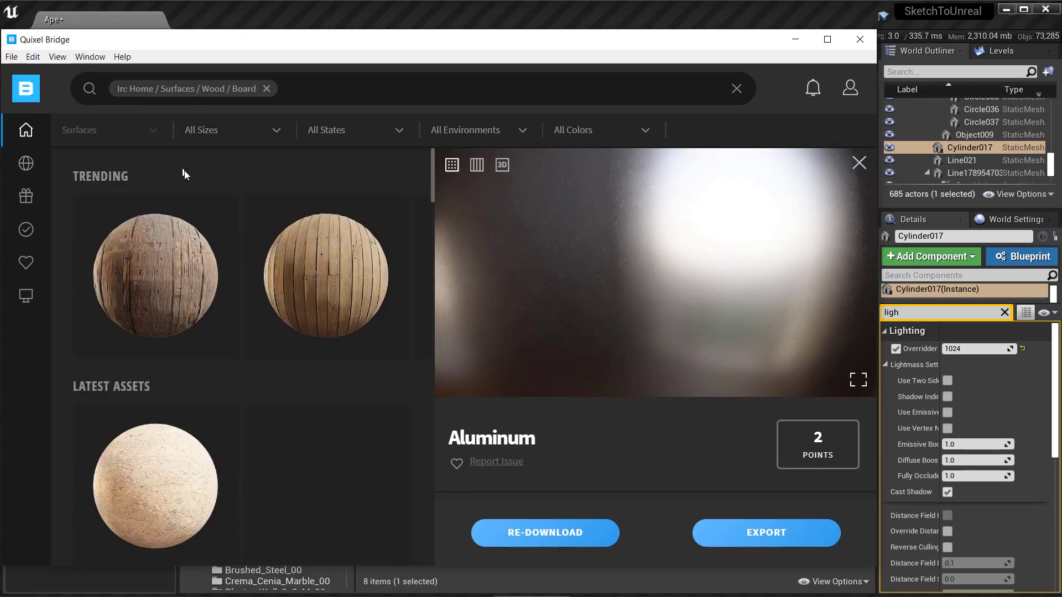
Download Wooden Panel 2x2 M from Bridge's Wood > Board surfaces and move Bridge aside
{"action": "left_click", "coordinate": [212, 259]}
{"action": "scroll", "coordinate": [212, 260], "scroll_direction": "down", "scroll_amount": 3}
{"action": "left_click", "coordinate": [170, 331]}
{"action": "scroll", "coordinate": [308, 339], "scroll_direction": "down", "scroll_amount": 3}
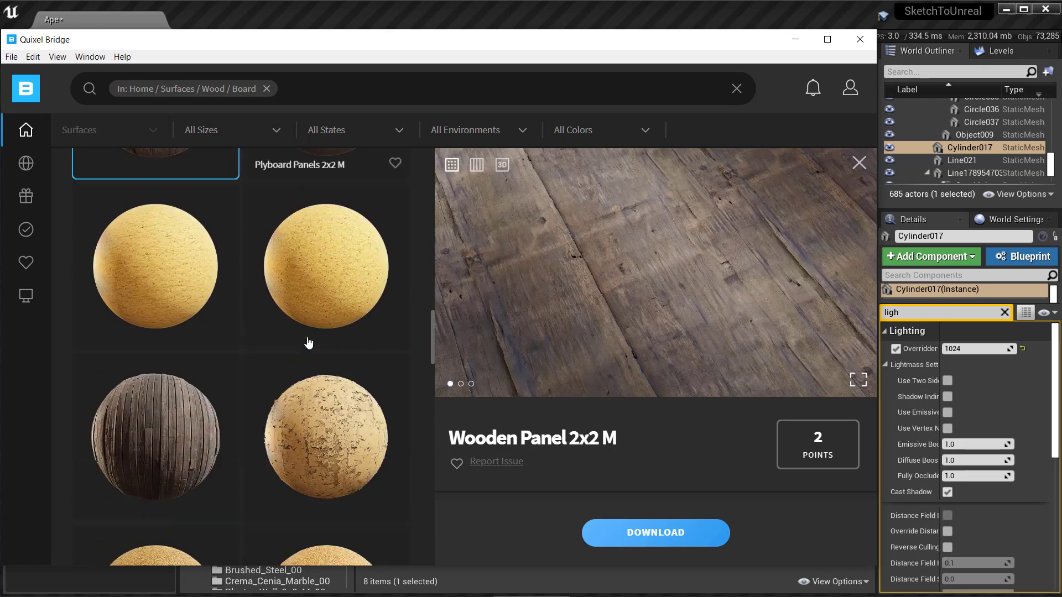
{"action": "scroll", "coordinate": [261, 391], "scroll_direction": "down", "scroll_amount": 3}
{"action": "left_click", "coordinate": [653, 531]}
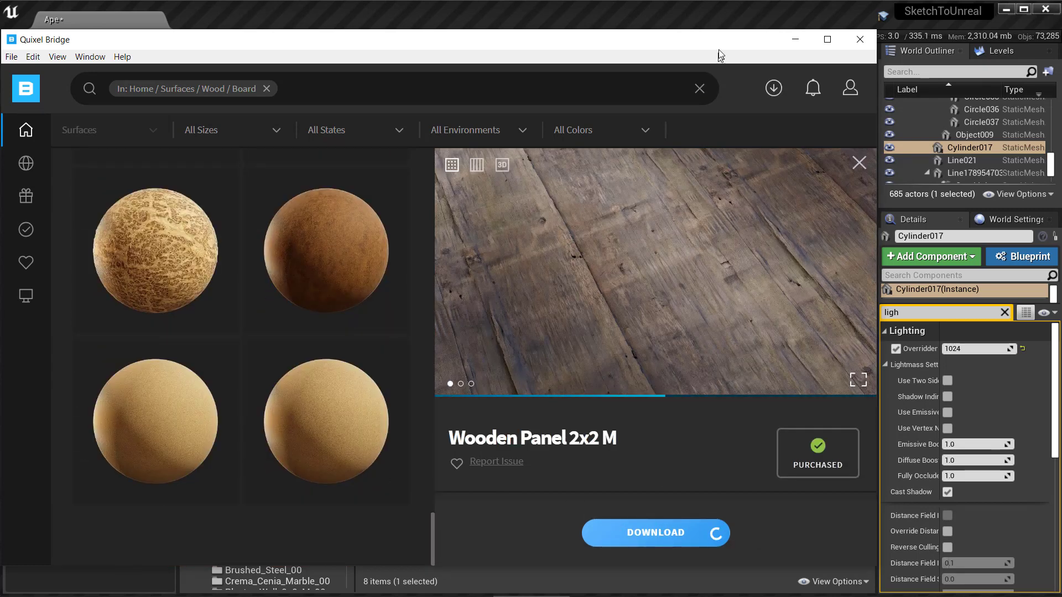
{"action": "mouse_move", "coordinate": [722, 40]}
{"action": "left_mouse_down"}
{"action": "mouse_move", "coordinate": [346, 40]}
{"action": "mouse_move", "coordinate": [329, 30]}
{"action": "left_mouse_up"}
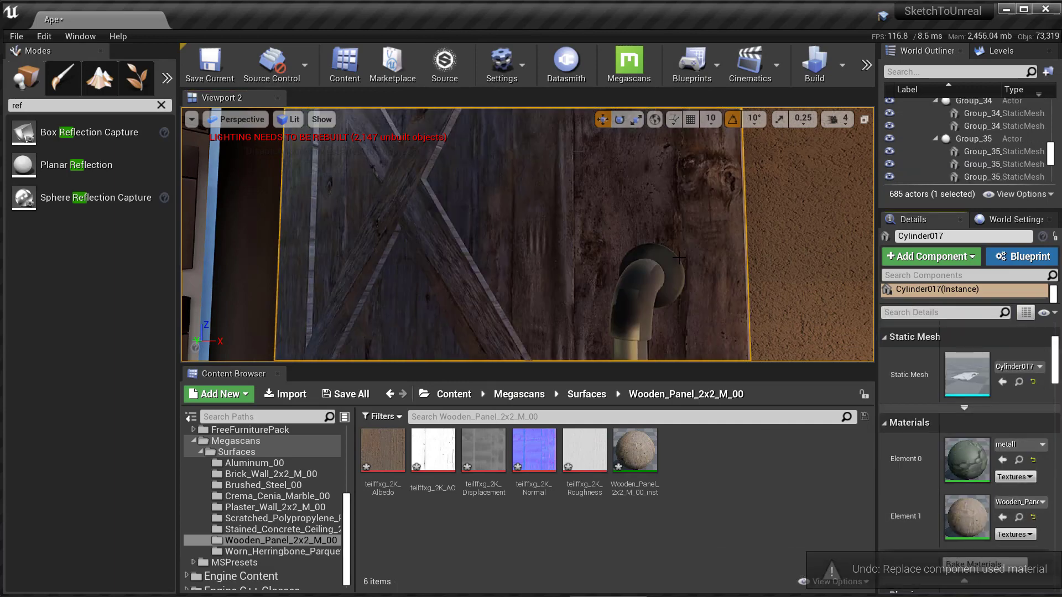
Set the Wooden Panel instance tiling to 1 with a warm albedo tint at about 1.07
{"action": "double_click", "coordinate": [635, 451]}
{"action": "type", "text": "1"}
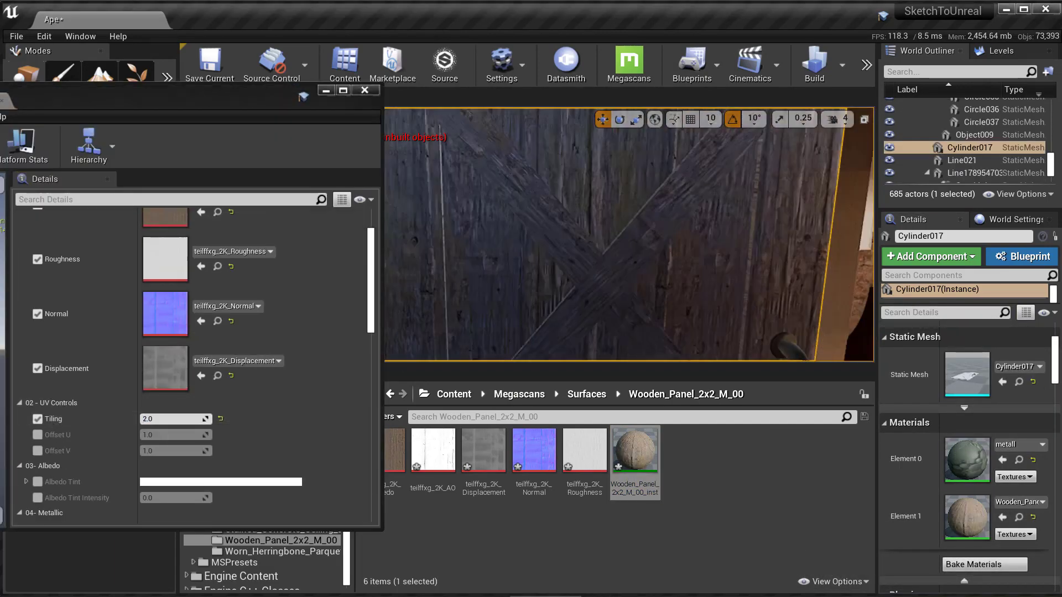
{"action": "key", "text": "Return"}
{"action": "left_click", "coordinate": [37, 481]}
{"action": "left_click", "coordinate": [37, 498]}
{"action": "left_click", "coordinate": [221, 481]}
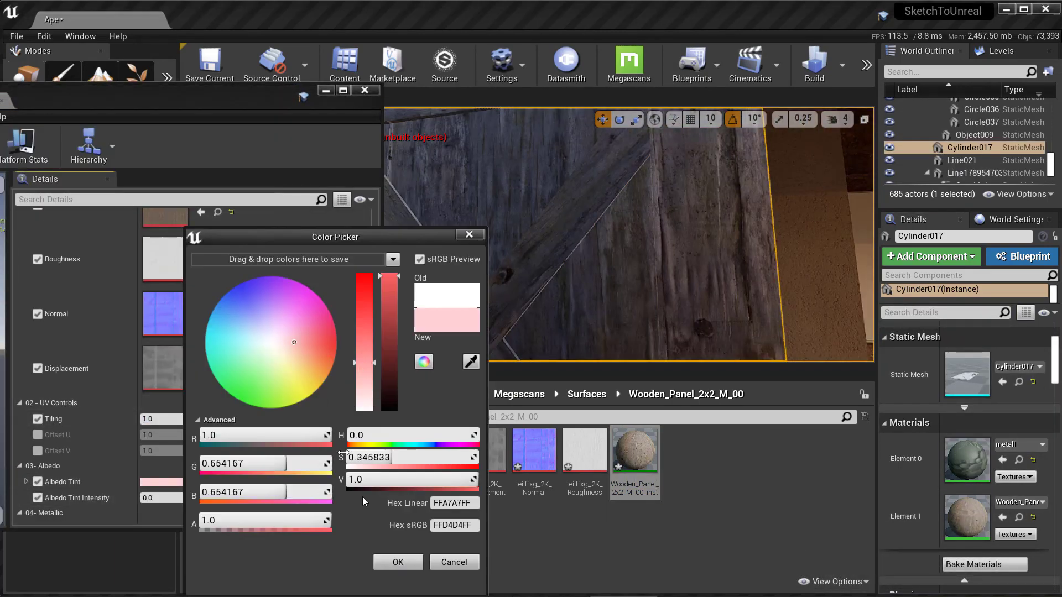
{"action": "left_click_drag", "start_coordinate": [166, 497], "coordinate": [207, 497]}
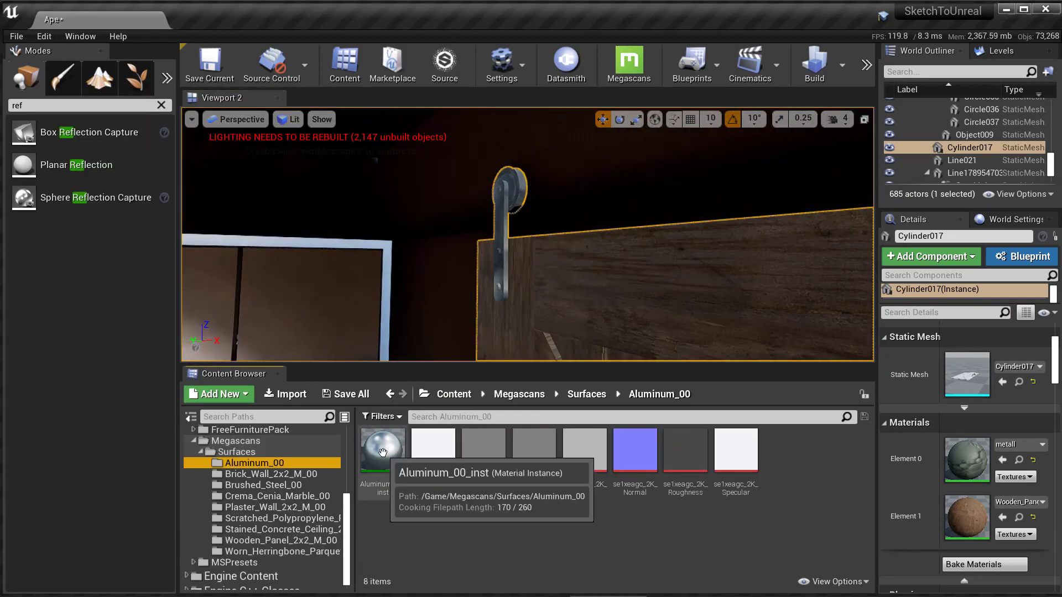
Apply Brushed_Steel_00 to the cylinder's first material slot and Plaster_Wall_2x2_M_00 to a wall
{"action": "left_click", "coordinate": [263, 484]}
{"action": "left_click_drag", "start_coordinate": [383, 451], "coordinate": [581, 206]}
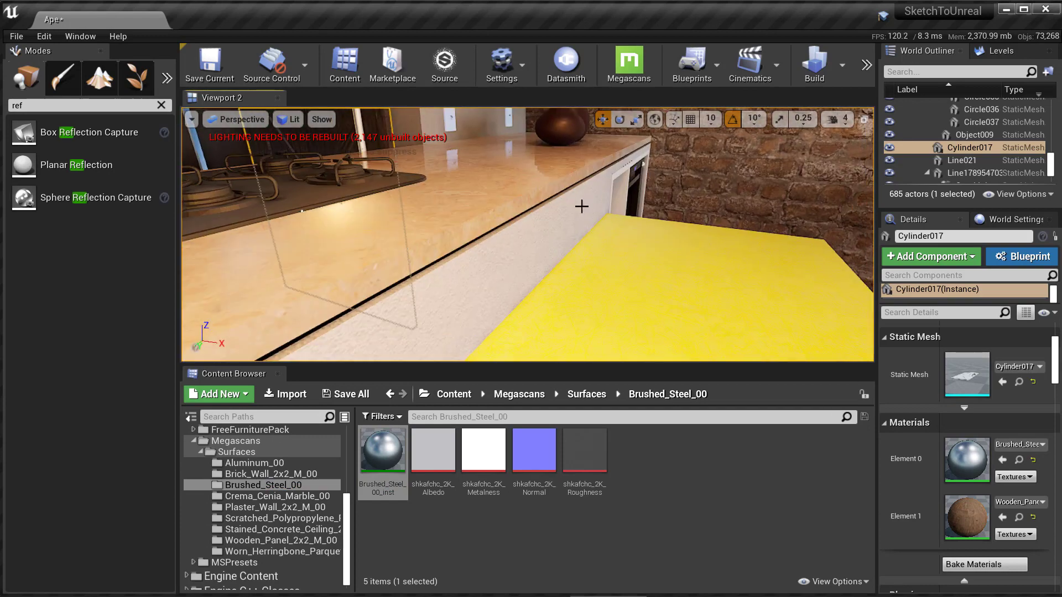
{"action": "left_click", "coordinate": [275, 507]}
{"action": "left_click_drag", "start_coordinate": [383, 451], "coordinate": [426, 331]}
{"action": "right_click_drag", "start_coordinate": [427, 332], "coordinate": [447, 189]}
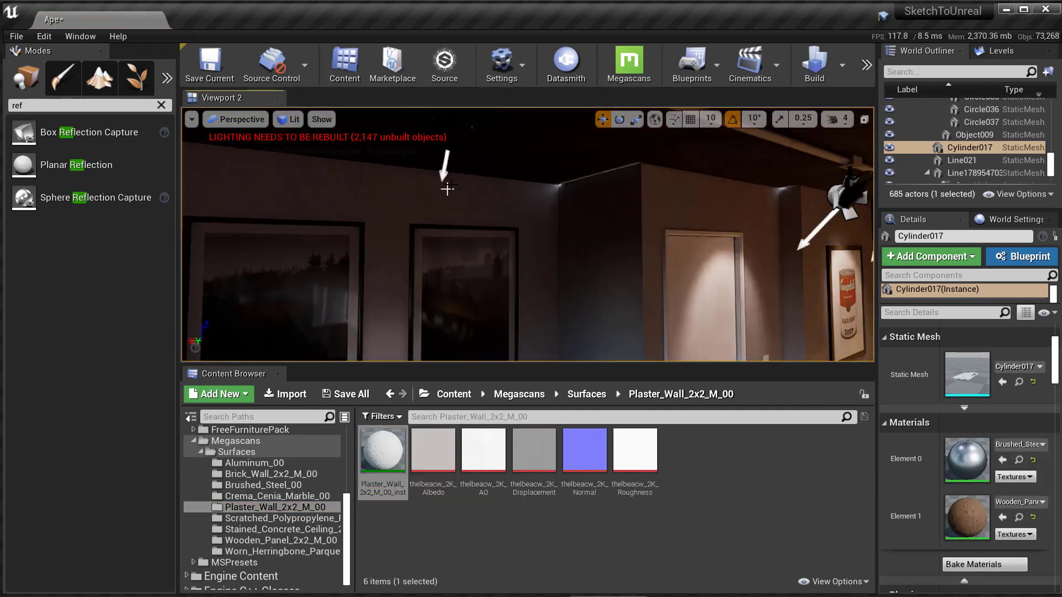
Set the spotlight's attenuation radius to 550
{"action": "type", "text": "550"}
{"action": "key", "text": "Return"}
{"action": "right_click_drag", "start_coordinate": [498, 233], "coordinate": [376, 143]}
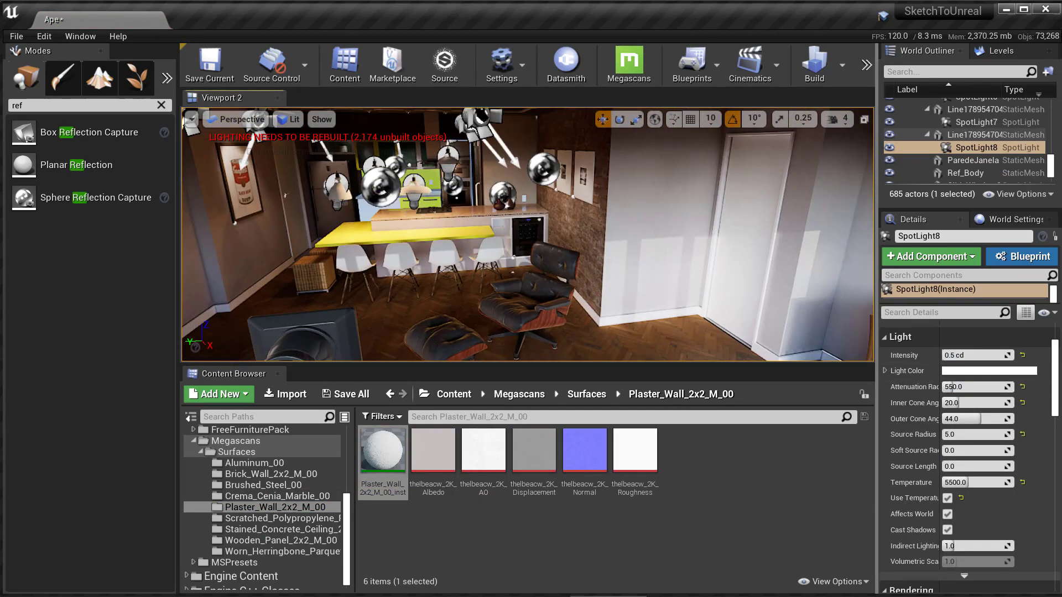
In lighting detail view, raise the lounge chair mesh and plaster wall lightmap resolutions
{"action": "left_click", "coordinate": [842, 71]}
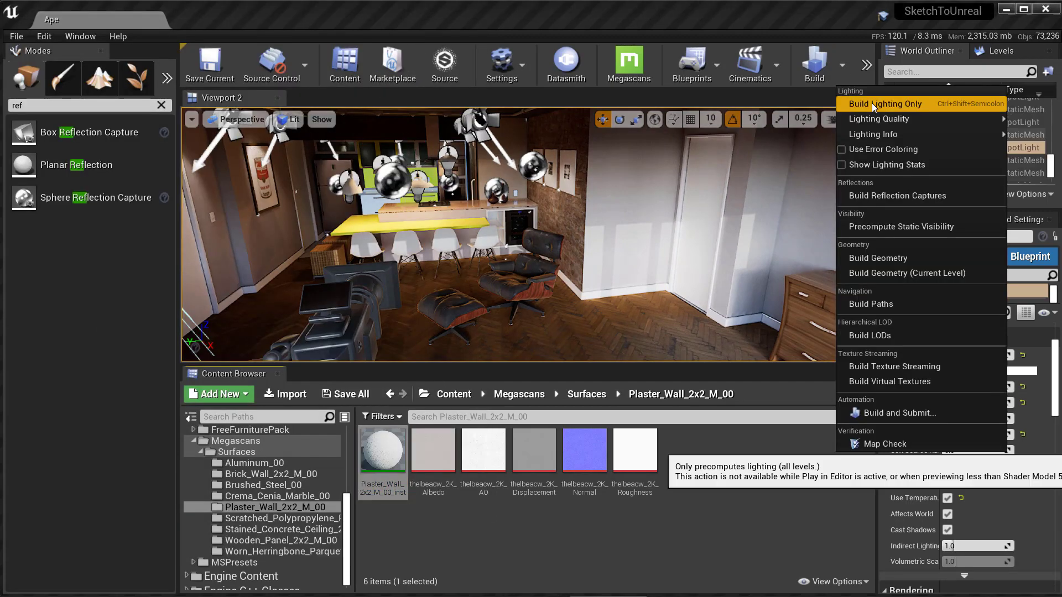
{"action": "key", "text": "alt+0"}
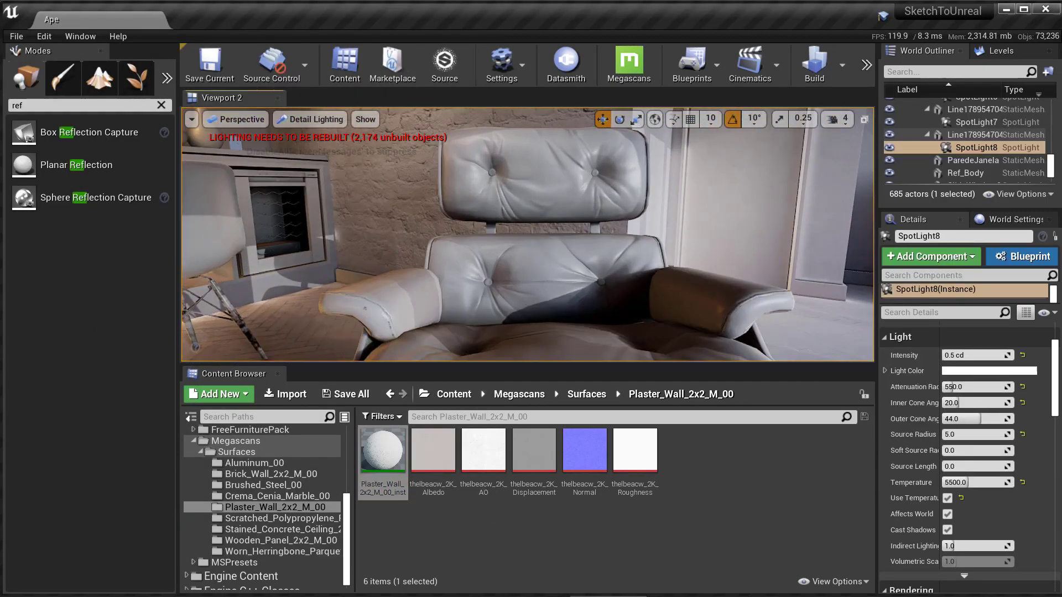
{"action": "left_click", "coordinate": [522, 267]}
{"action": "double_click", "coordinate": [570, 315]}
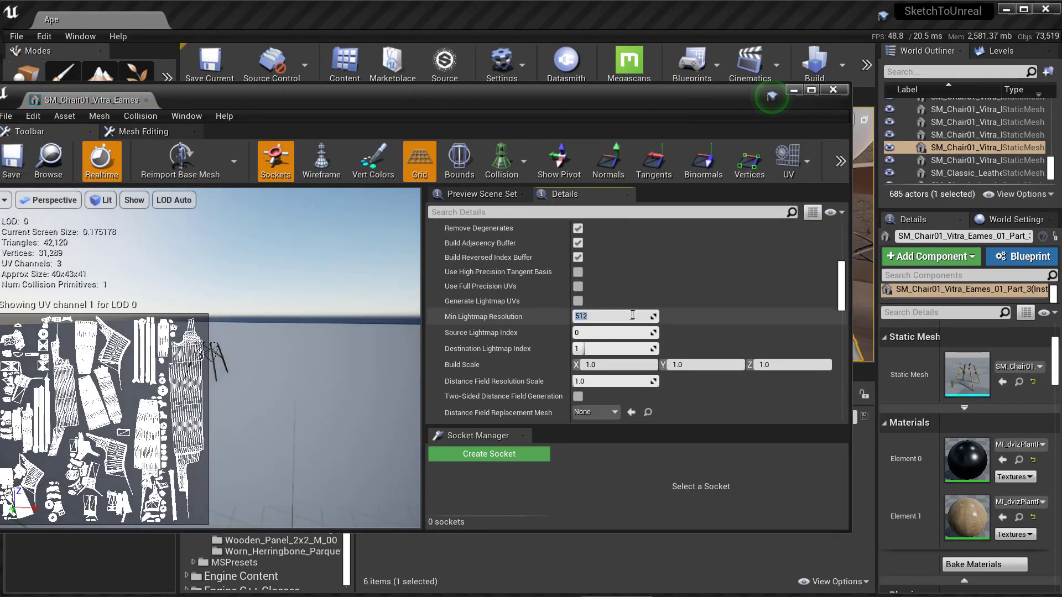
{"action": "left_click", "coordinate": [146, 100]}
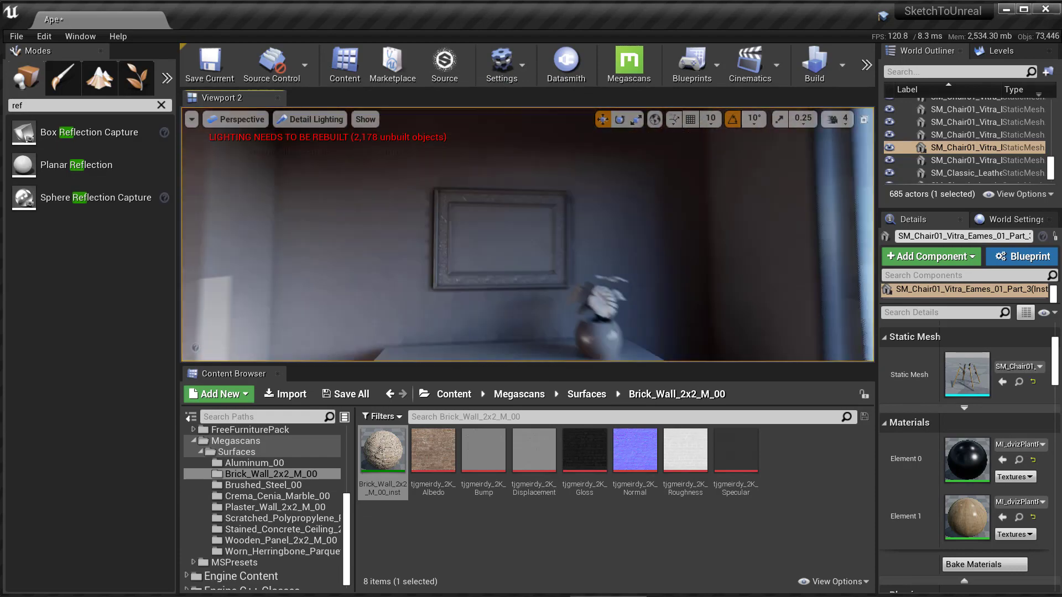
{"action": "left_click", "coordinate": [753, 233]}
{"action": "type", "text": "ligh"}
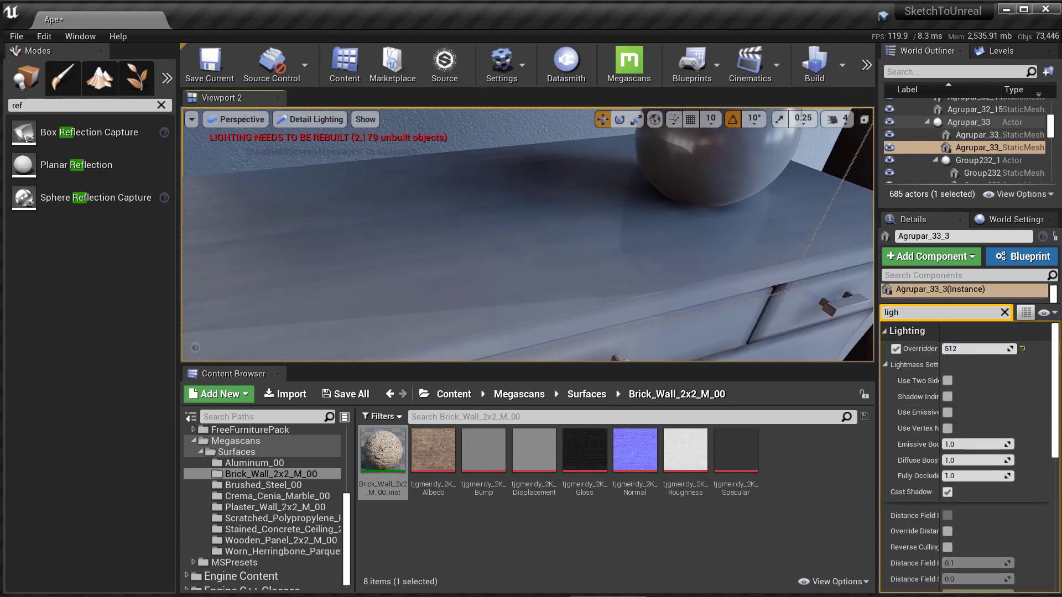
{"action": "left_click", "coordinate": [967, 349]}
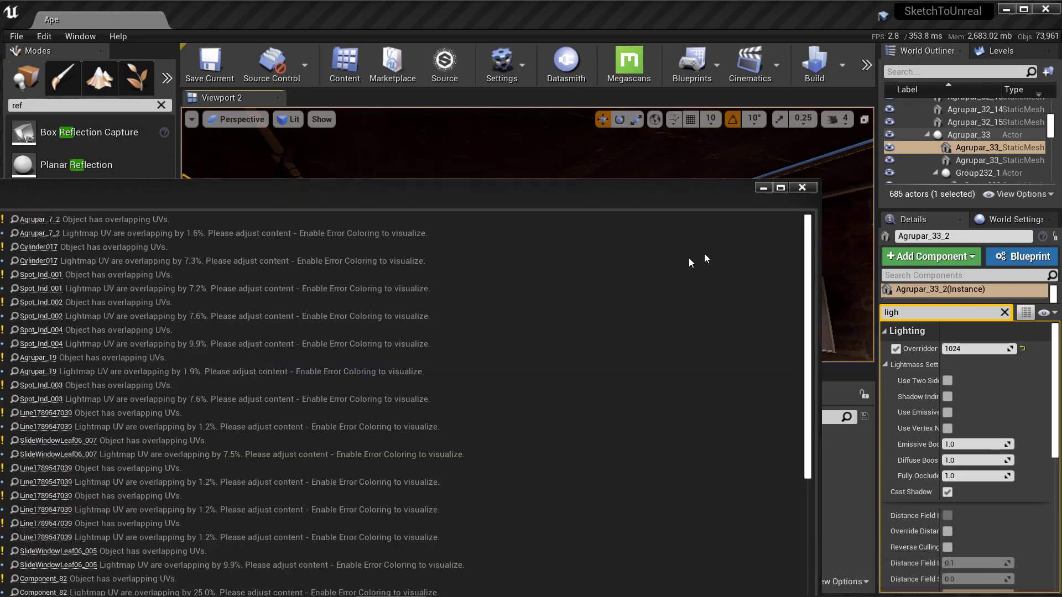
Raise the render screen percentage to 200 and select the PostProcess_NEUTRO volume
{"action": "right_click_drag", "start_coordinate": [705, 253], "coordinate": [567, 230]}
{"action": "key", "text": "Escape"}
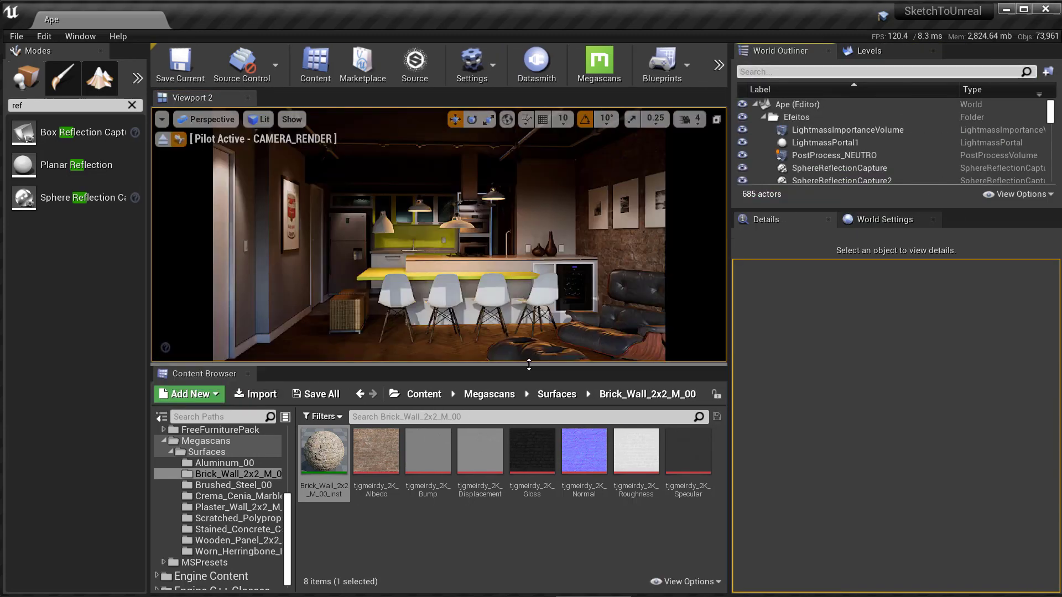
{"action": "left_click_drag", "start_coordinate": [529, 364], "coordinate": [528, 464]}
{"action": "left_click", "coordinate": [161, 119]}
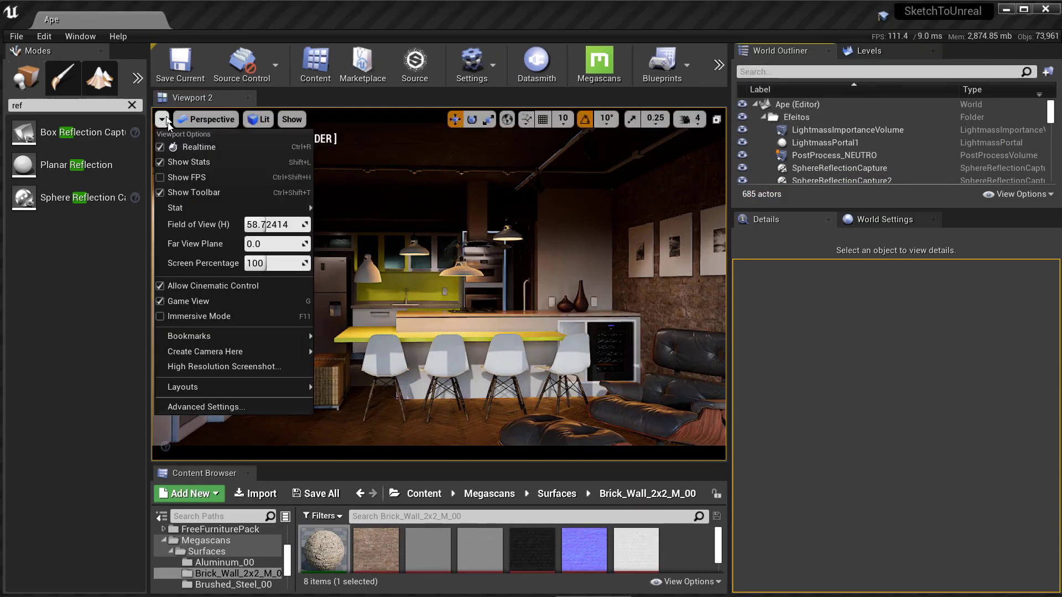
{"action": "left_click", "coordinate": [821, 131]}
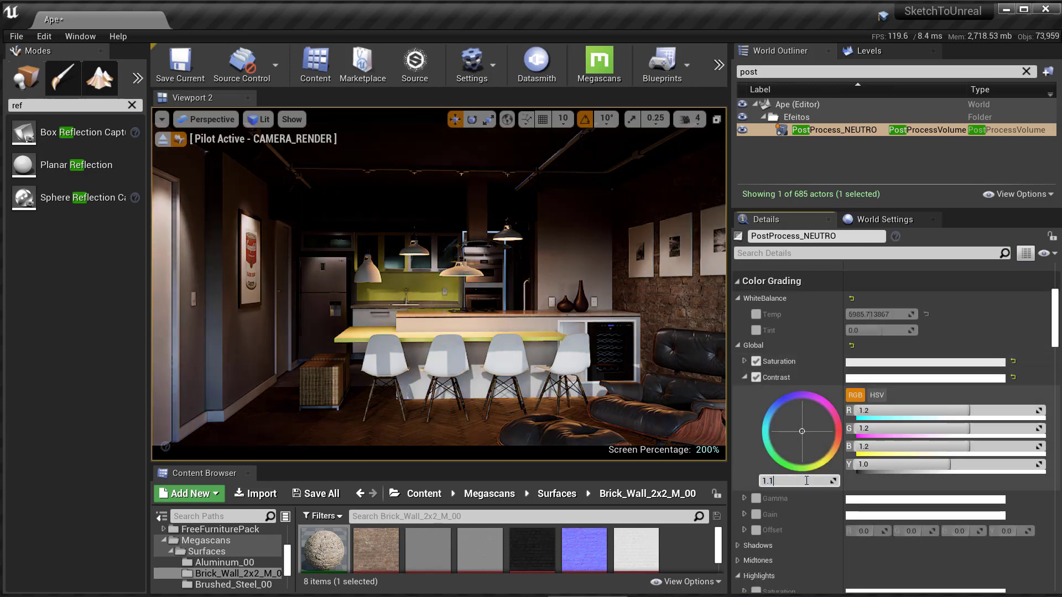
Enable global gamma plus shadow contrast, gamma and saturation adjustments on PostProcess_NEUTRO
{"action": "key", "text": "Return"}
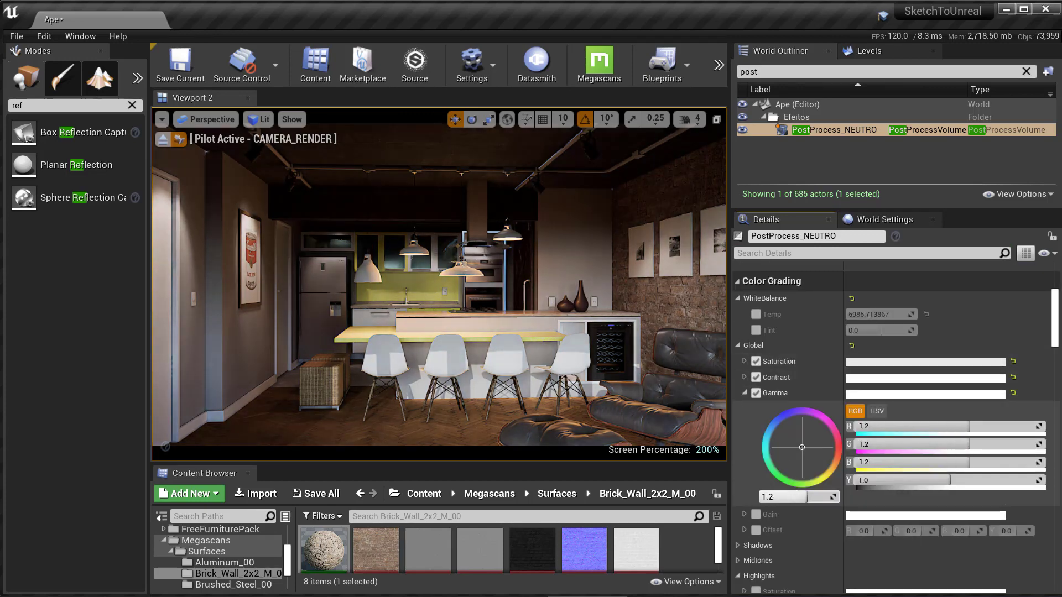
{"action": "left_click", "coordinate": [744, 378]}
{"action": "left_click", "coordinate": [755, 393]}
{"action": "scroll", "coordinate": [747, 463], "scroll_direction": "down", "scroll_amount": 1}
{"action": "scroll", "coordinate": [747, 463], "scroll_direction": "down", "scroll_amount": 1}
{"action": "left_click", "coordinate": [755, 383]}
{"action": "left_click", "coordinate": [744, 383]}
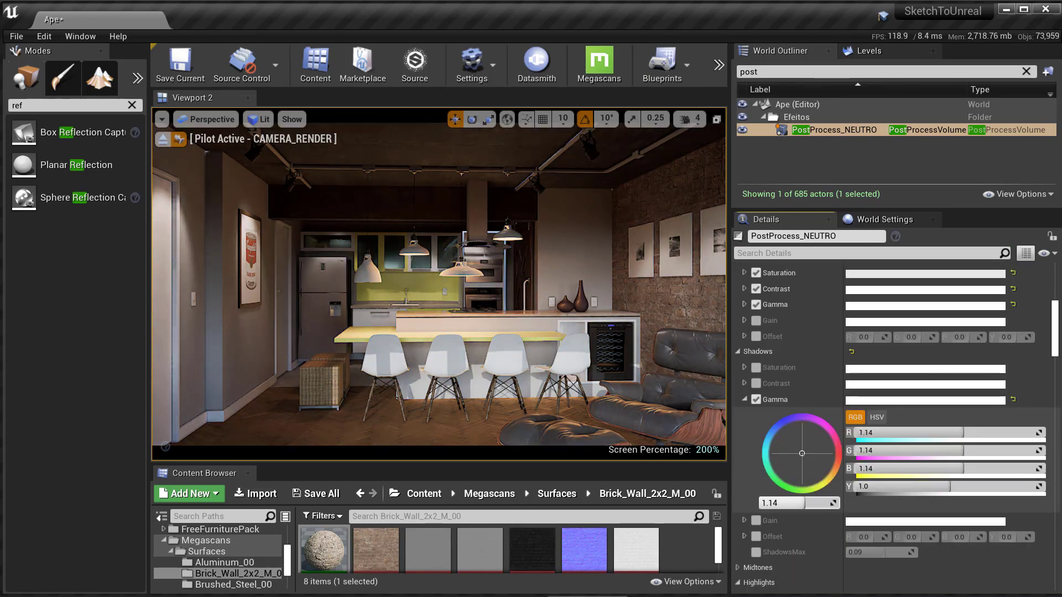
{"action": "left_click", "coordinate": [755, 504]}
{"action": "left_click", "coordinate": [744, 520]}
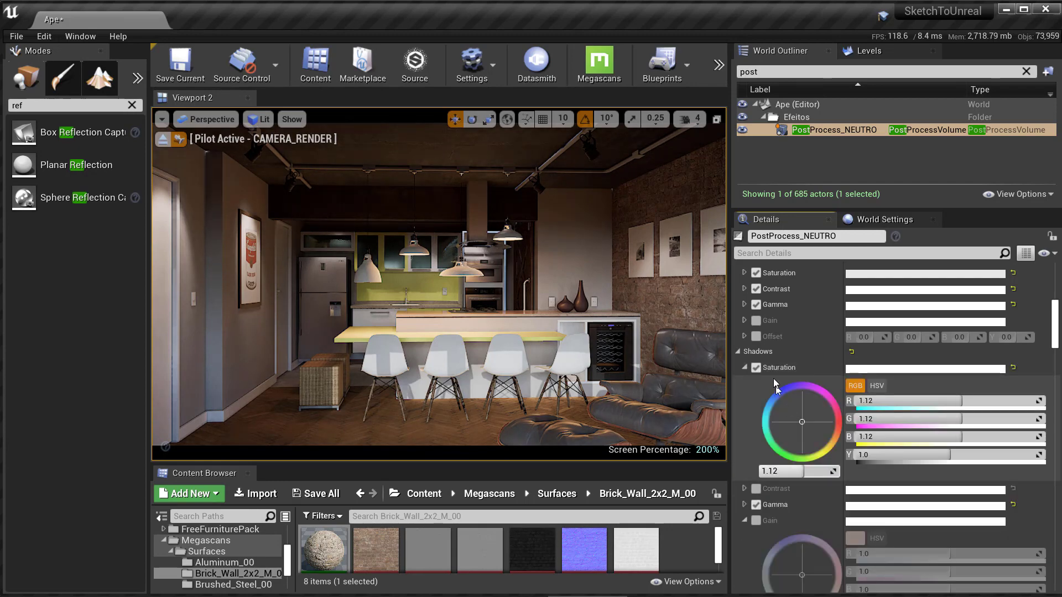
Raise the volume's Indirect Lighting Intensity and enable global contrast at 1.18
{"action": "left_click", "coordinate": [868, 253]}
{"action": "type", "text": "indirect"}
{"action": "left_click_drag", "start_coordinate": [874, 320], "coordinate": [895, 320]}
{"action": "left_click", "coordinate": [1002, 253]}
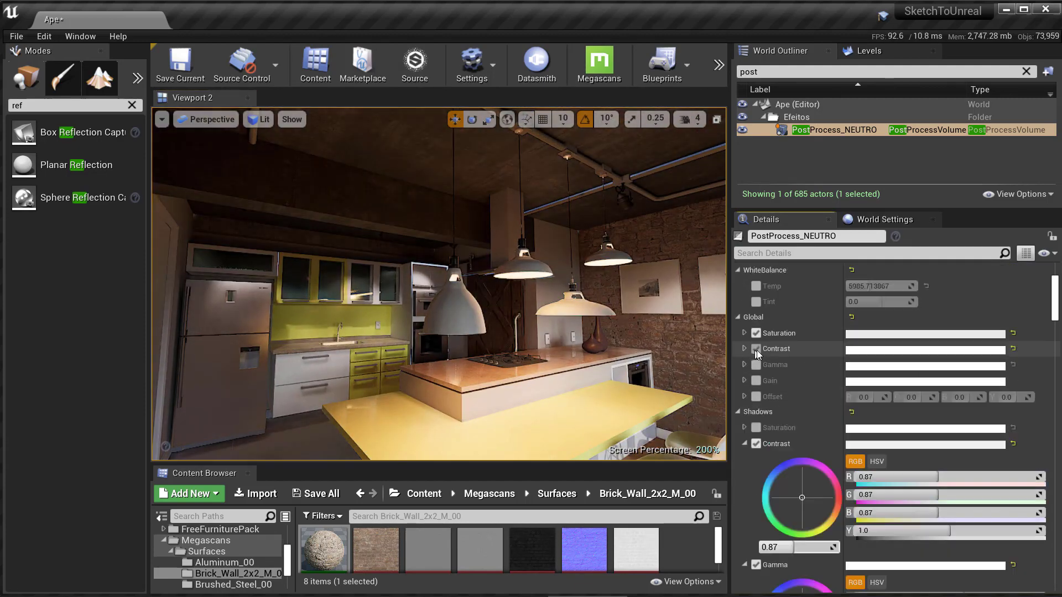
{"action": "left_click", "coordinate": [757, 350]}
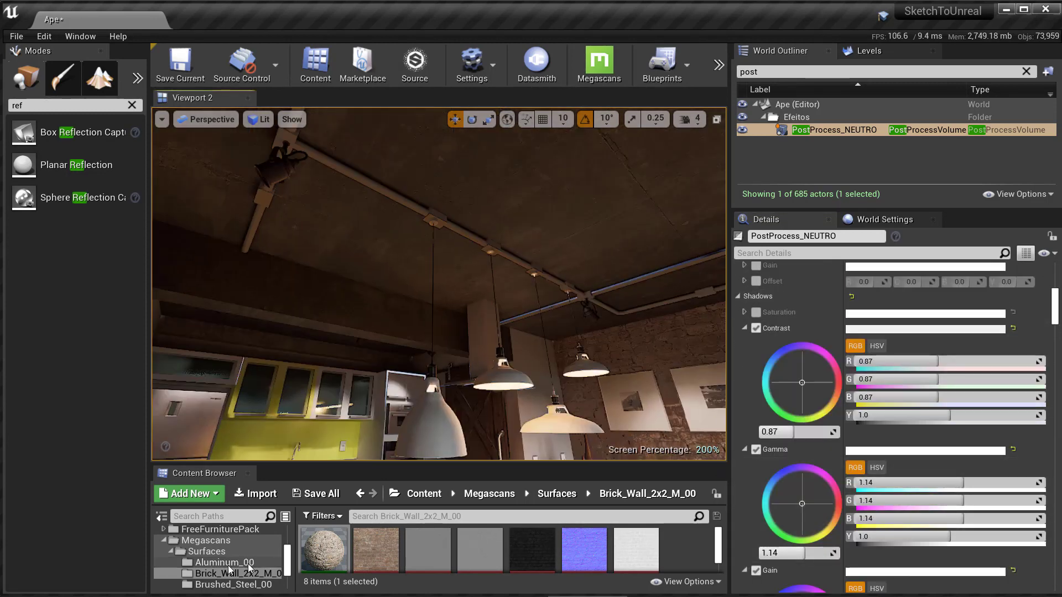
{"action": "scroll", "coordinate": [229, 569], "scroll_direction": "down", "scroll_amount": 1}
Assign the LUT_Morning colour-grading lookup table to PostProcess_NEUTRO
{"action": "left_click", "coordinate": [540, 280]}
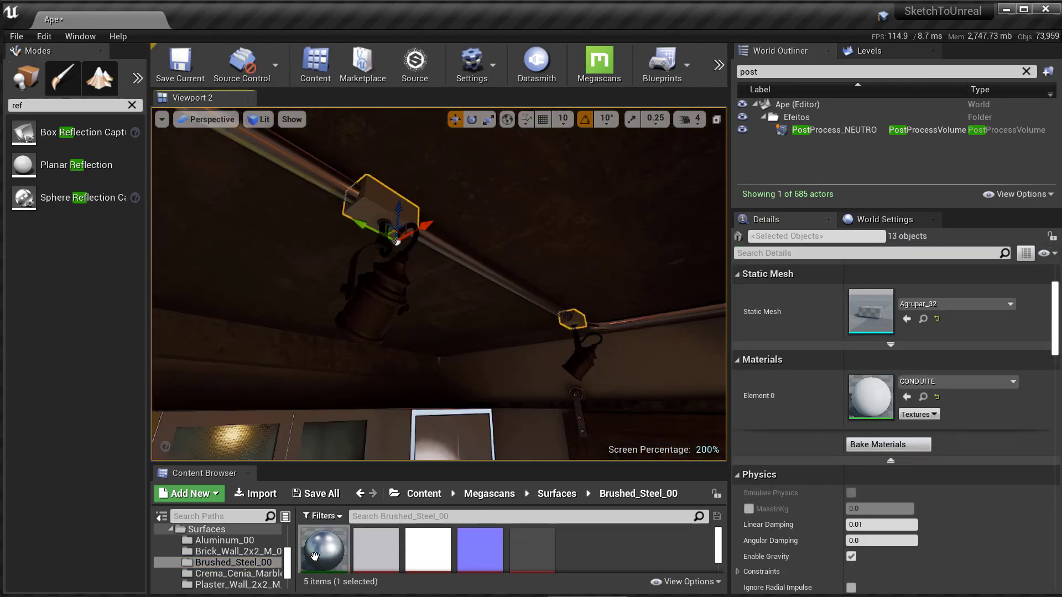
{"action": "left_click", "coordinate": [834, 130]}
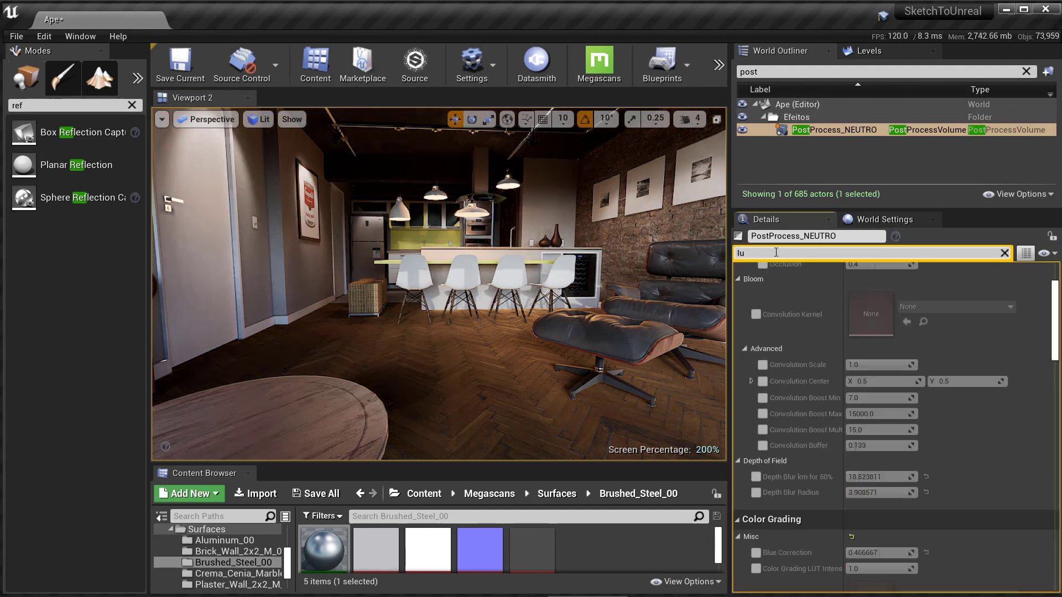
{"action": "left_click", "coordinate": [915, 541]}
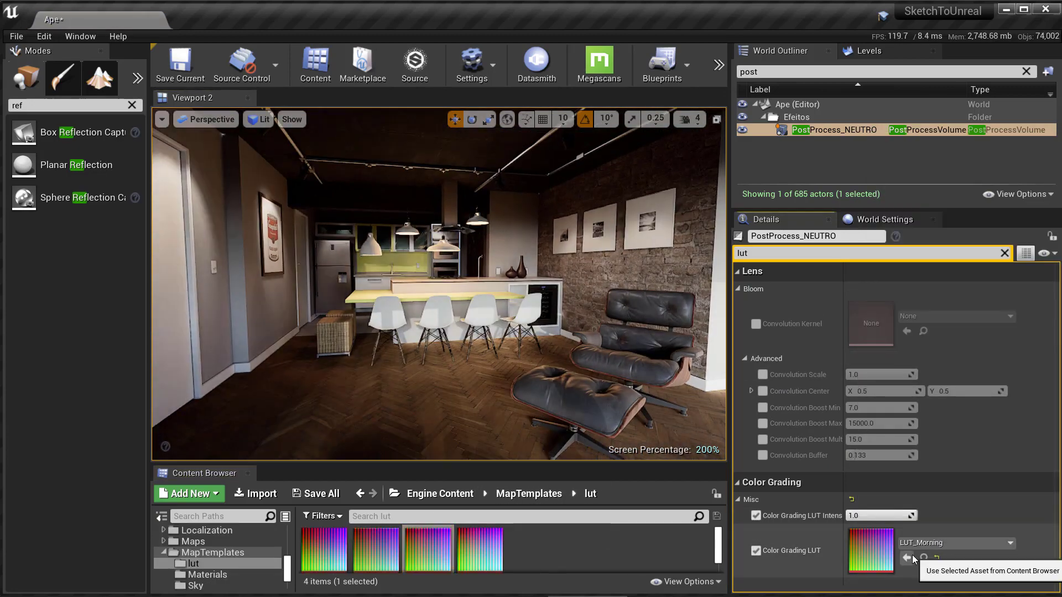
{"action": "left_click", "coordinate": [907, 557]}
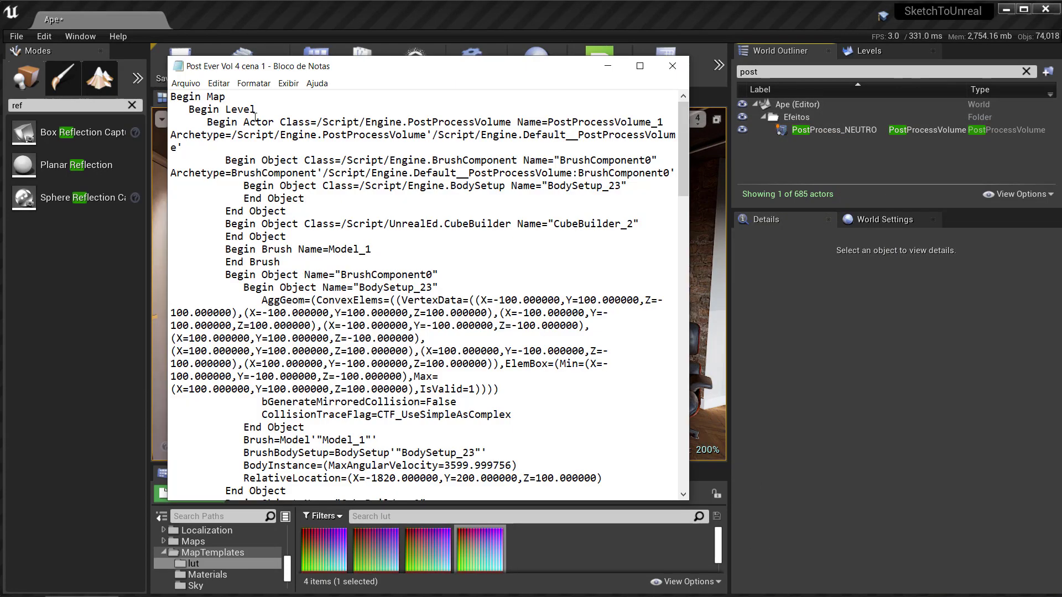
Copy the saved post-process volume text and paste the volume into the level
{"action": "key", "text": "ctrl+a"}
{"action": "right_click", "coordinate": [258, 209]}
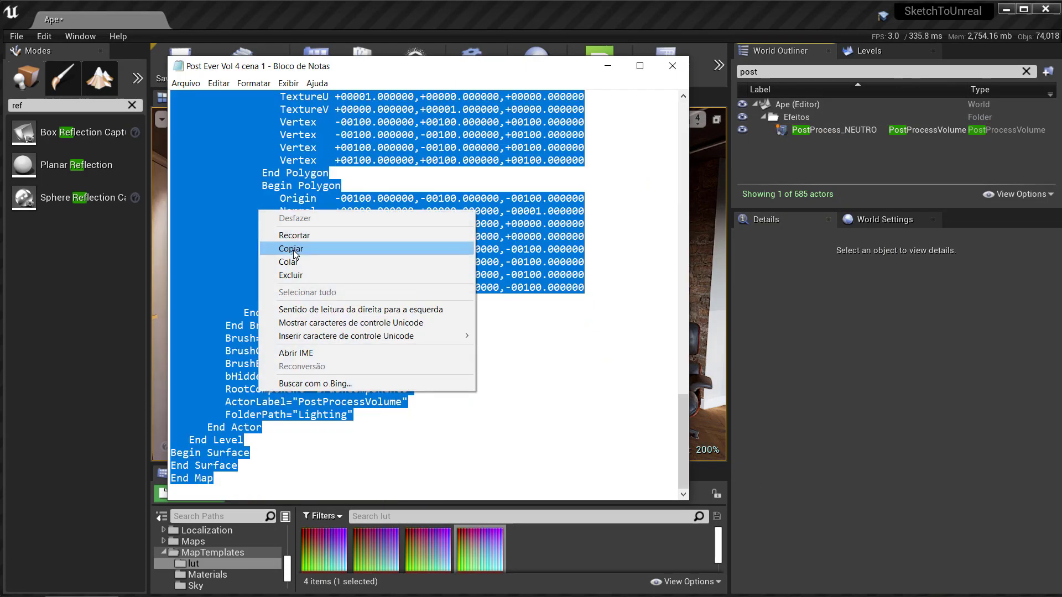
{"action": "left_click", "coordinate": [296, 249]}
{"action": "key", "text": "ctrl+v"}
Lower the pasted volume's exposure compensation to about 0.6 and switch its effect off
{"action": "left_click", "coordinate": [868, 253]}
{"action": "type", "text": "unb"}
{"action": "left_click", "coordinate": [1004, 252]}
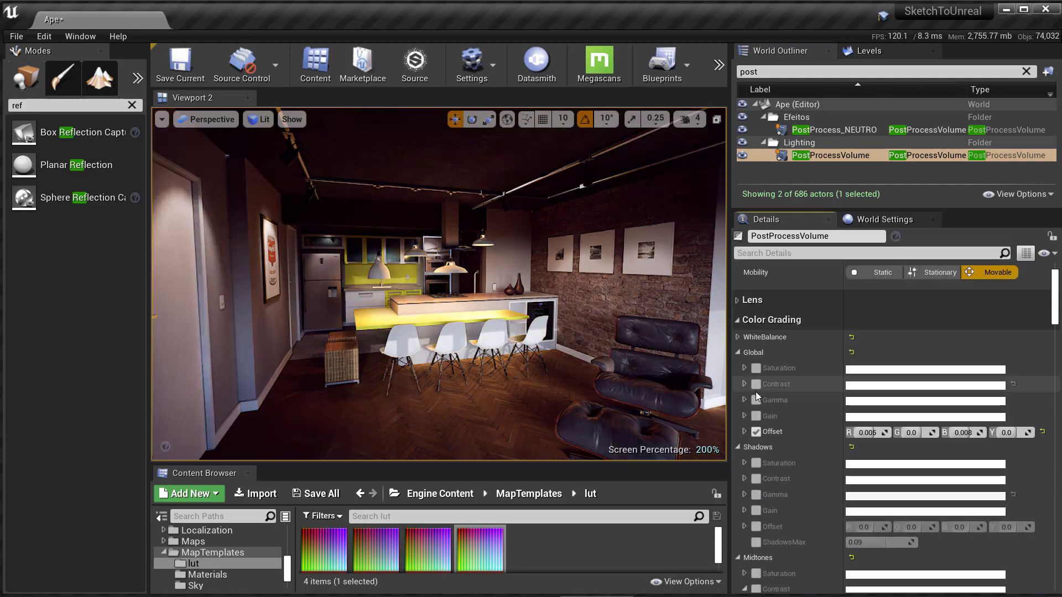
{"action": "left_click_drag", "start_coordinate": [896, 319], "coordinate": [904, 320]}
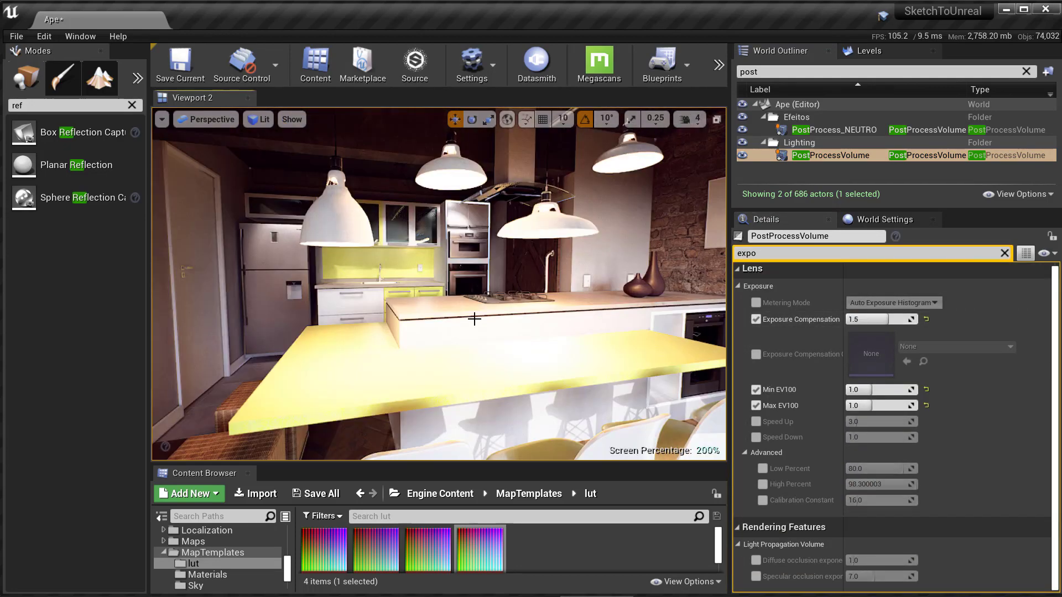
{"action": "left_click", "coordinate": [1005, 253]}
{"action": "left_click", "coordinate": [881, 384]}
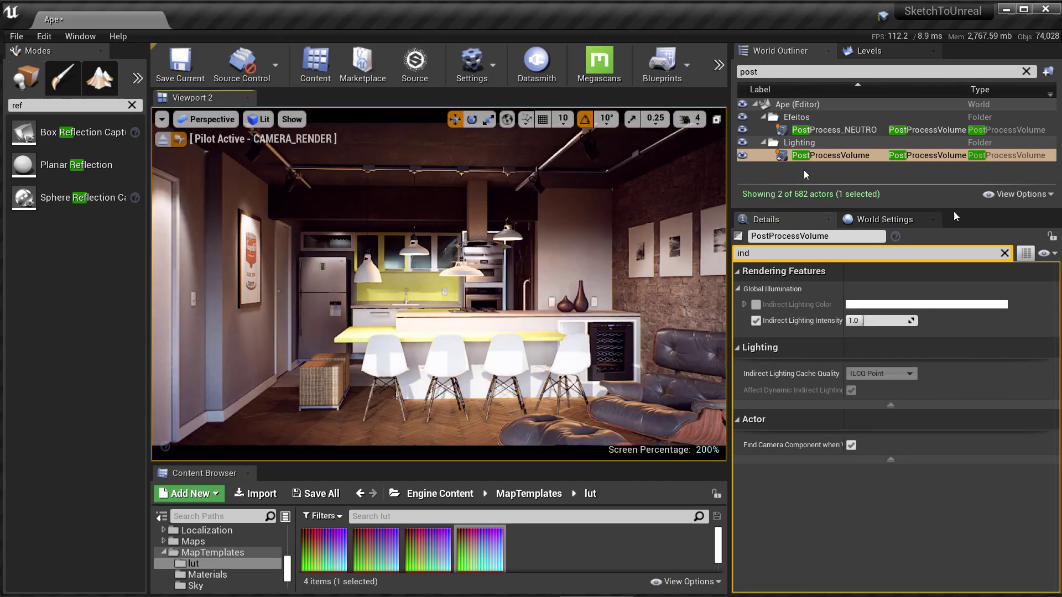
{"action": "key", "text": "BackSpace"}
{"action": "key", "text": "BackSpace"}
{"action": "key", "text": "BackSpace"}
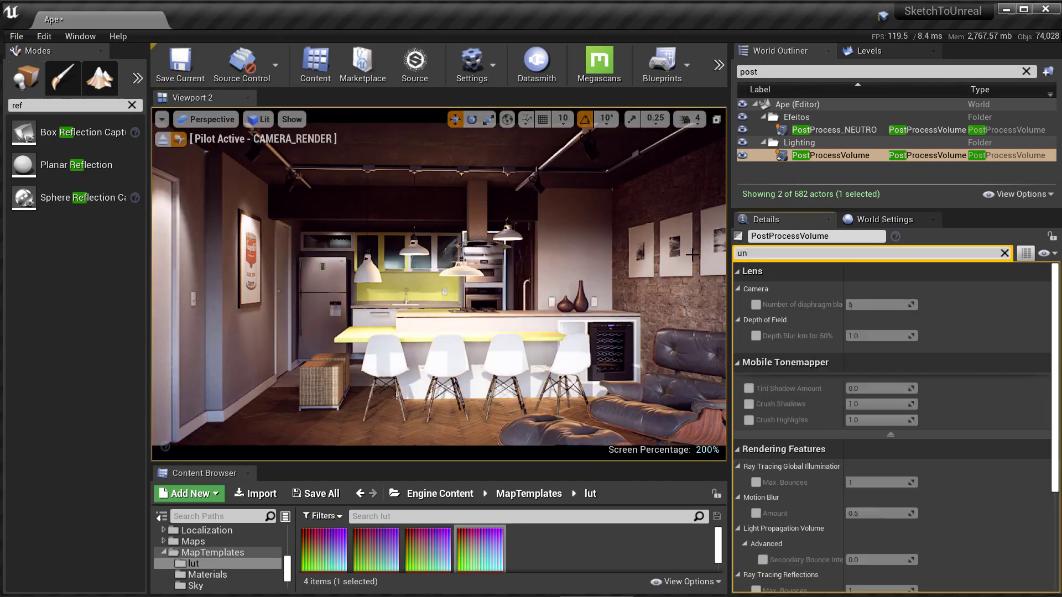
{"action": "type", "text": "ena"}
{"action": "left_click", "coordinate": [850, 350]}
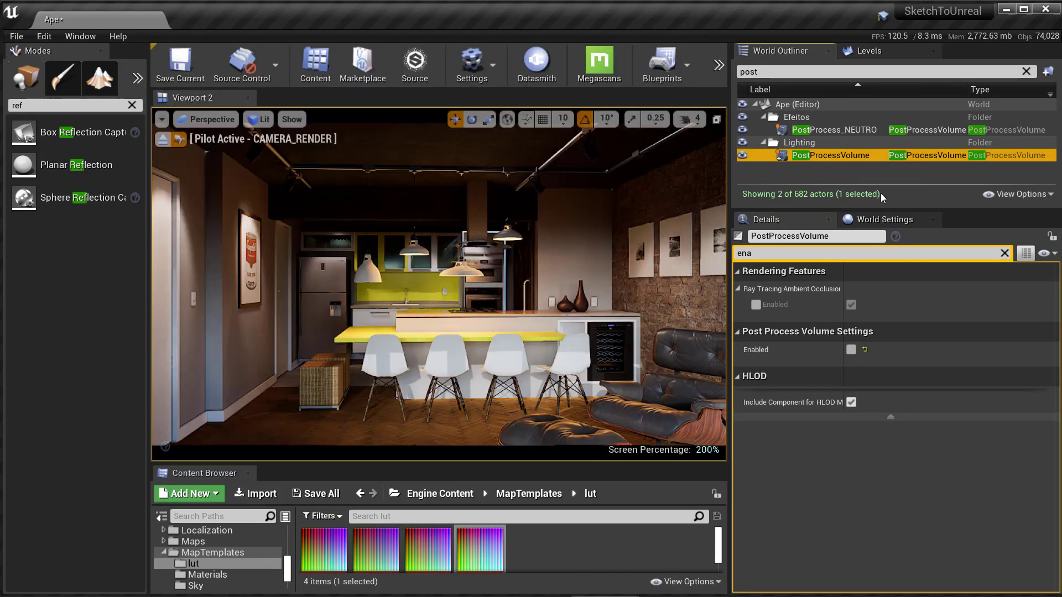
Paste another volume into the Efeitos folder, duplicate it, and enable PostProcessVolume2
{"action": "key", "text": "ctrl+v"}
{"action": "left_click_drag", "start_coordinate": [830, 154], "coordinate": [812, 119]}
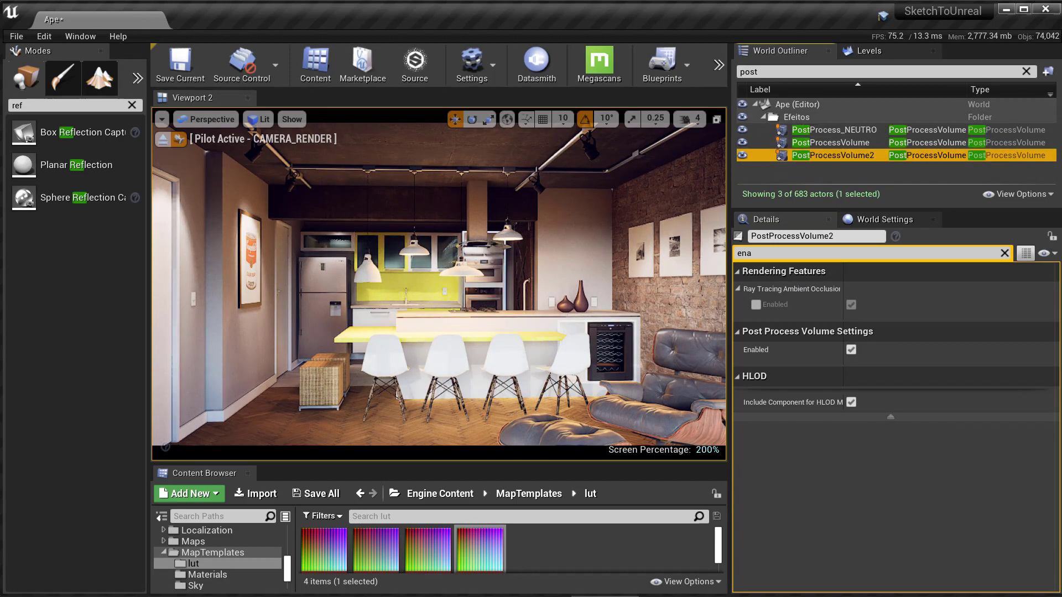
{"action": "key", "text": "ctrl+w"}
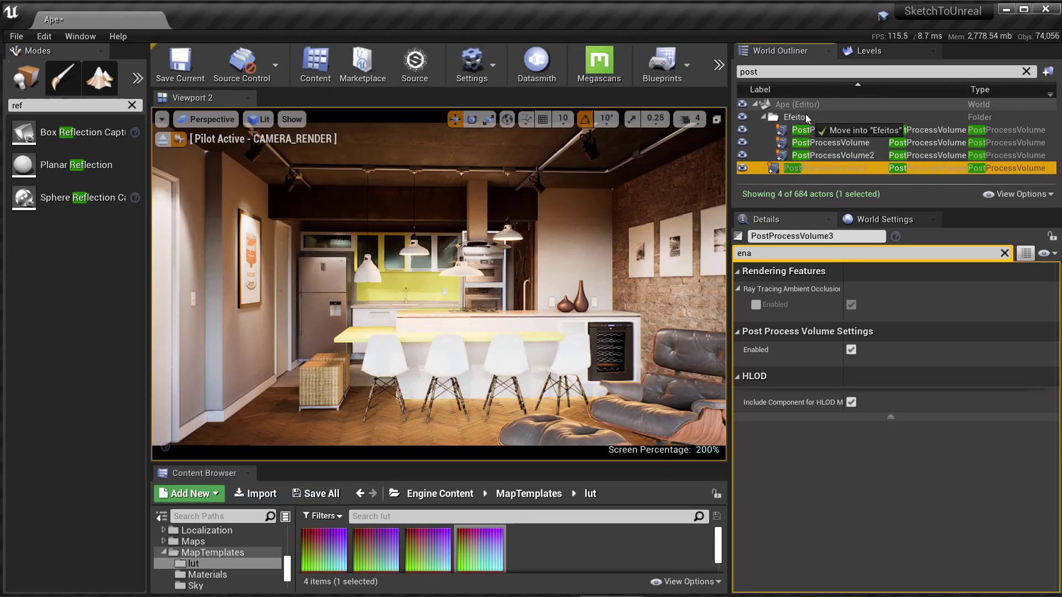
{"action": "left_click", "coordinate": [851, 350]}
{"action": "left_click", "coordinate": [832, 154]}
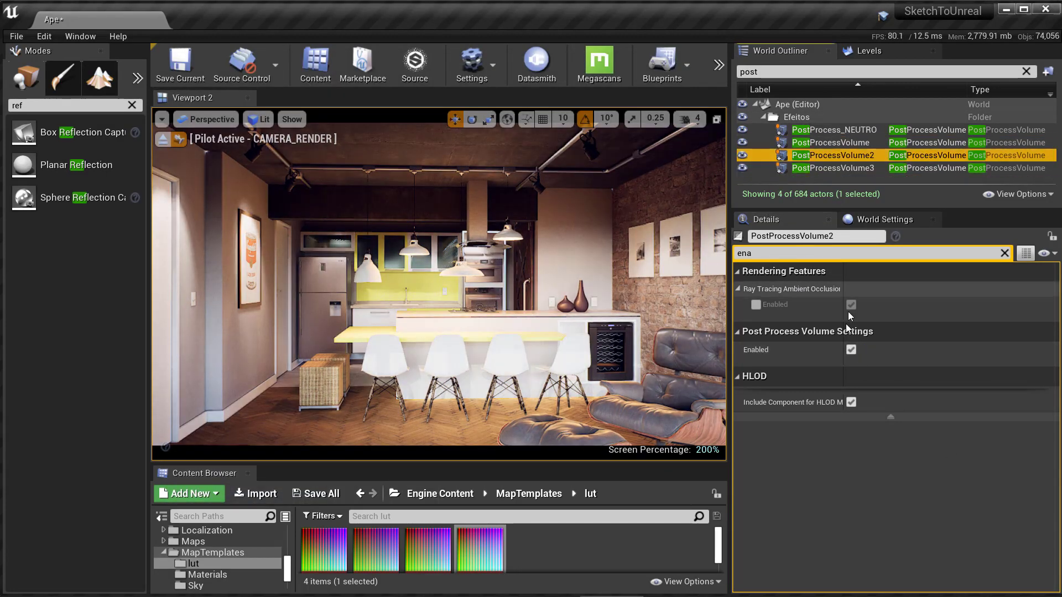
Paste two GlobalPostProcessVolumes, attach one to PostProcessVolume2, and disable it
{"action": "key", "text": "alt+Tab"}
{"action": "key", "text": "alt+Tab"}
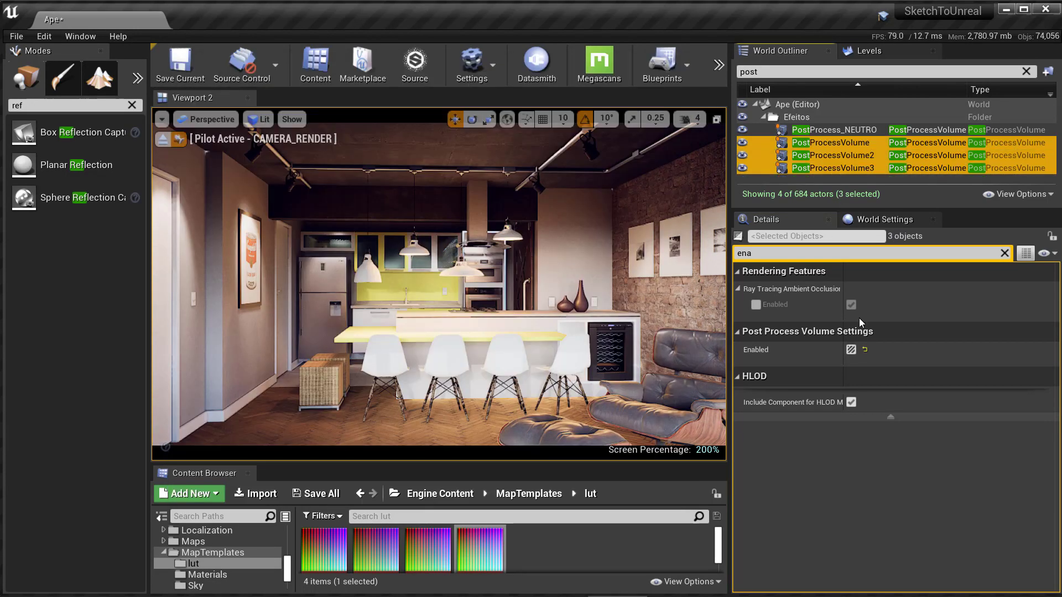
{"action": "key", "text": "ctrl+v"}
{"action": "left_click", "coordinate": [794, 177]}
{"action": "left_click", "coordinate": [829, 127]}
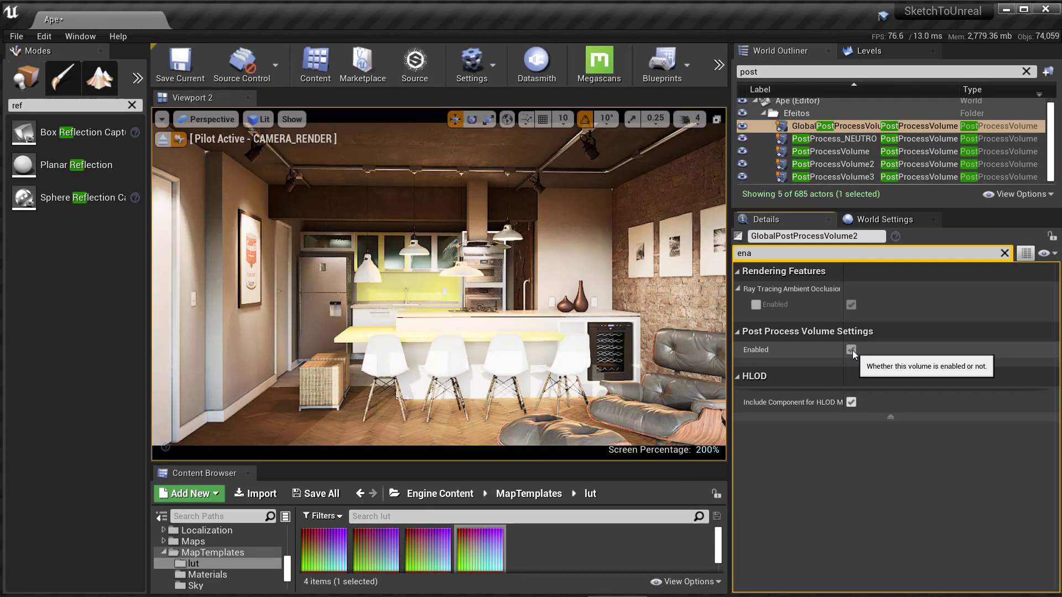
{"action": "key", "text": "alt+Tab"}
{"action": "key", "text": "alt+Tab"}
{"action": "key", "text": "ctrl+v"}
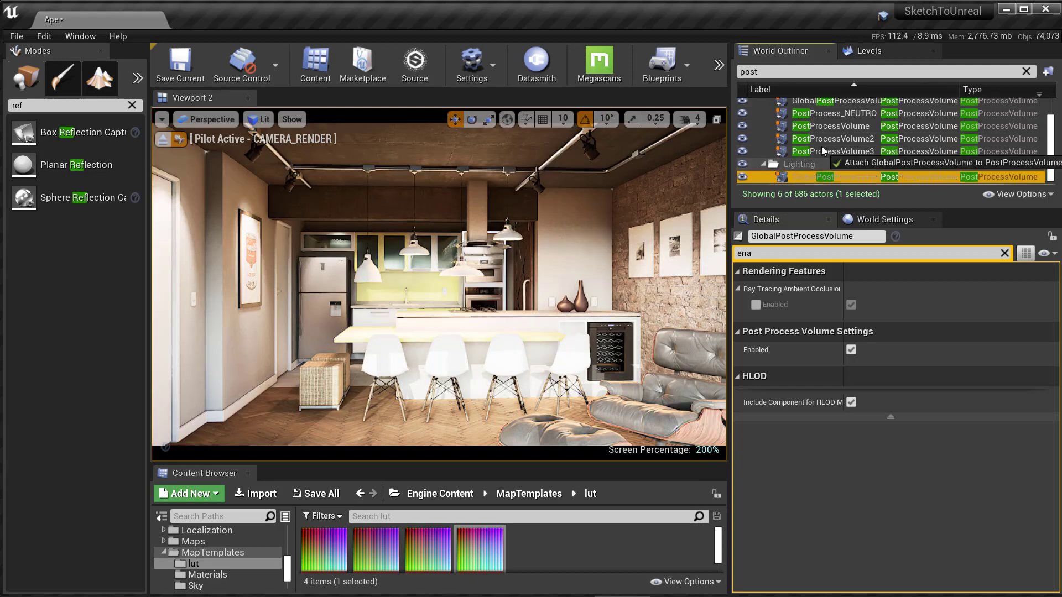
{"action": "mouse_move", "coordinate": [829, 177]}
{"action": "left_mouse_down"}
{"action": "mouse_move", "coordinate": [841, 145]}
{"action": "mouse_move", "coordinate": [830, 114]}
{"action": "left_mouse_up"}
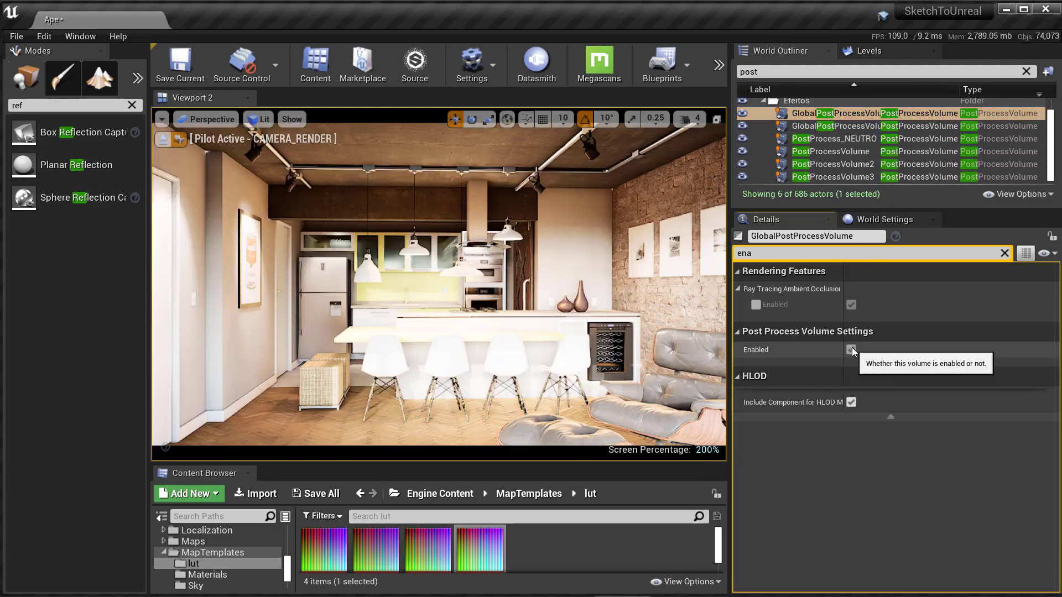
{"action": "left_click", "coordinate": [851, 350]}
{"action": "left_click", "coordinate": [832, 164]}
Switch the viewport to a cinematic framed preview and save the level
{"action": "left_click", "coordinate": [161, 119]}
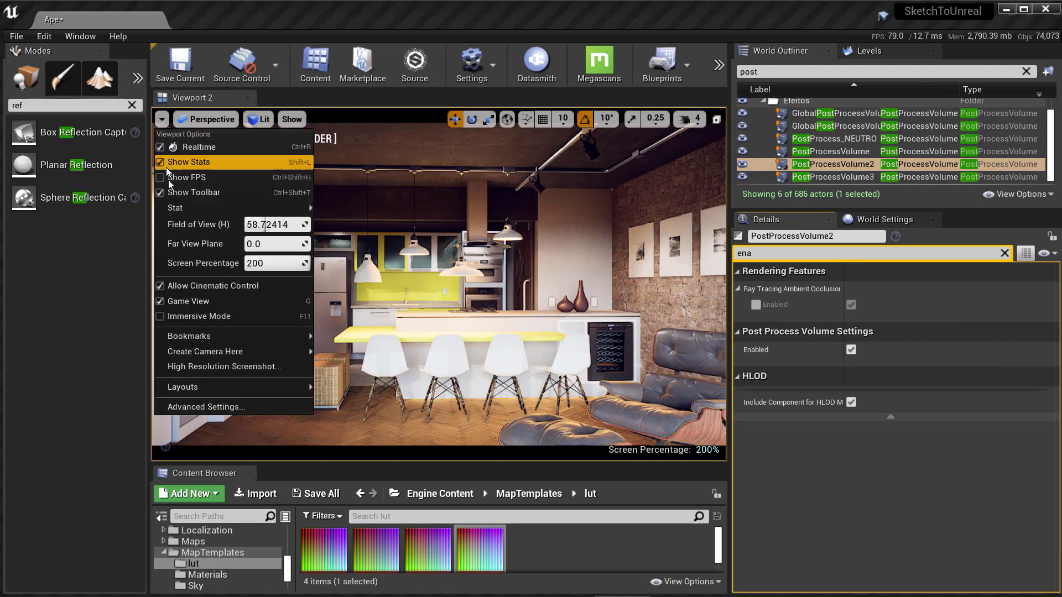
{"action": "left_click", "coordinate": [185, 143]}
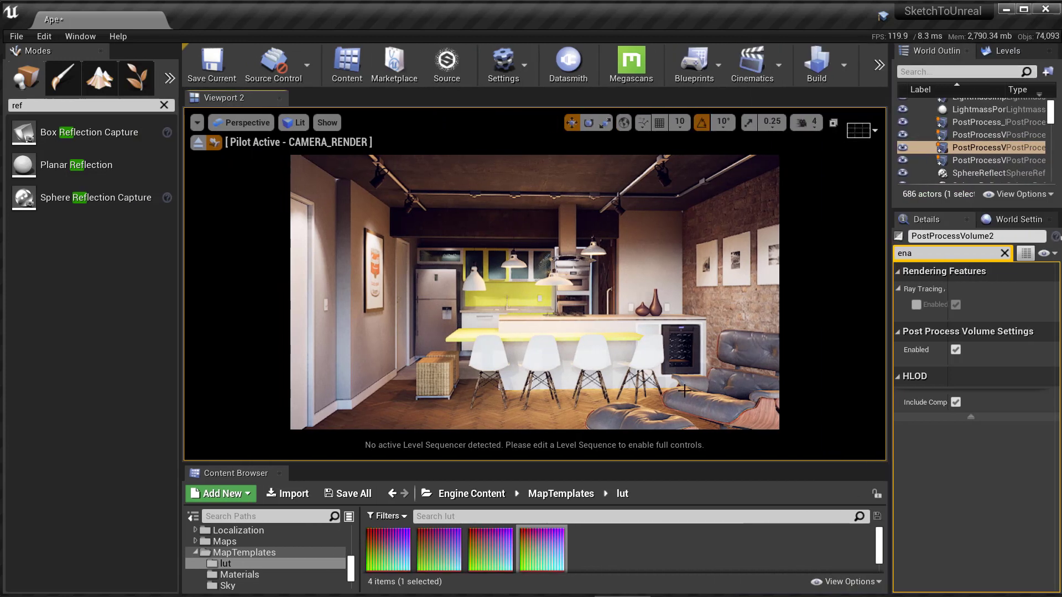
{"action": "left_click", "coordinate": [247, 123]}
{"action": "key", "text": "ctrl+s"}
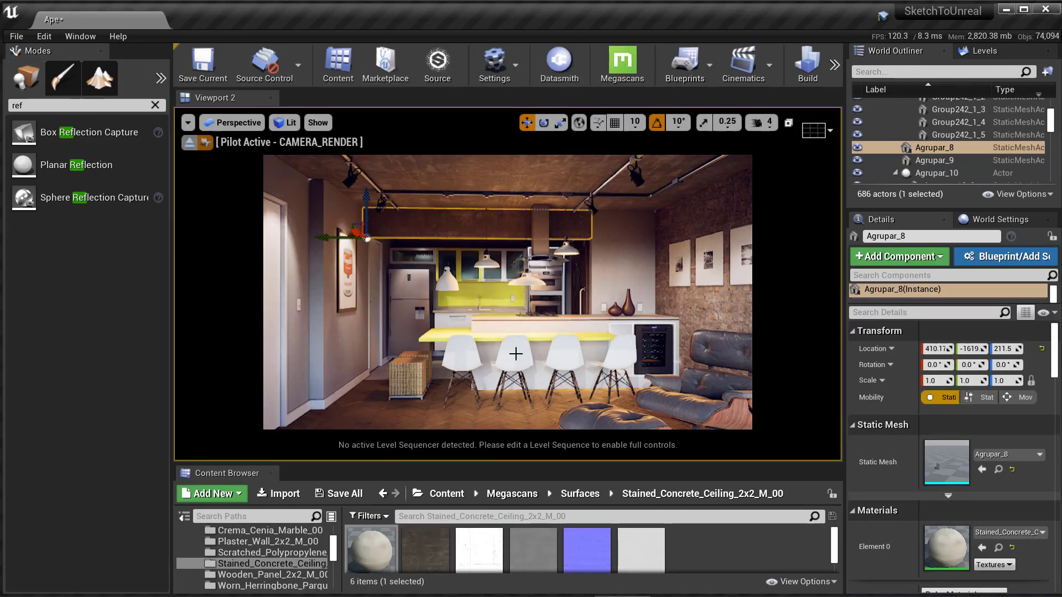
Tint the Scratched_Polypropylene plastic instances blue and red for the chairs
{"action": "scroll", "coordinate": [260, 553], "scroll_direction": "up", "scroll_amount": 2}
{"action": "left_click", "coordinate": [266, 574]}
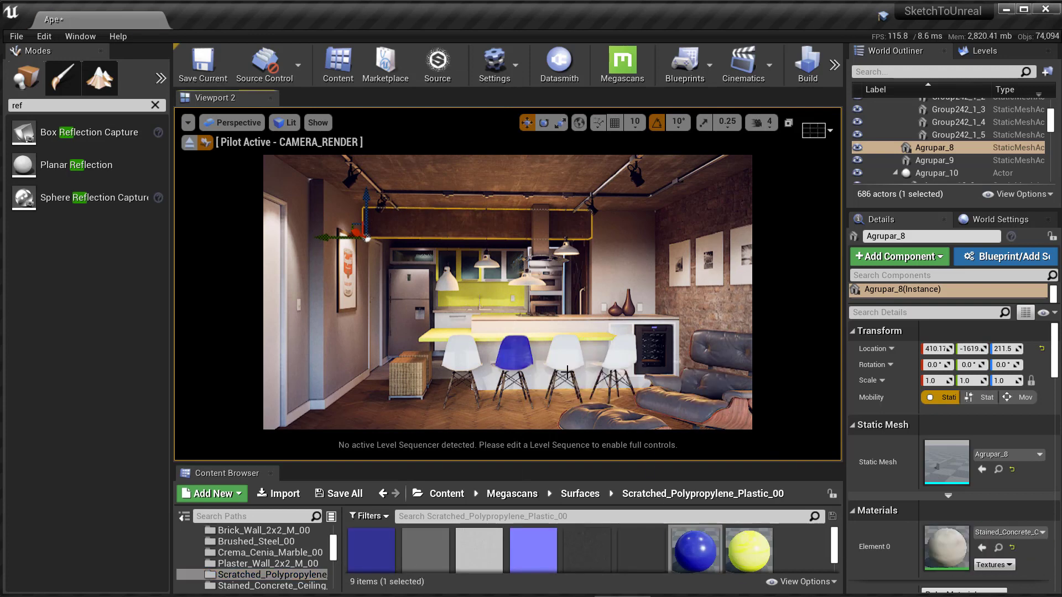
{"action": "right_click", "coordinate": [787, 549]}
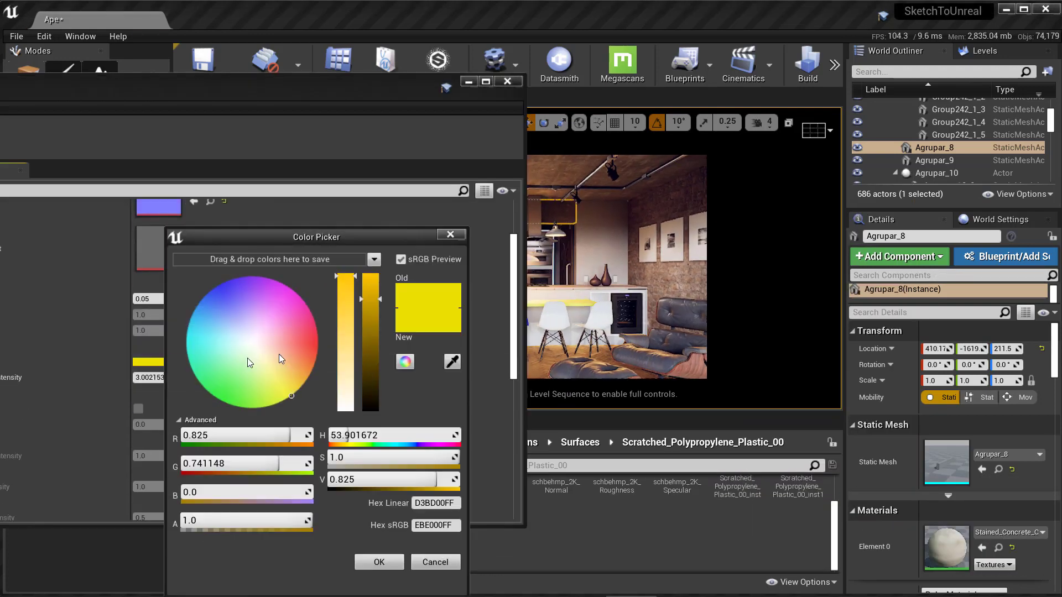
{"action": "left_click", "coordinate": [379, 563]}
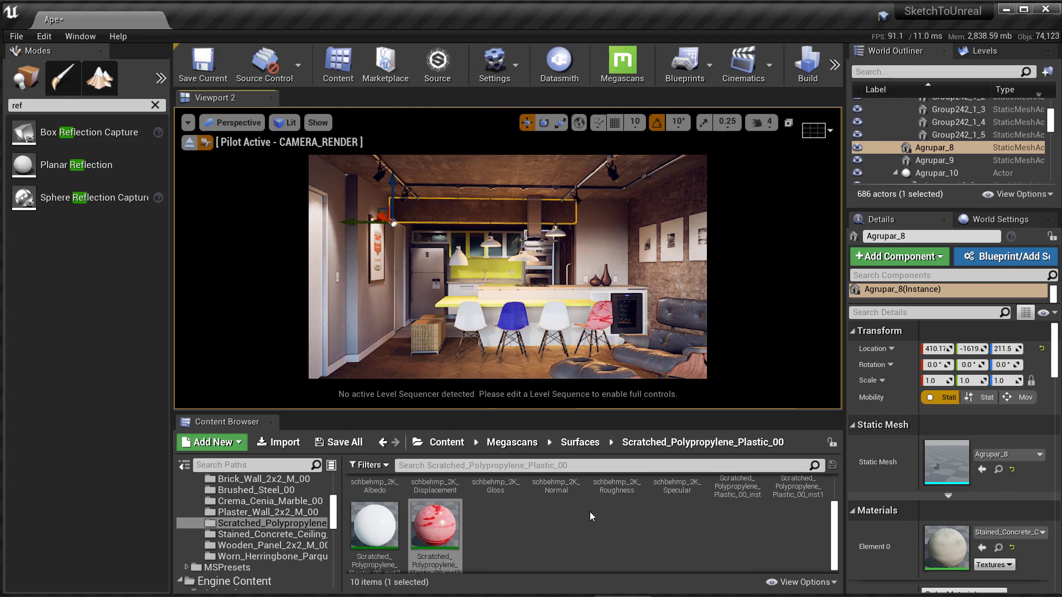
{"action": "double_click", "coordinate": [435, 525]}
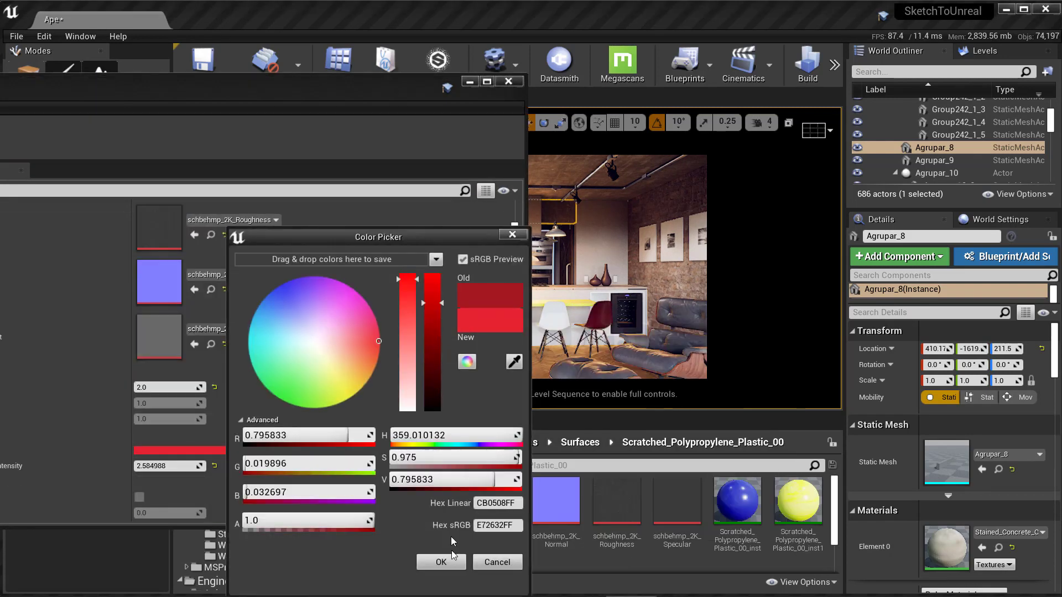
{"action": "left_click", "coordinate": [447, 562]}
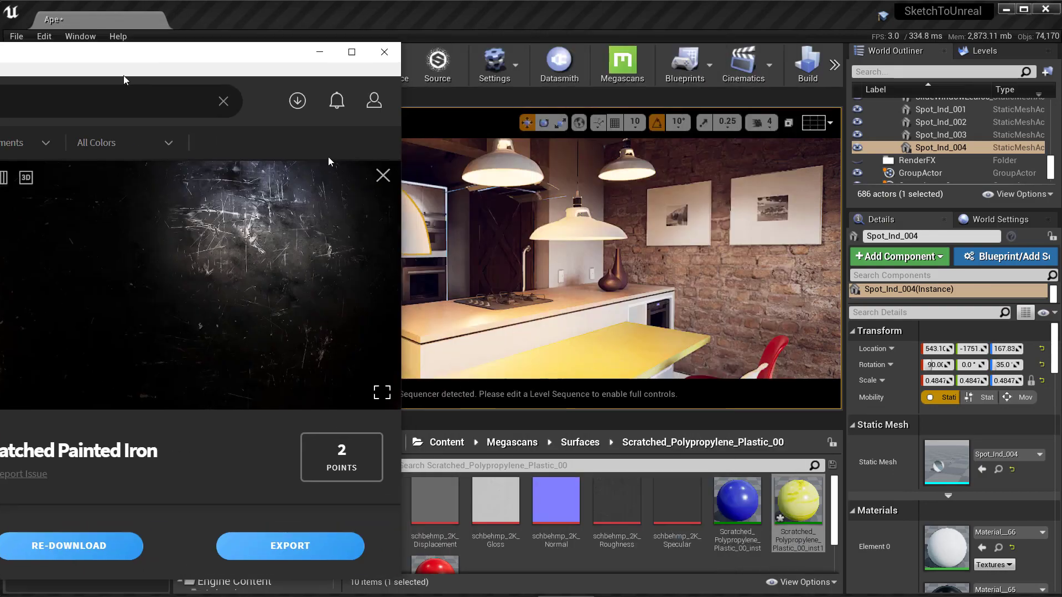
Export Scratched Painted Iron from Bridge to the lamps and adjust its albedo tint
{"action": "left_click", "coordinate": [309, 553]}
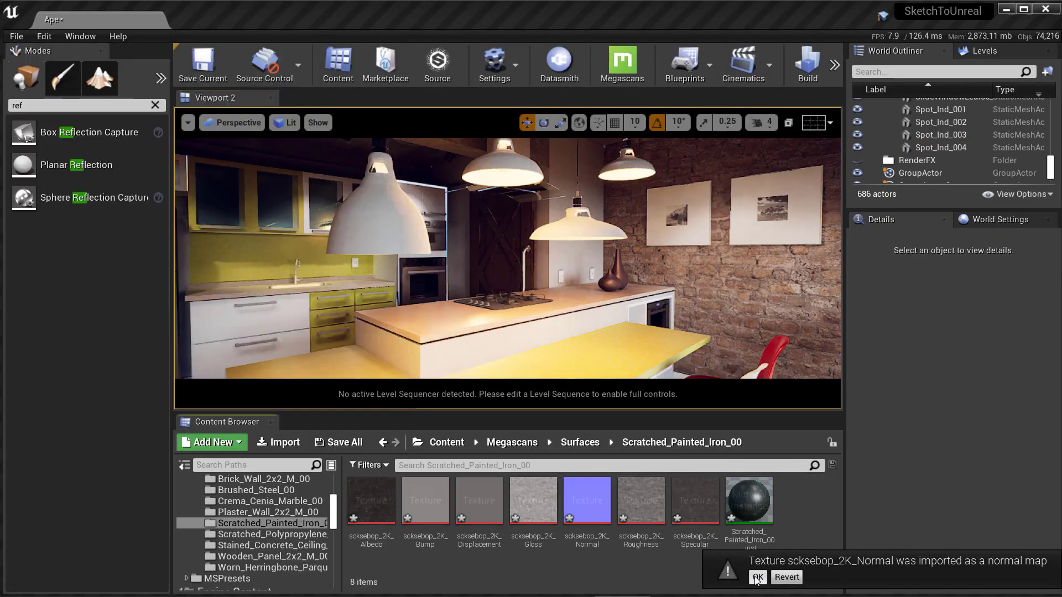
{"action": "double_click", "coordinate": [747, 491]}
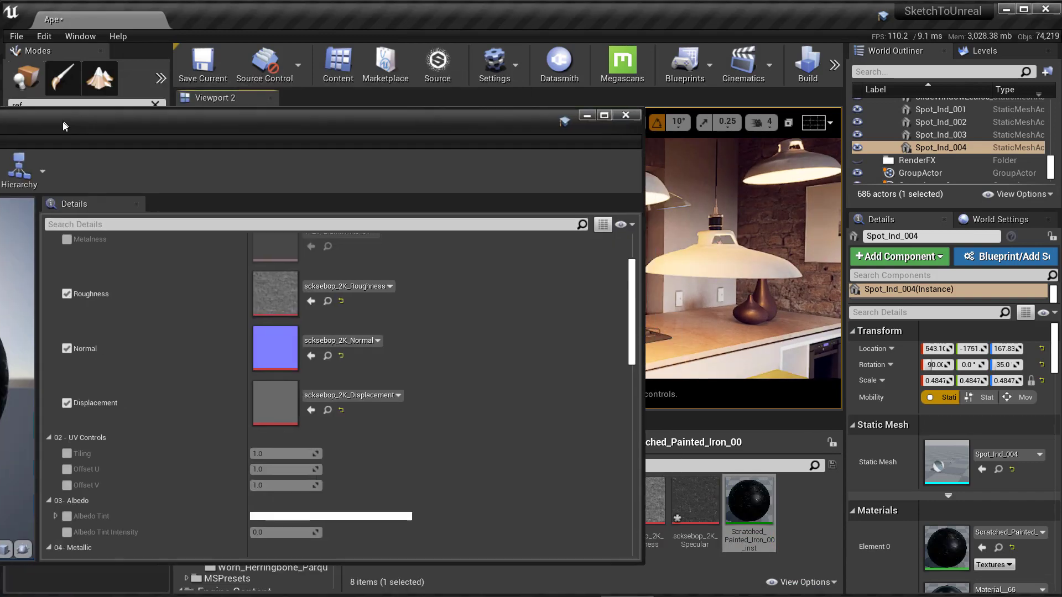
{"action": "left_click_drag", "start_coordinate": [310, 114], "coordinate": [110, 63]}
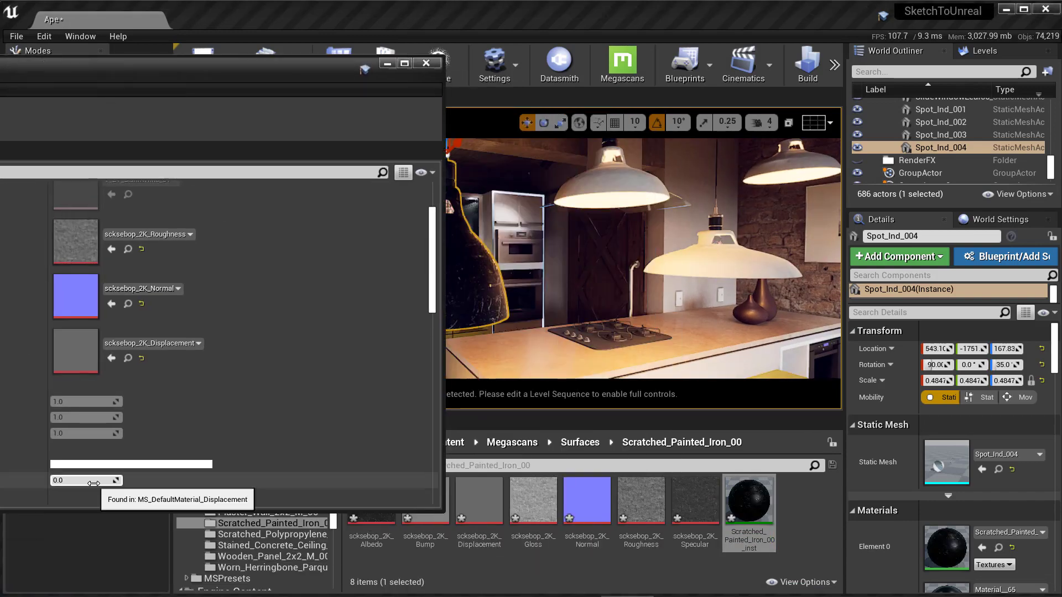
{"action": "left_click", "coordinate": [149, 463]}
{"action": "left_click", "coordinate": [270, 348]}
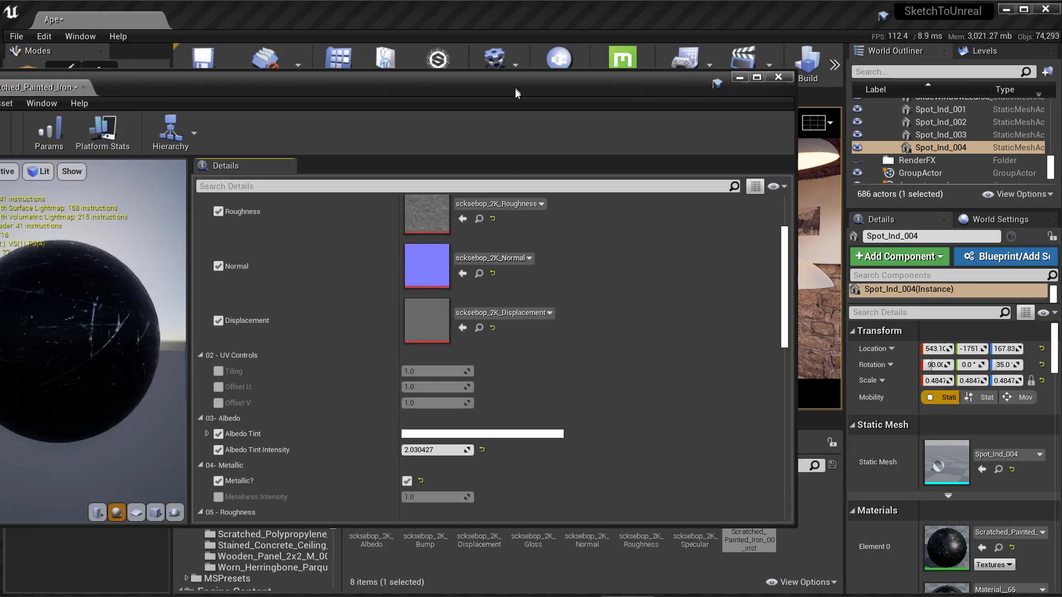
{"action": "scroll", "coordinate": [440, 515], "scroll_direction": "down", "scroll_amount": 1}
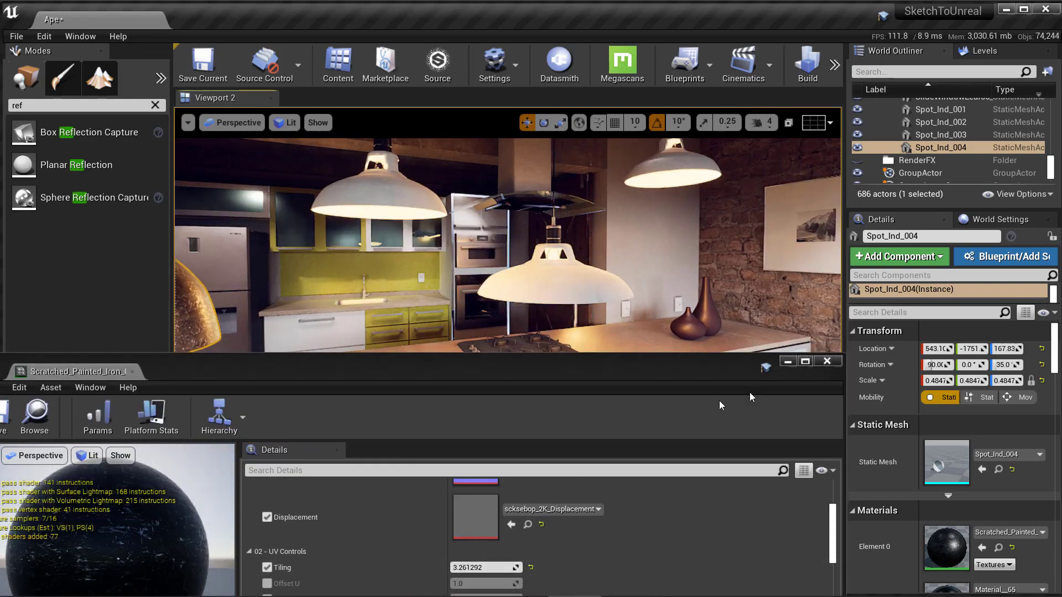
Save all modified assets and start a lighting build
{"action": "key", "text": "Escape"}
{"action": "left_click", "coordinate": [339, 443]}
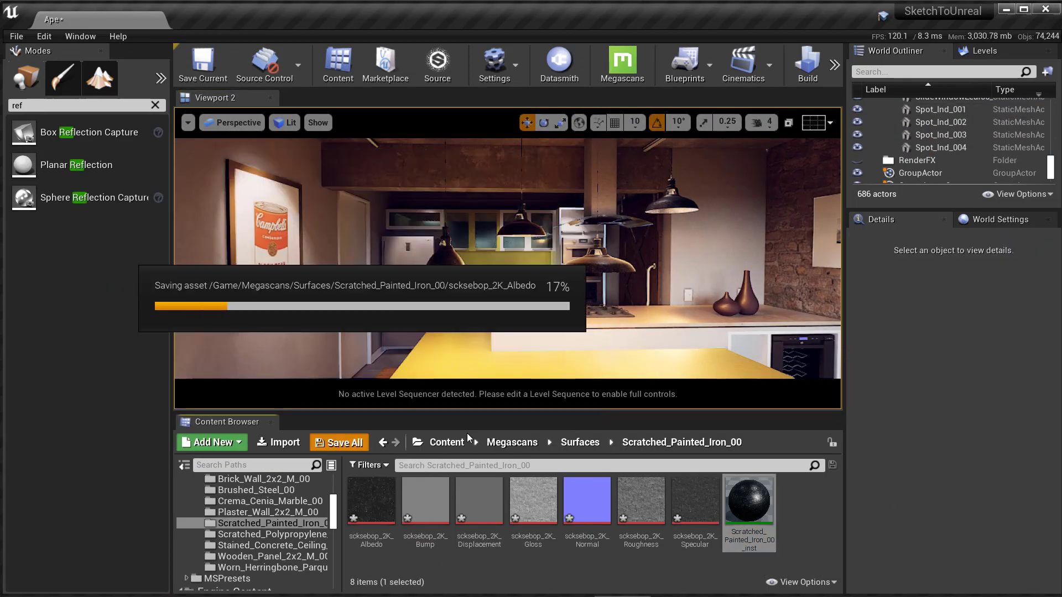
{"action": "left_click", "coordinate": [807, 66]}
{"action": "left_click", "coordinate": [761, 104]}
{"action": "type", "text": "post"}
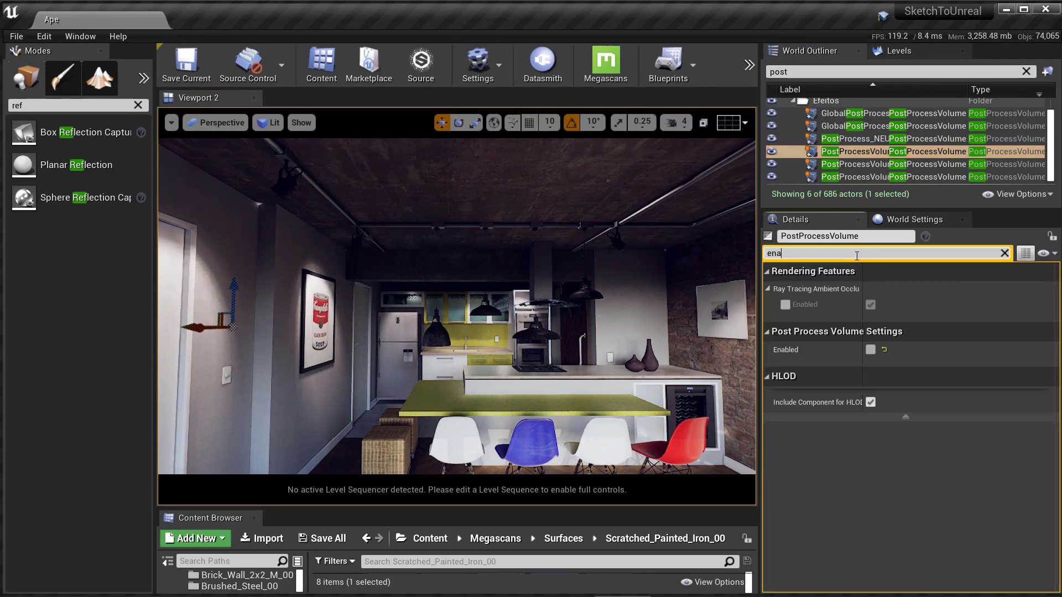
Set PostProcessVolume2's indirect lighting intensity to 4.0, then focus PostProcessVolume3
{"action": "left_click", "coordinate": [884, 164]}
{"action": "type", "text": "indi"}
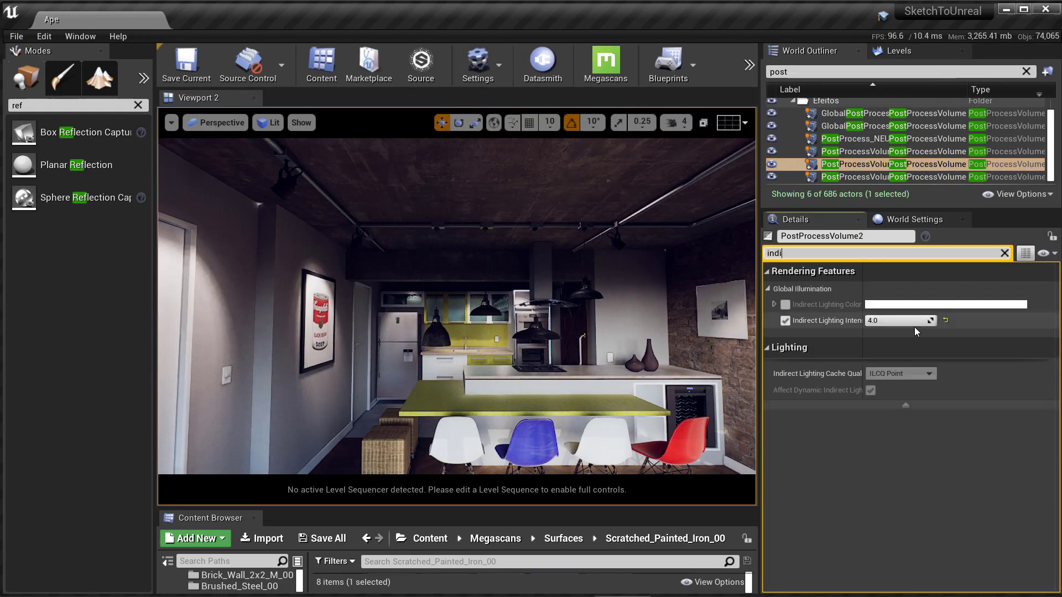
{"action": "type", "text": "exp"}
{"action": "left_click", "coordinate": [785, 322]}
{"action": "left_click", "coordinate": [885, 176]}
{"action": "double_click", "coordinate": [884, 176]}
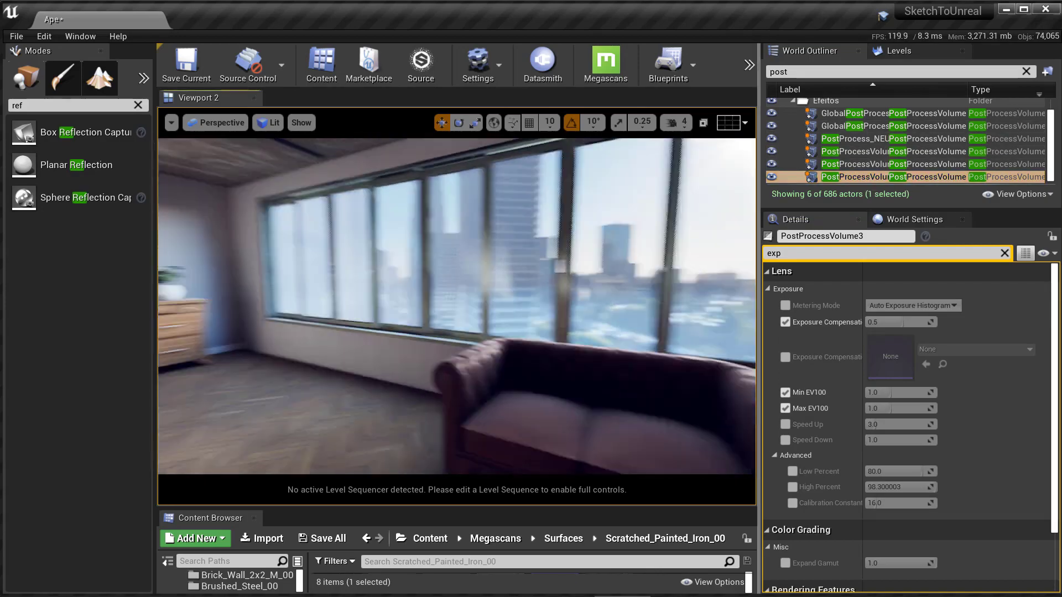
Return to the render camera and play the scene in full-screen
{"action": "key", "text": "ctrl+shift+p"}
{"action": "key", "text": "F11"}
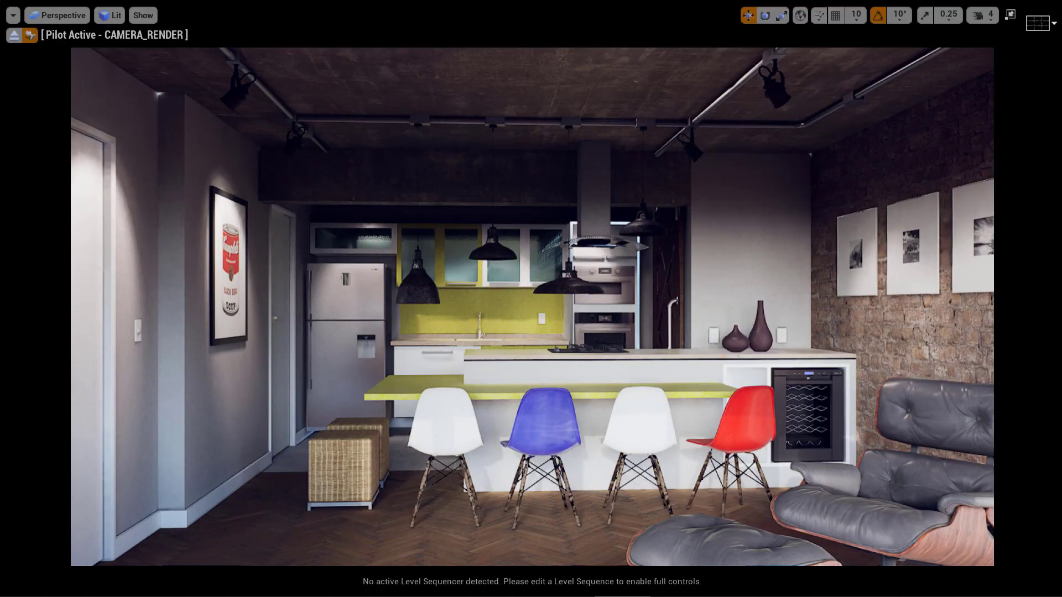
{"action": "key", "text": "alt+p"}
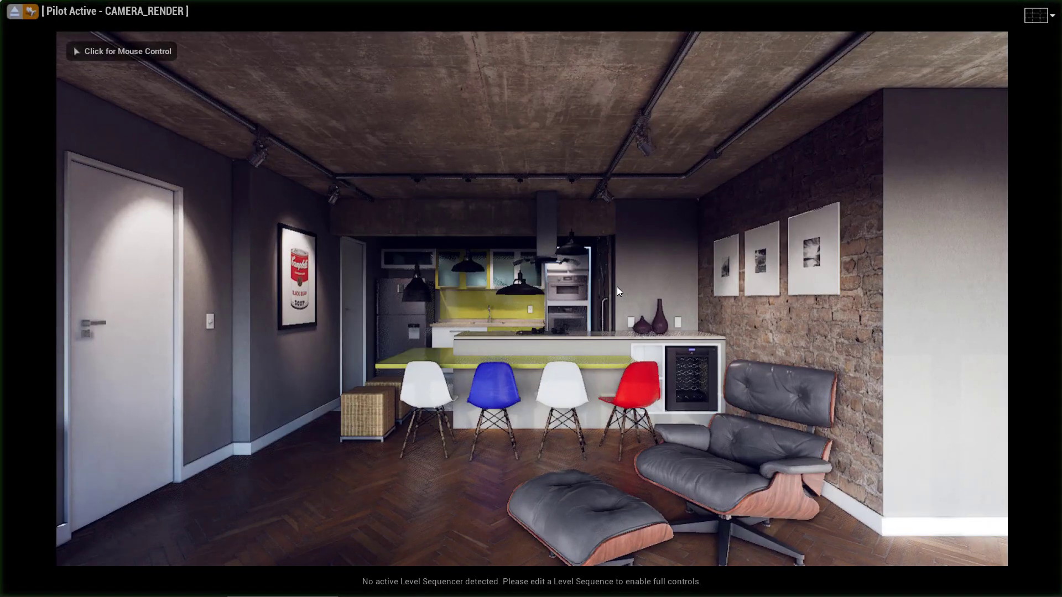
{"action": "left_click", "coordinate": [616, 287]}
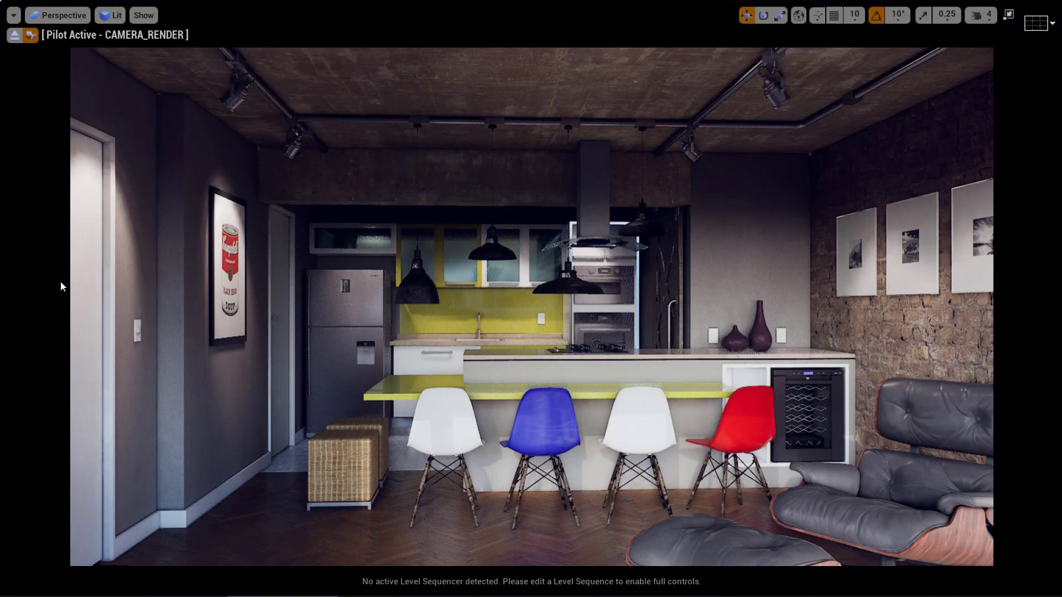
Exit full-screen and stop piloting CAMERA_RENDER to restore the editor view
{"action": "key", "text": "F11"}
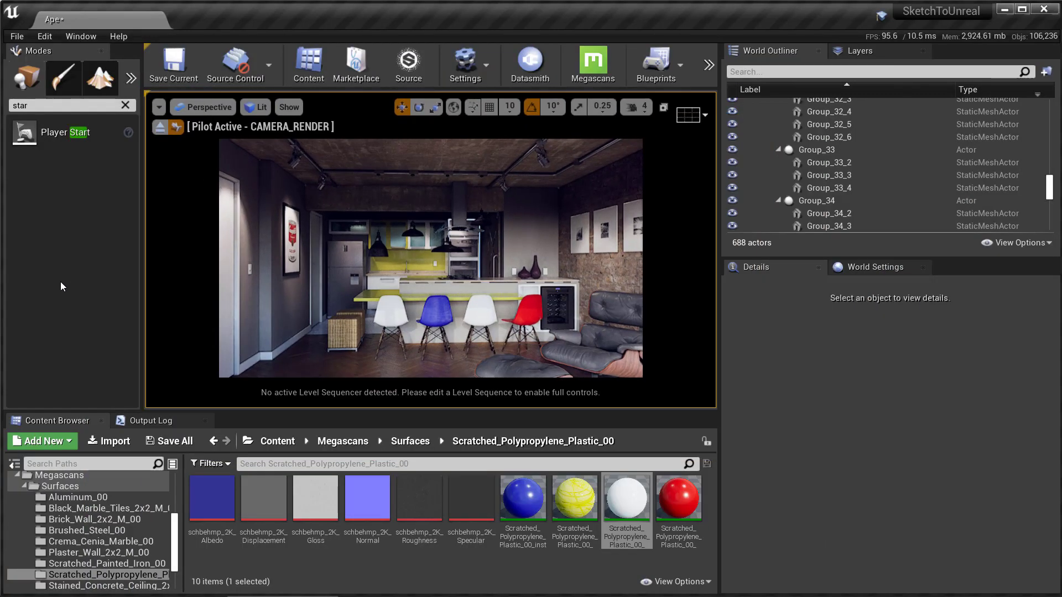
{"action": "left_click", "coordinate": [161, 128]}
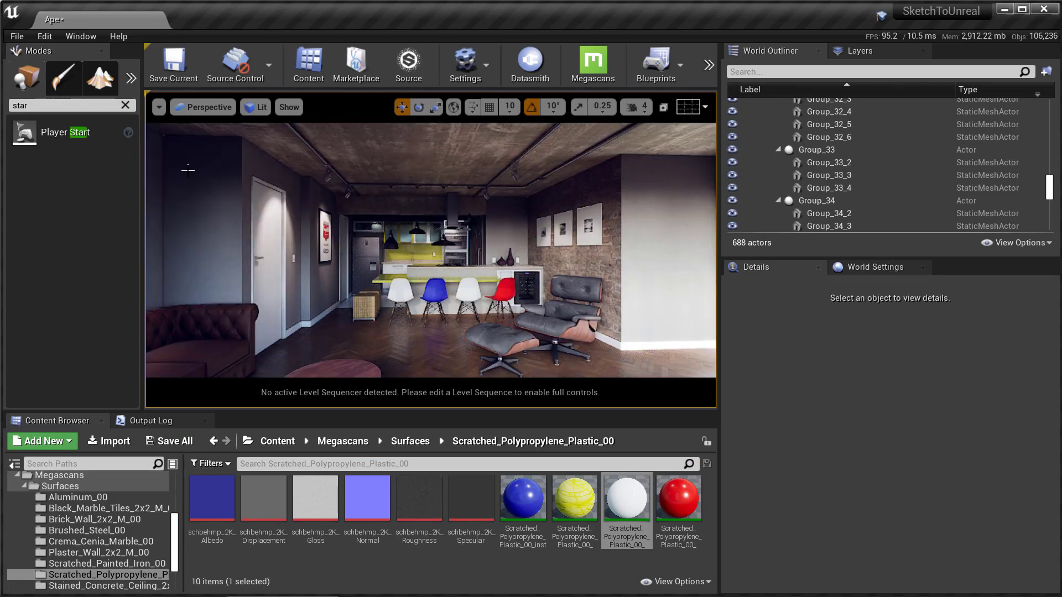